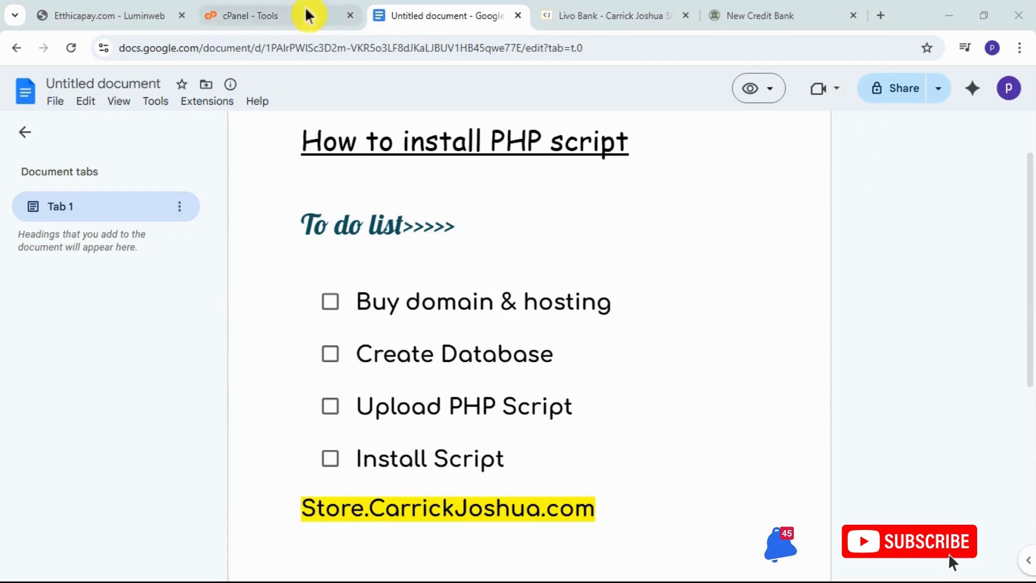
Open the Livo Bank product page in the store and look over its images and description.
left_click(624, 31)
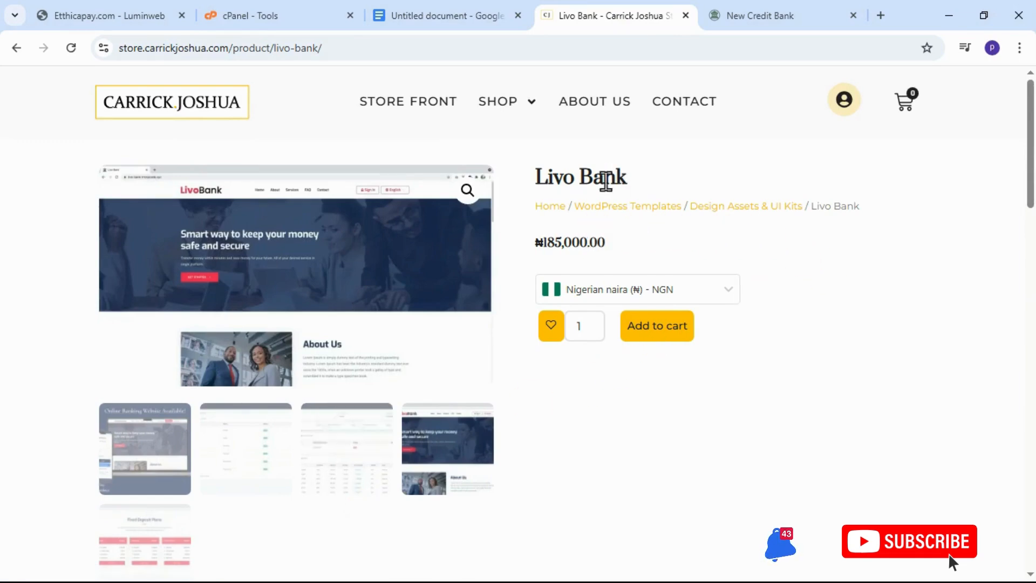
scroll(402, 267, "down", 4)
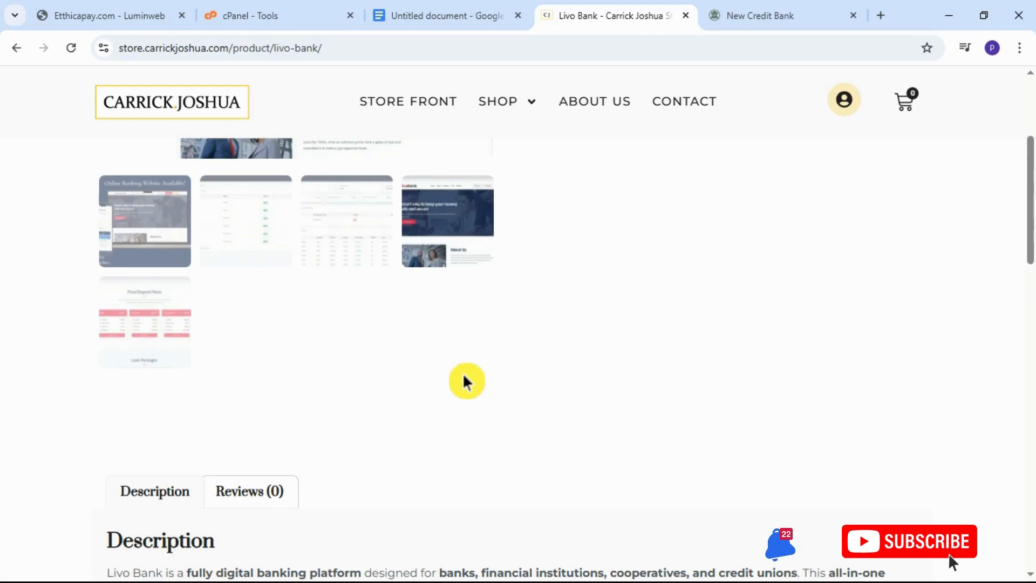
scroll(462, 377, "up", 4)
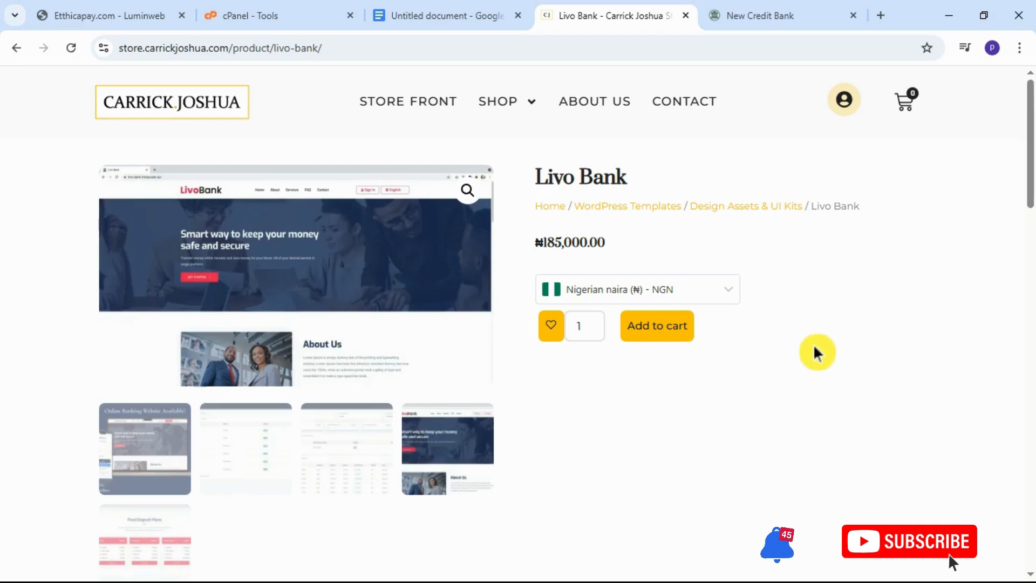
scroll(786, 349, "down", 4)
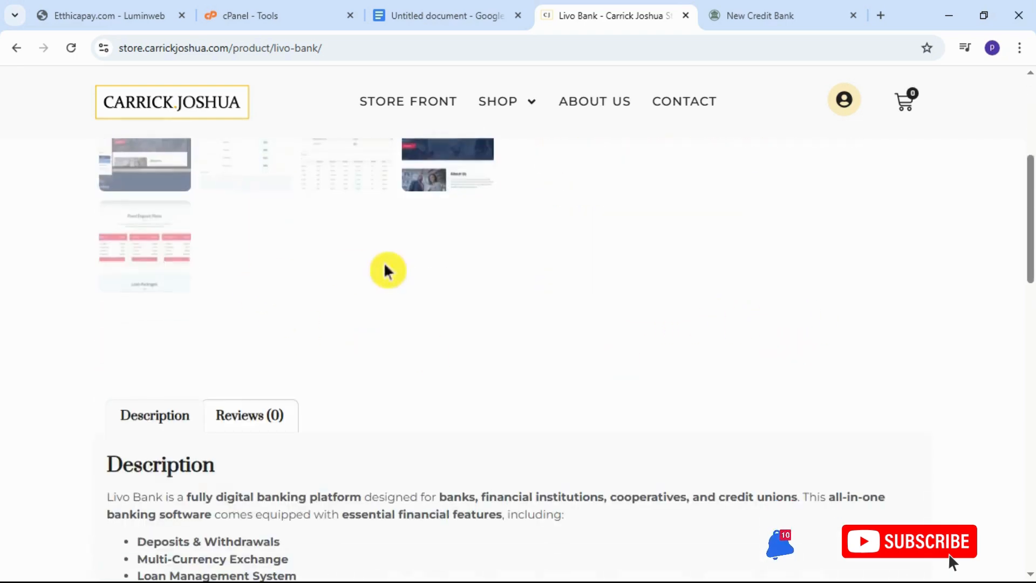
scroll(386, 271, "up", 5)
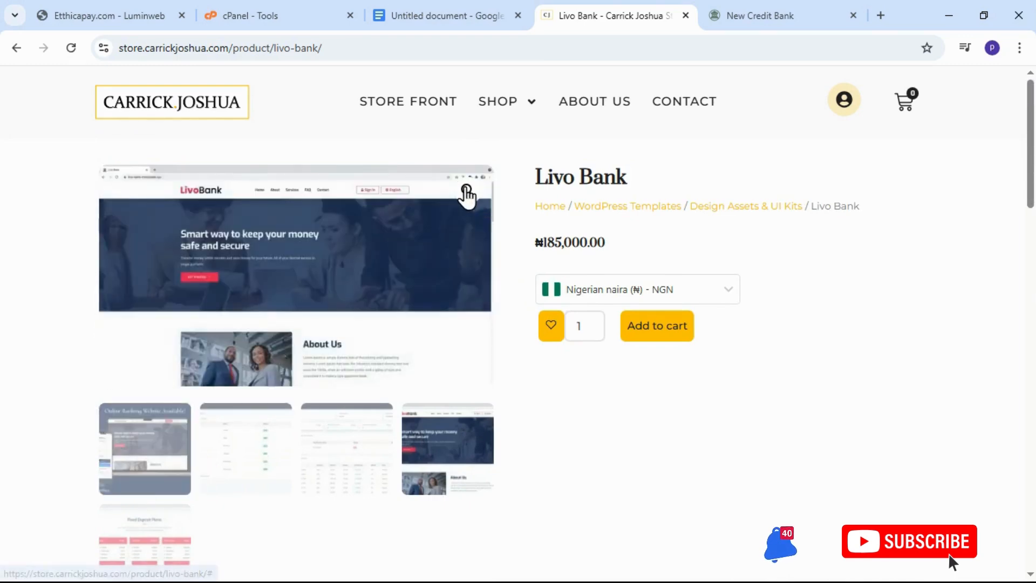
View the Livo Bank product images enlarged in the gallery, and return to the product page.
left_click(467, 191)
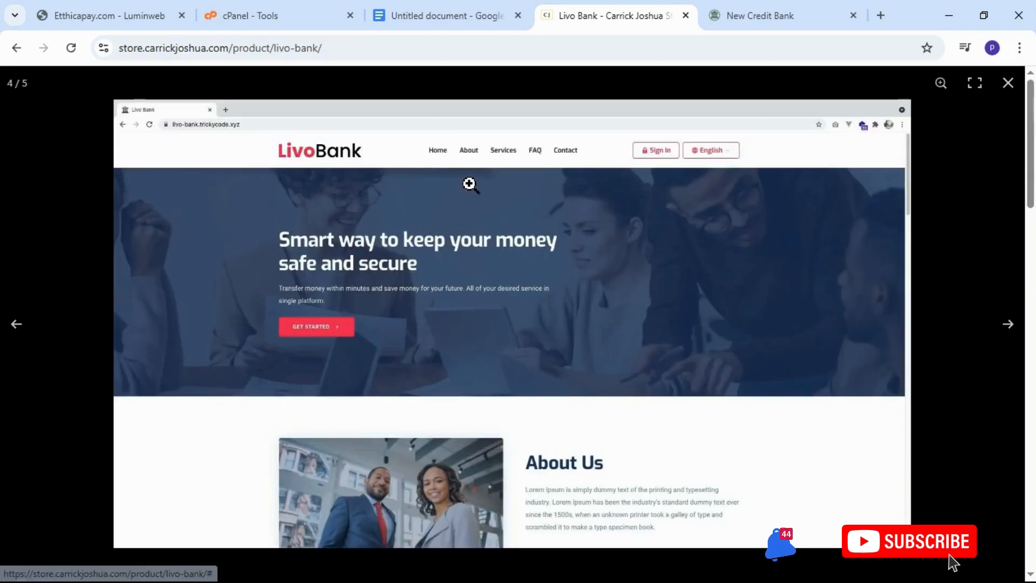
left_click(1011, 329)
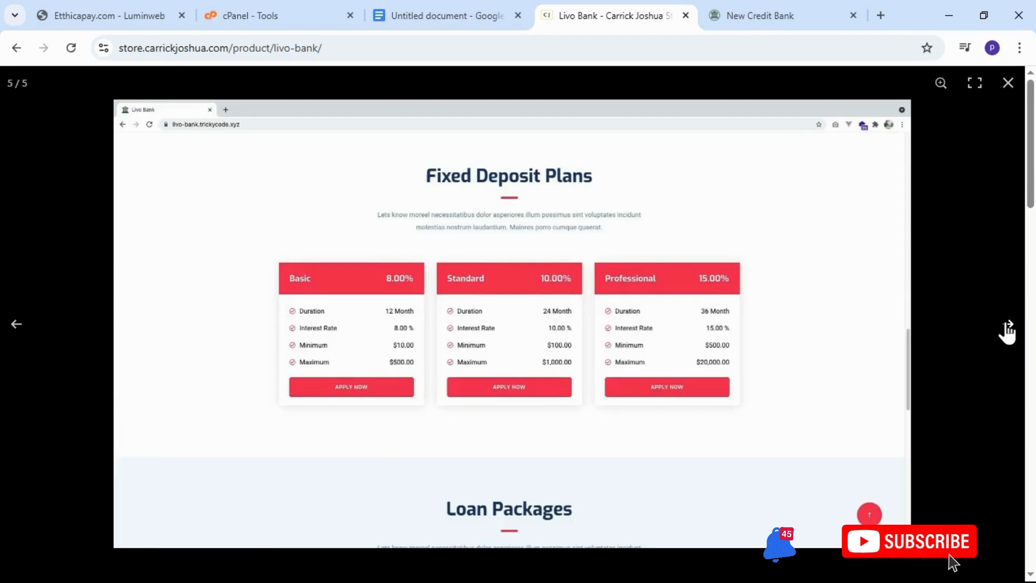
left_click(1006, 327)
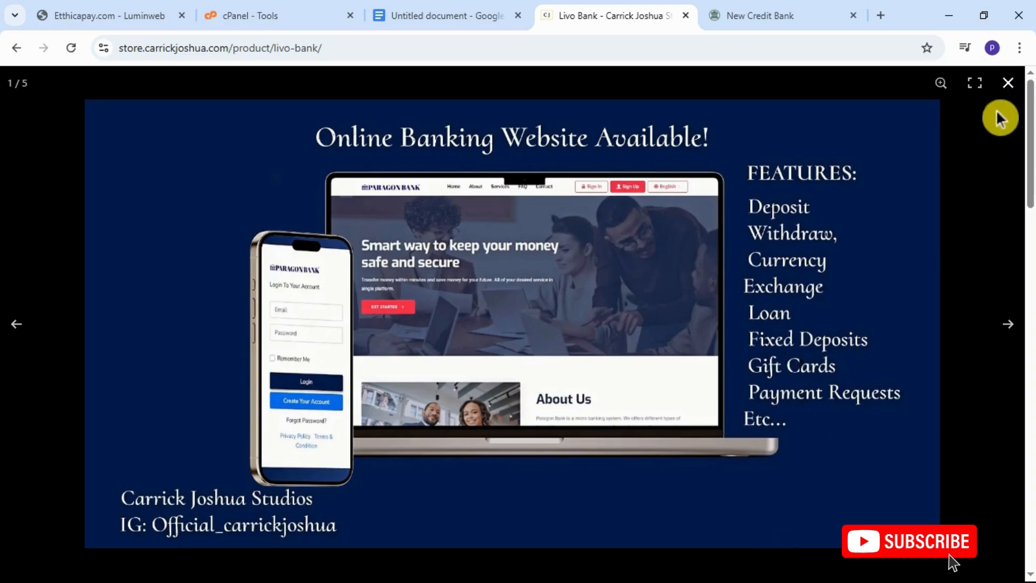
left_click(990, 207)
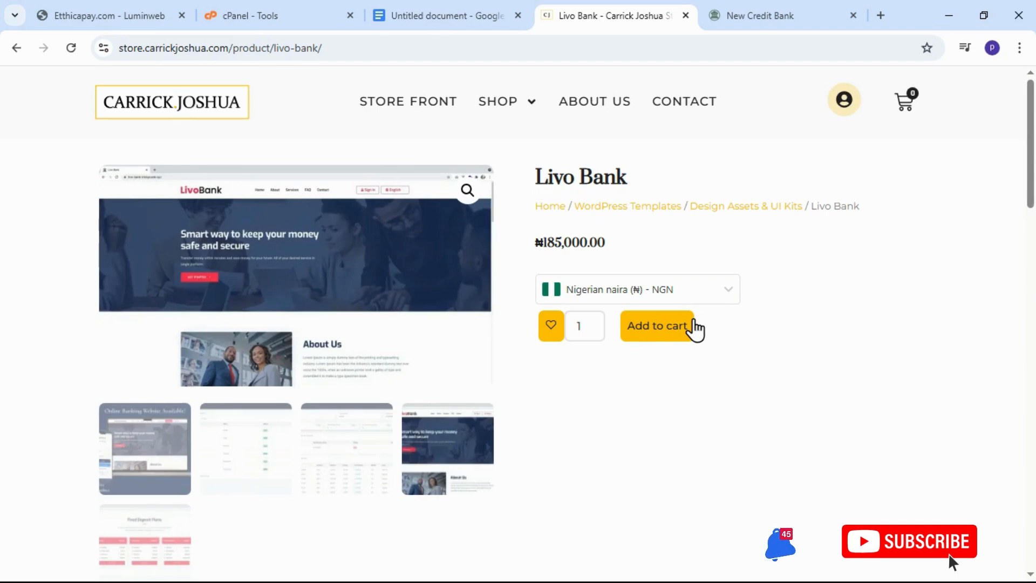
Look through the New Credit Bank demo site, including its About Us, services and fixed deposit plan sections.
left_click(803, 19)
scroll(661, 227, "down", 10)
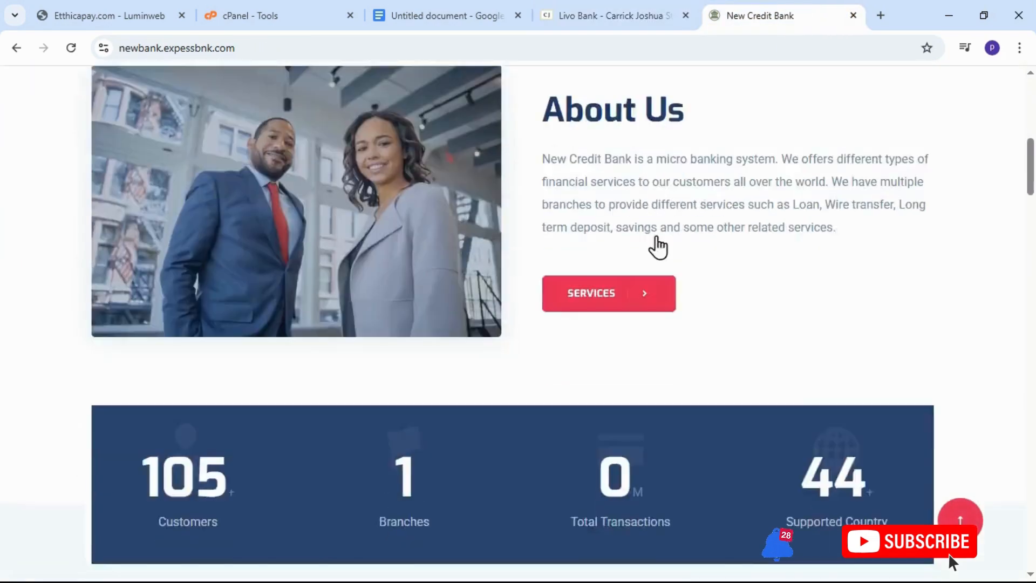
scroll(659, 245, "down", 15)
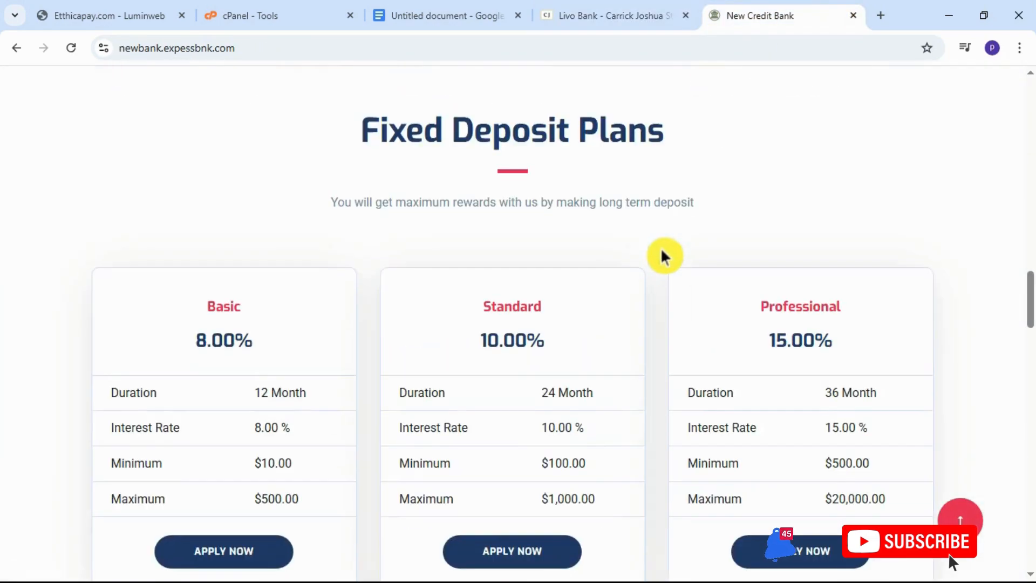
scroll(665, 257, "down", 5)
scroll(665, 257, "up", 18)
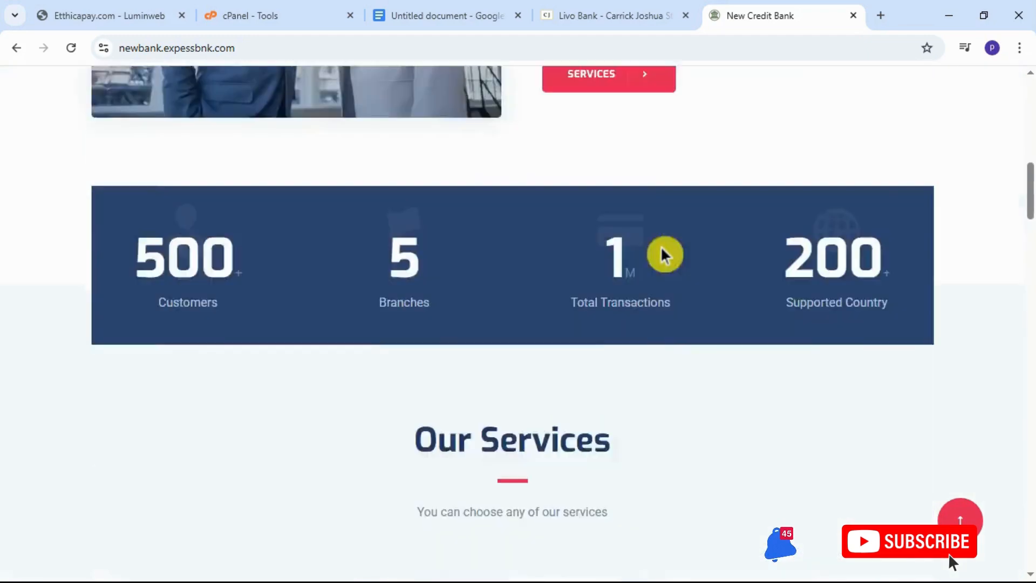
scroll(665, 255, "up", 8)
Return to the Livo Bank product page, review its description and highlight the product's price.
left_click(641, 19)
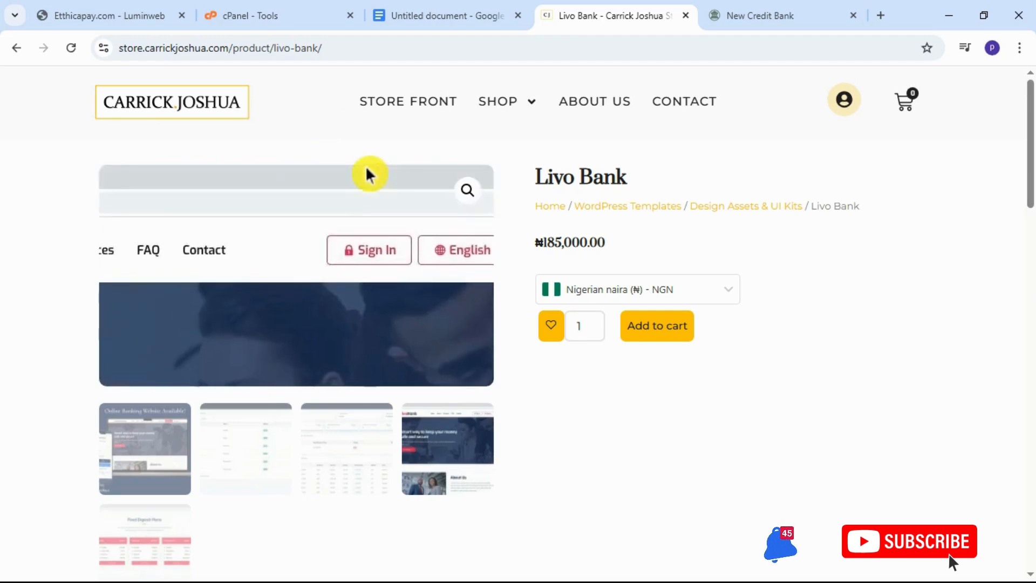
scroll(552, 259, "down", 4)
scroll(540, 281, "down", 4)
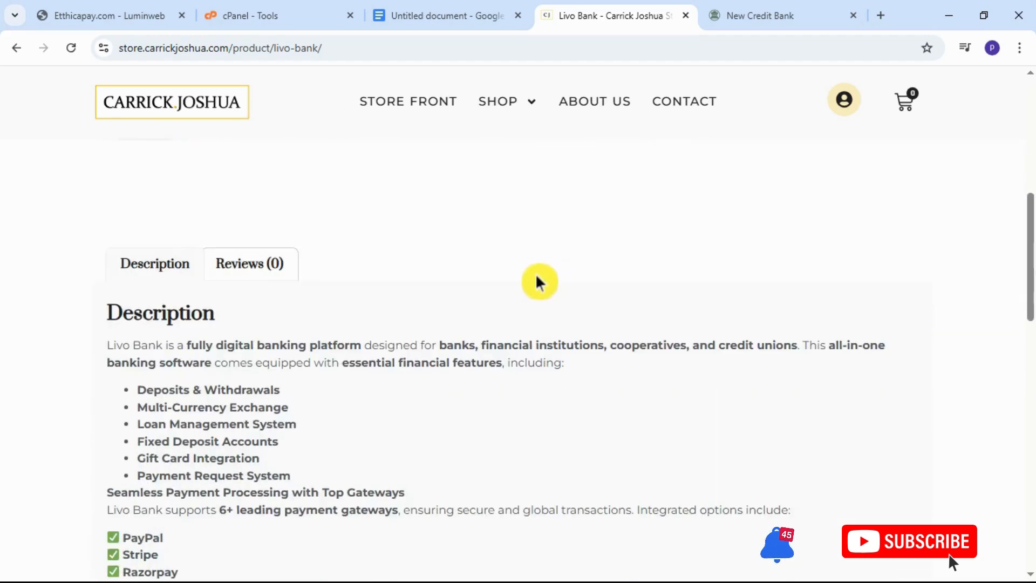
scroll(540, 281, "up", 8)
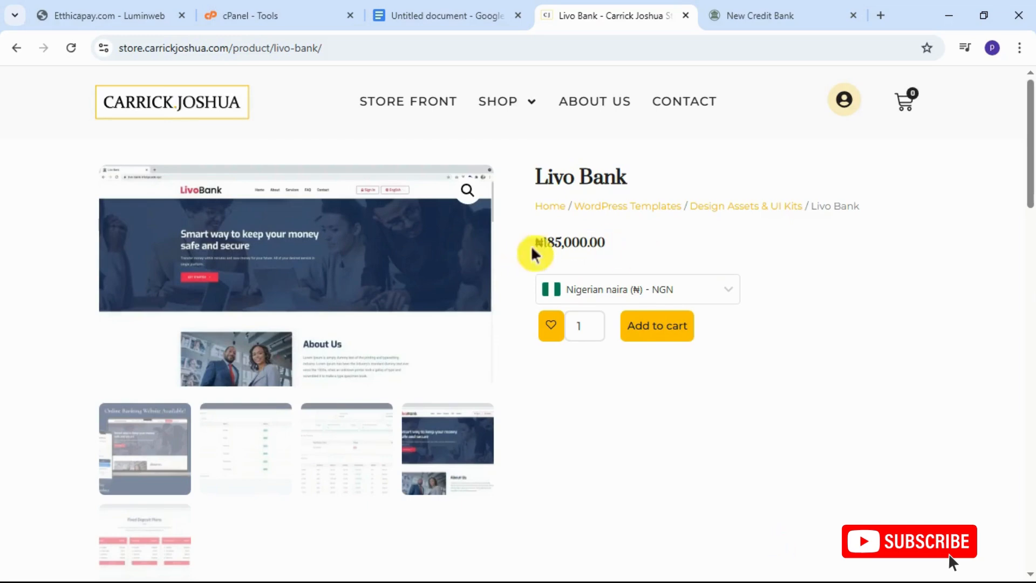
left_click_drag(606, 242, 528, 252)
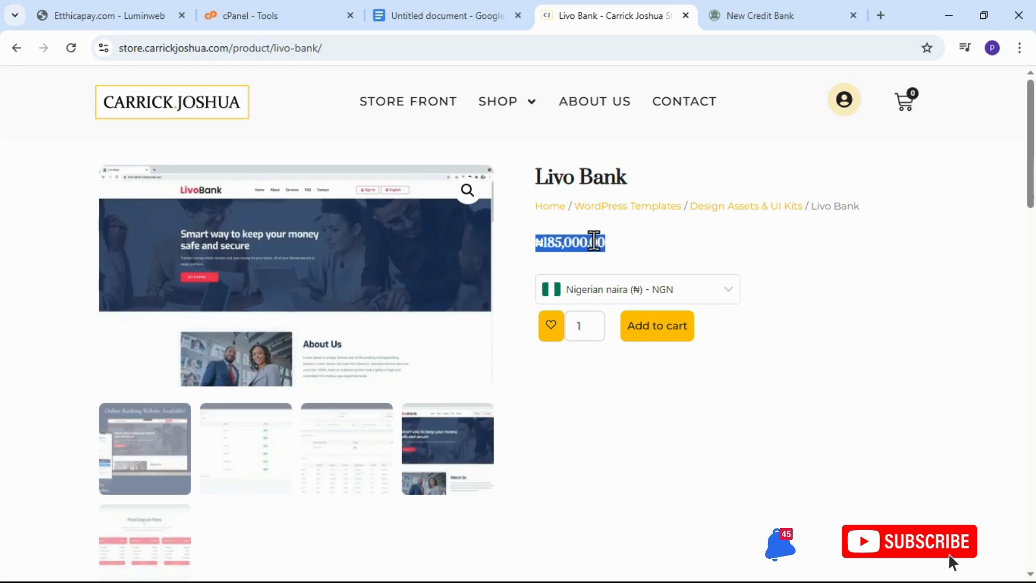
Review the PHP script installation to-do list in the Google Docs document, down to the highlighted store address.
left_click(450, 22)
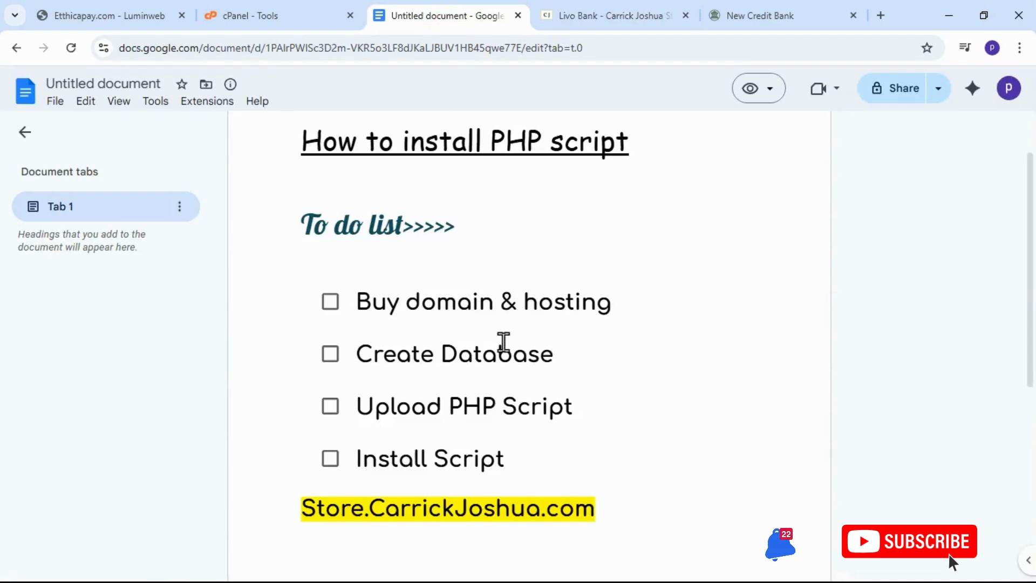
scroll(503, 345, "down", 2)
scroll(504, 346, "down", 2)
scroll(504, 346, "up", 3)
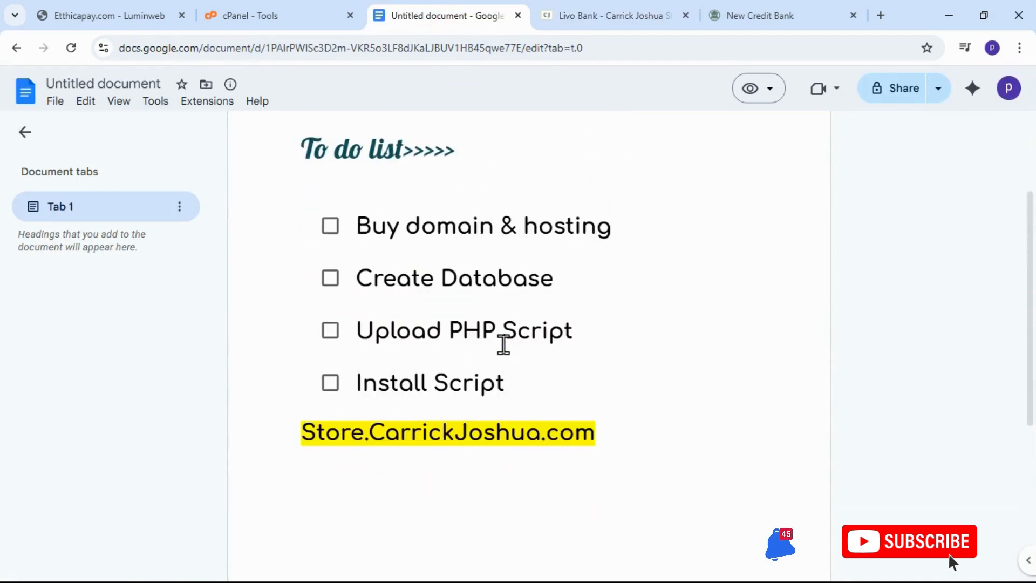
scroll(503, 343, "up", 1)
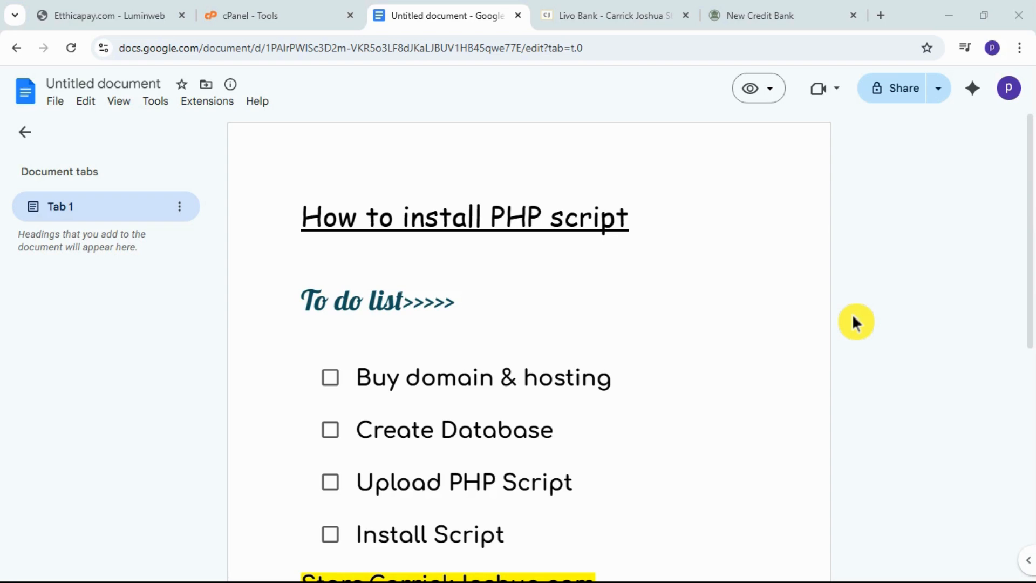
scroll(658, 286, "down", 2)
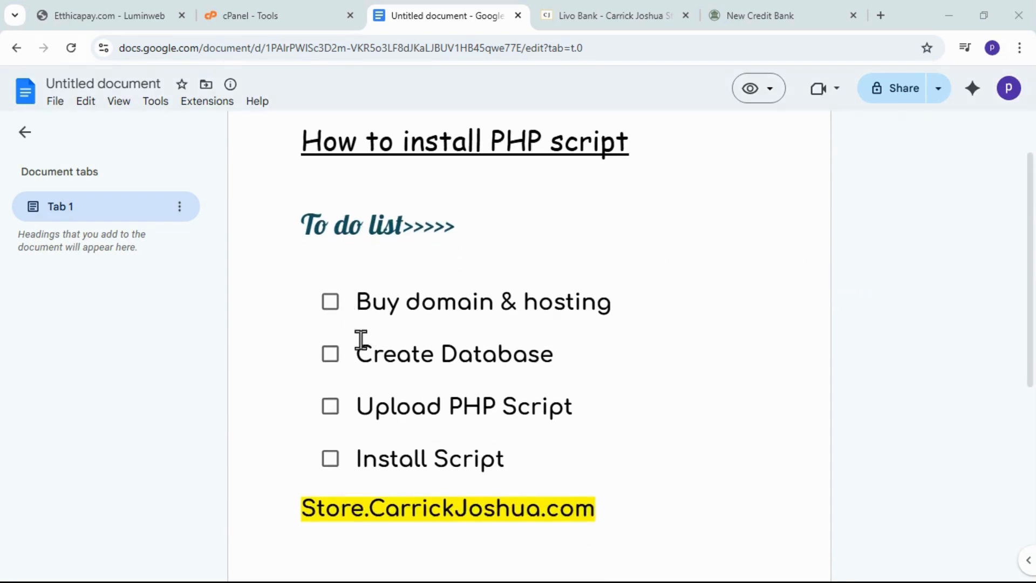
scroll(633, 322, "down", 4)
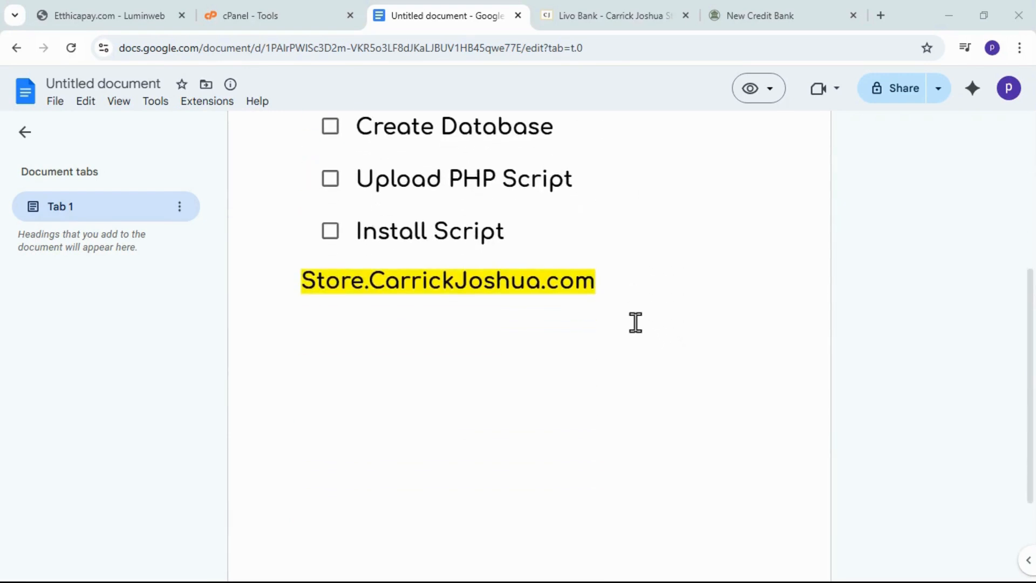
scroll(634, 322, "up", 4)
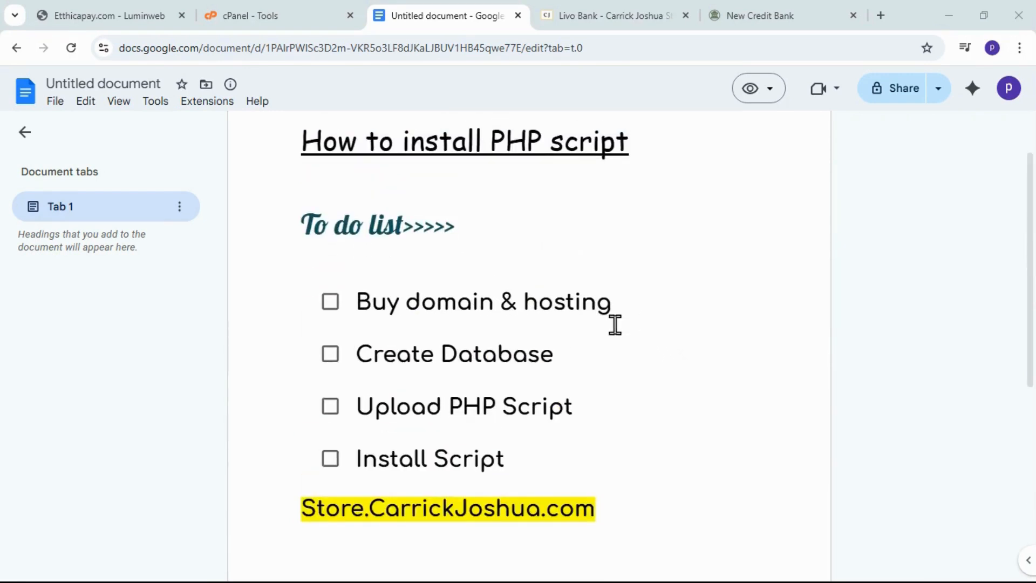
scroll(616, 324, "up", 2)
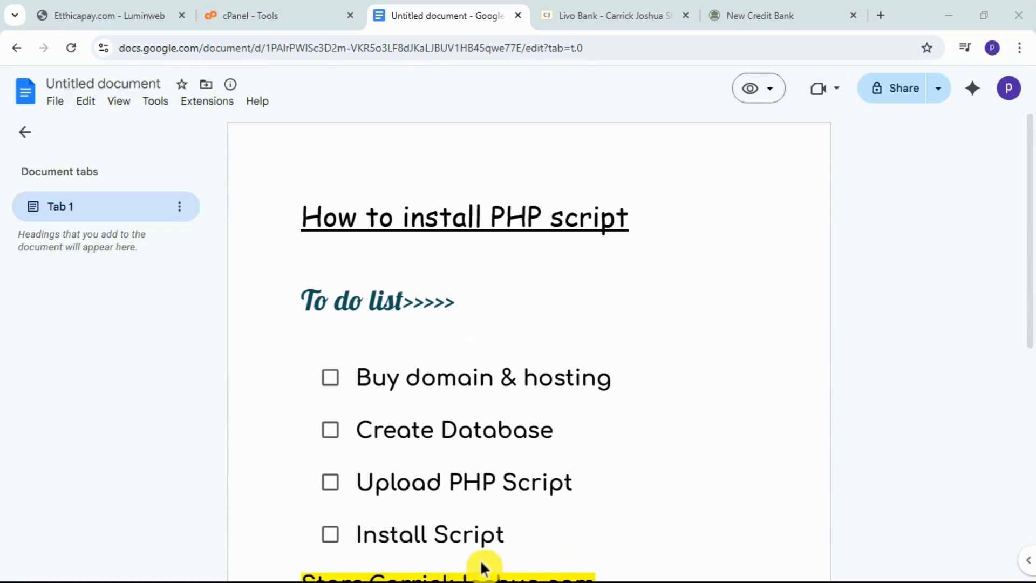
scroll(554, 396, "down", 3)
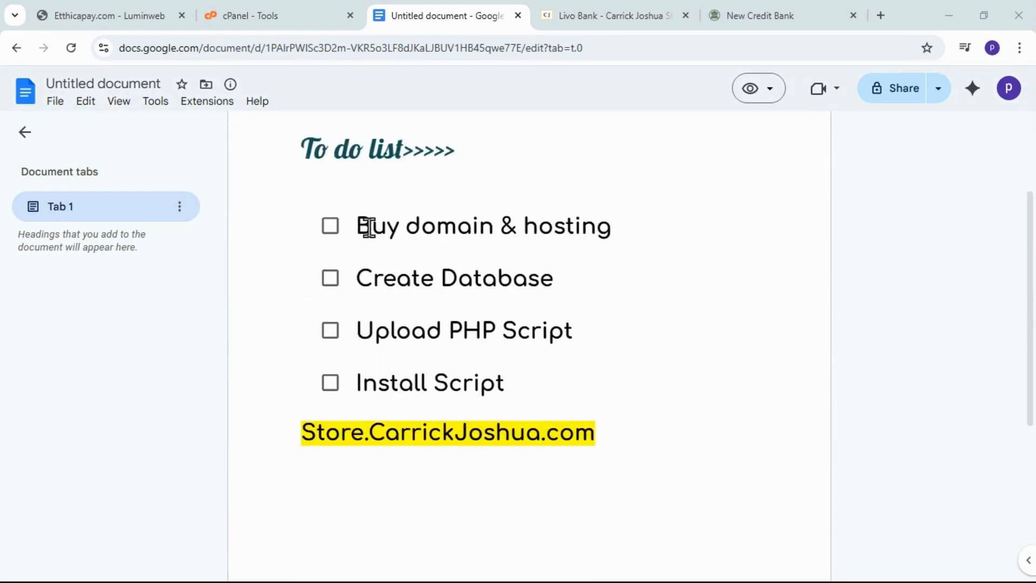
Highlight each to-do item in turn, from Buy domain & hosting to Install Script, and the store address below them.
left_click_drag(622, 228, 381, 232)
left_click(685, 266)
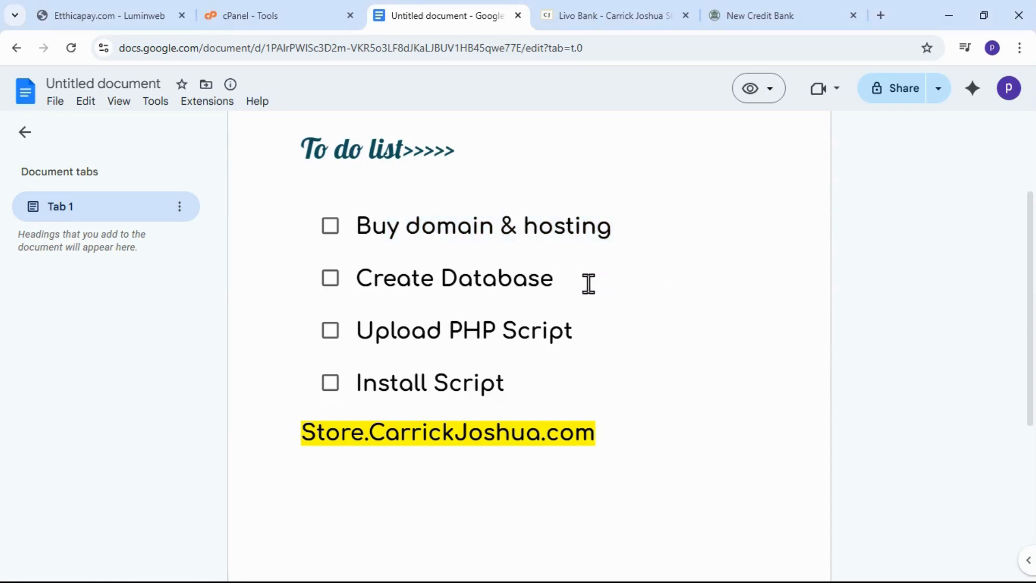
left_click_drag(562, 286, 365, 287)
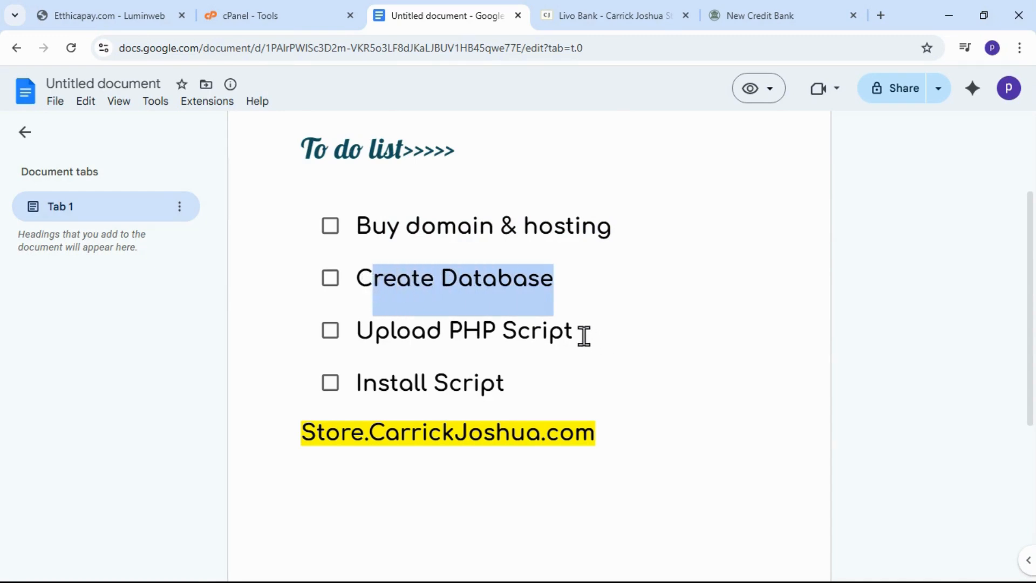
left_click_drag(577, 337, 406, 338)
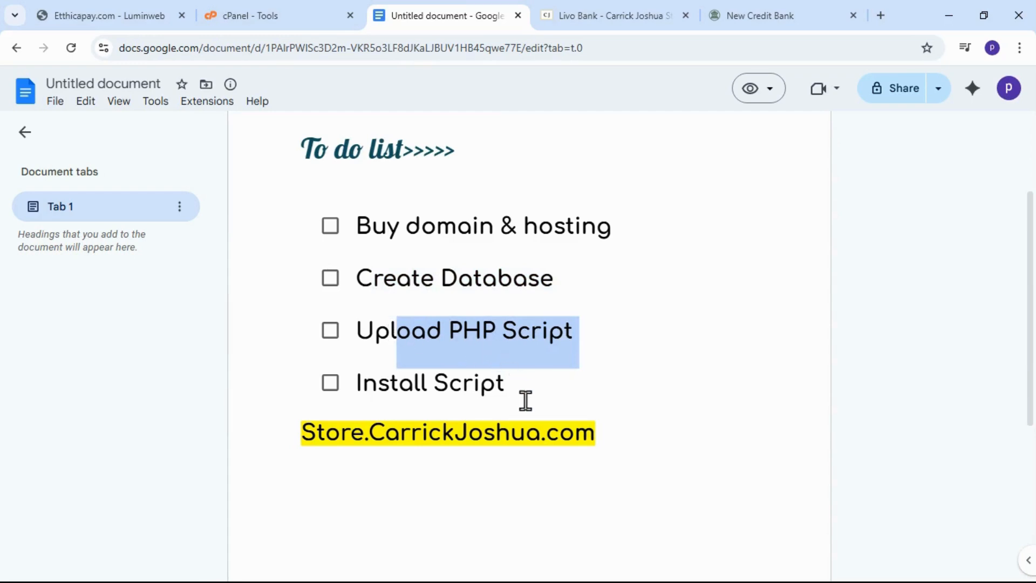
left_click_drag(523, 389, 389, 403)
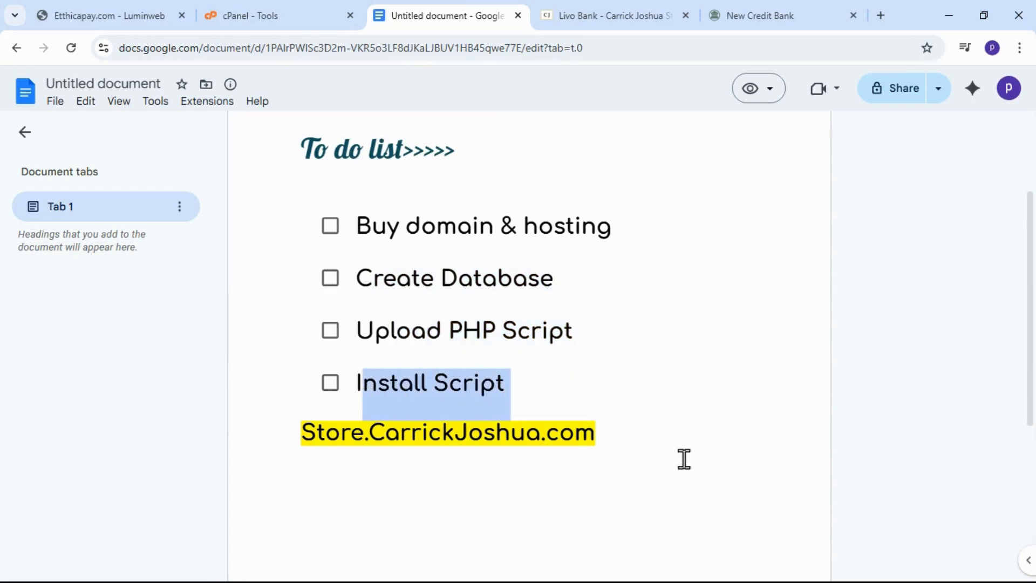
left_click(630, 435)
left_click_drag(620, 439, 474, 439)
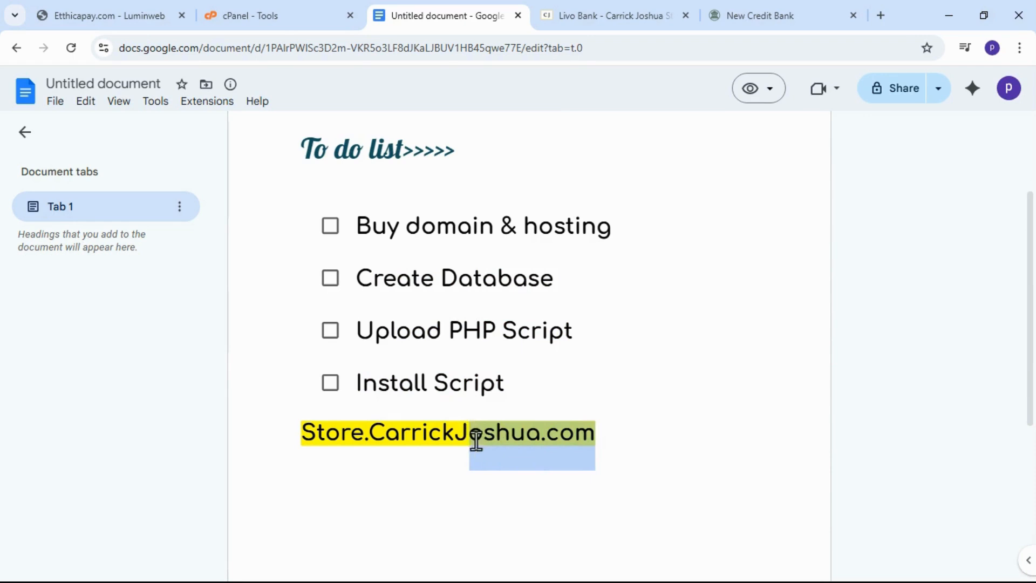
left_click(674, 403)
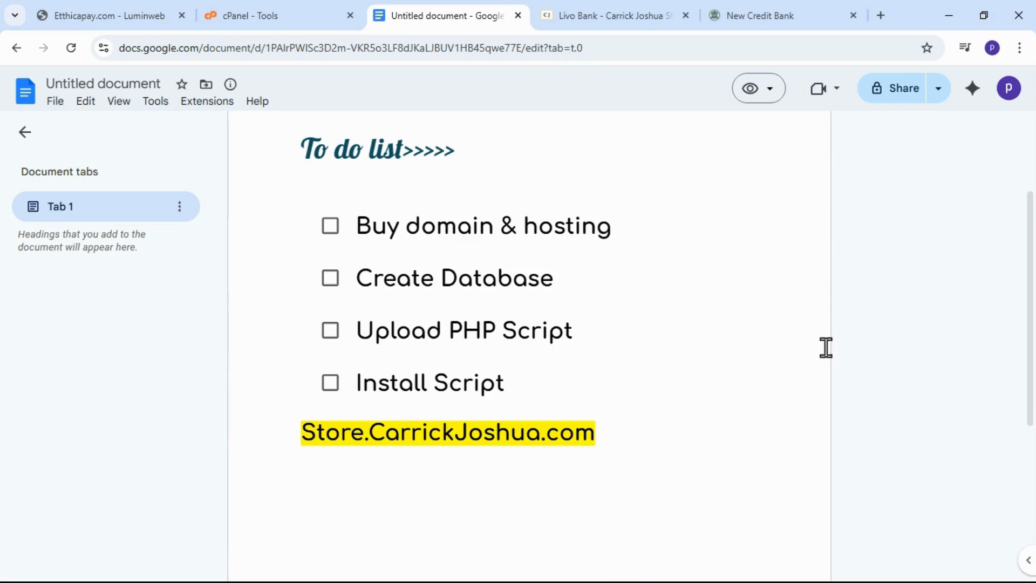
Switch to the Livo Bank documentation page in Microsoft Edge and read its introduction and core features.
left_click(940, 11)
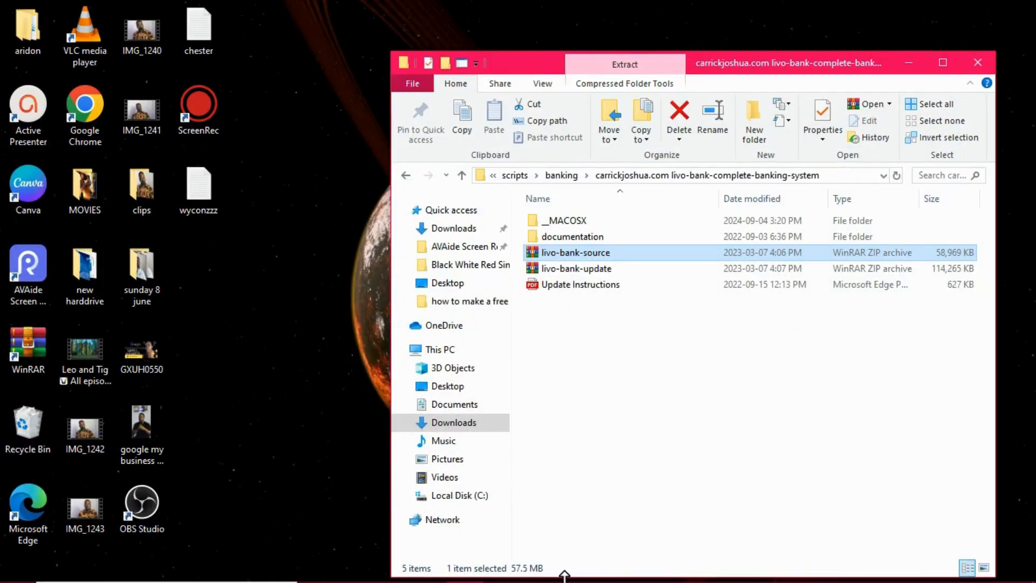
left_click(290, 576)
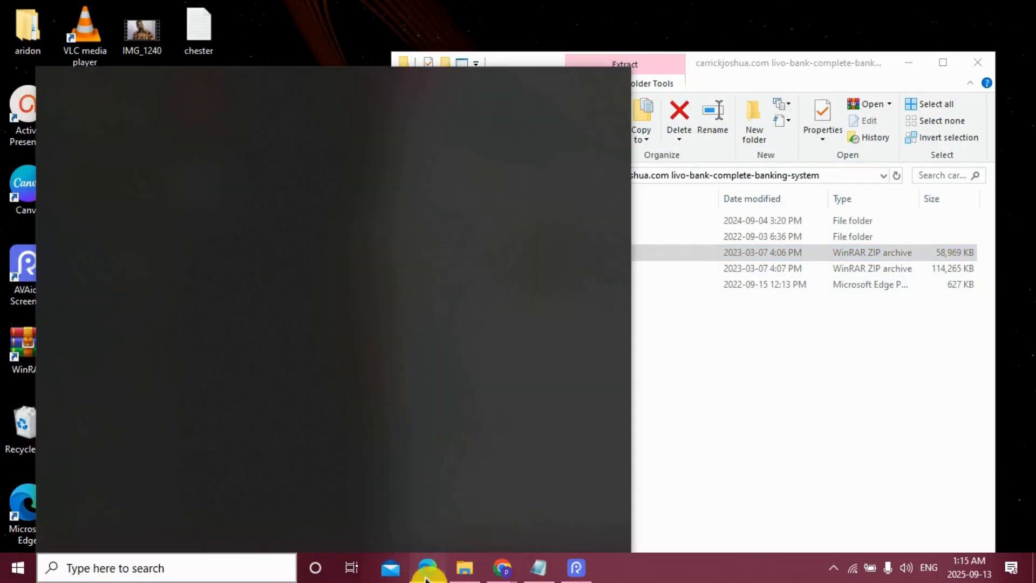
left_click(426, 575)
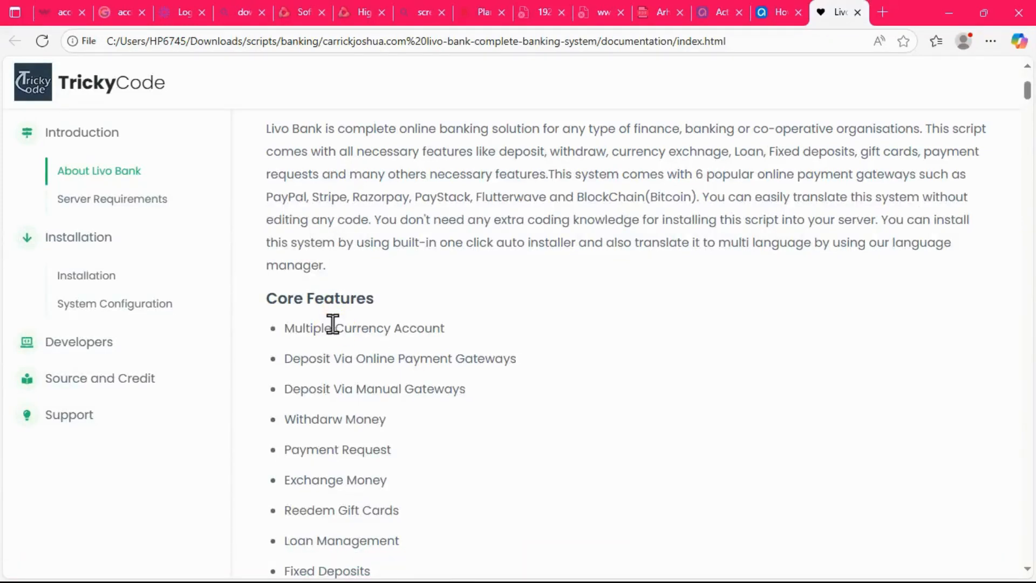
scroll(331, 324, "up", 4)
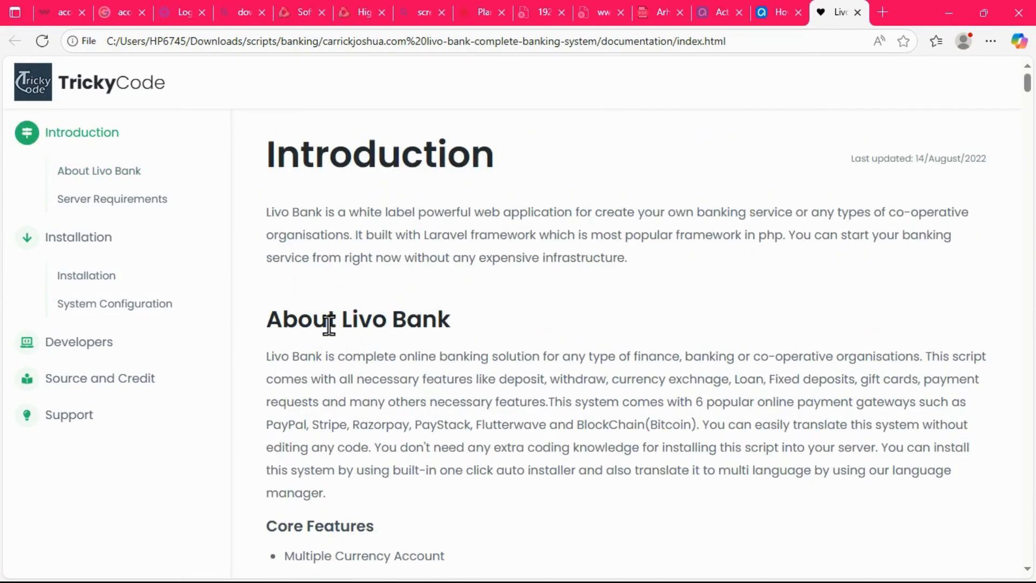
scroll(330, 327, "down", 3)
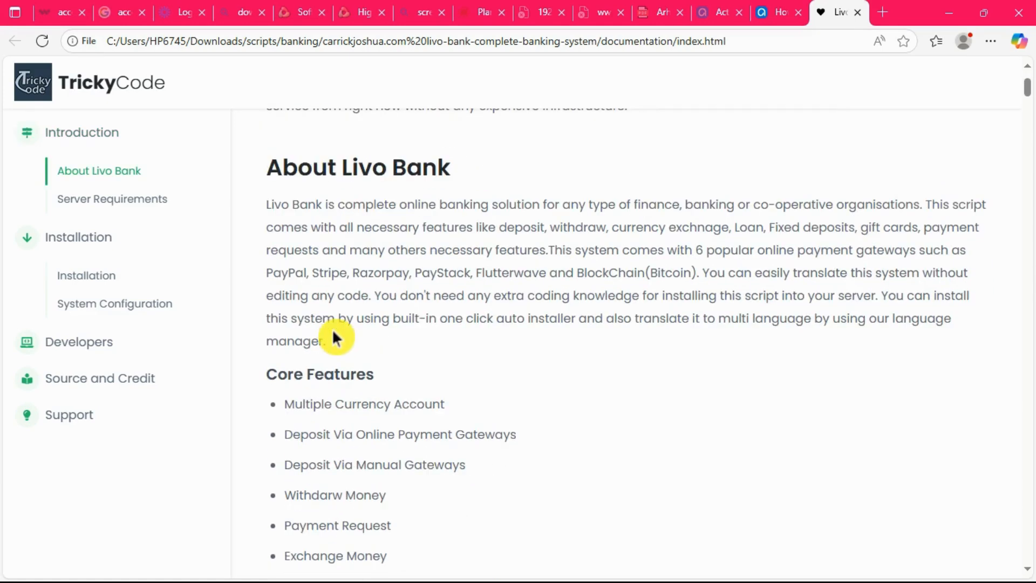
Open the documentation's Installation section and highlight "main domain or sub domian" in Step 1 of Live Server installation.
scroll(333, 330, "down", 7)
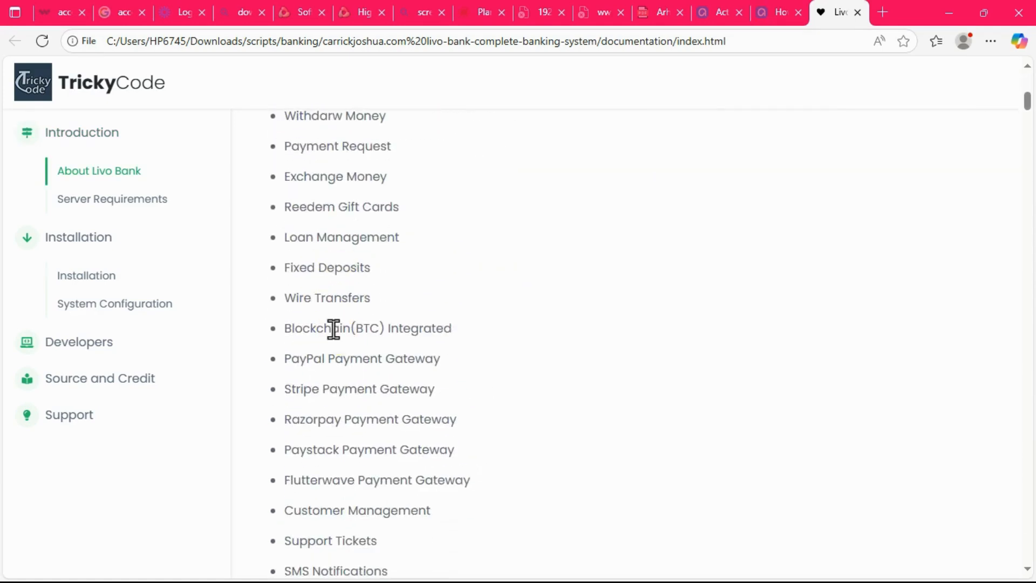
left_click(85, 278)
left_click(85, 278)
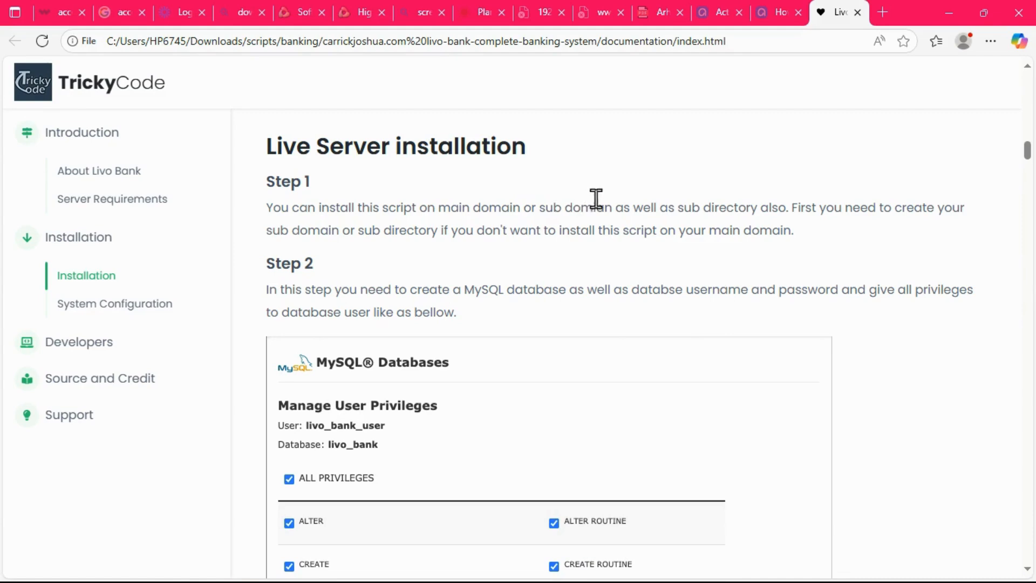
left_click_drag(441, 209, 613, 205)
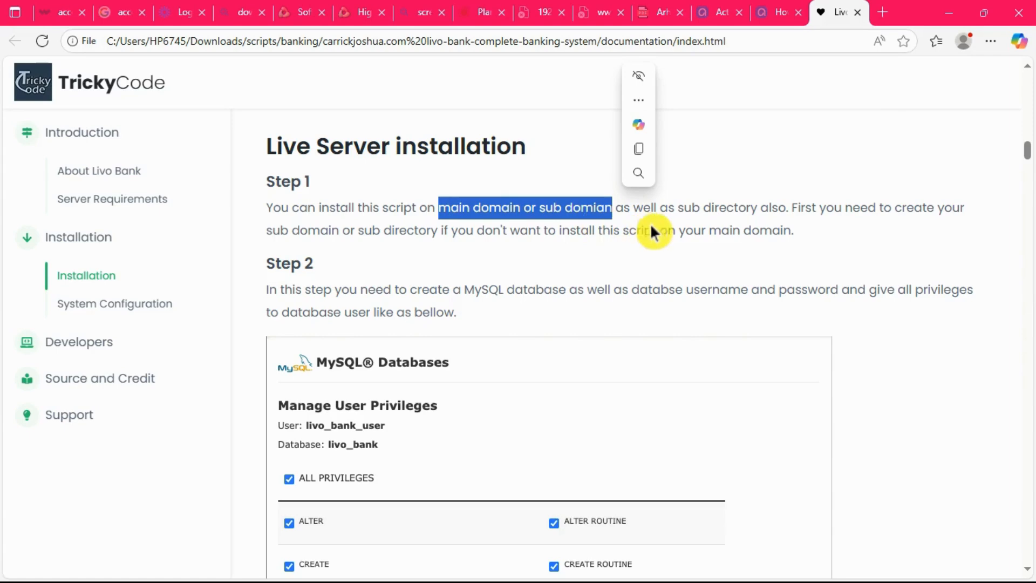
left_click(520, 279)
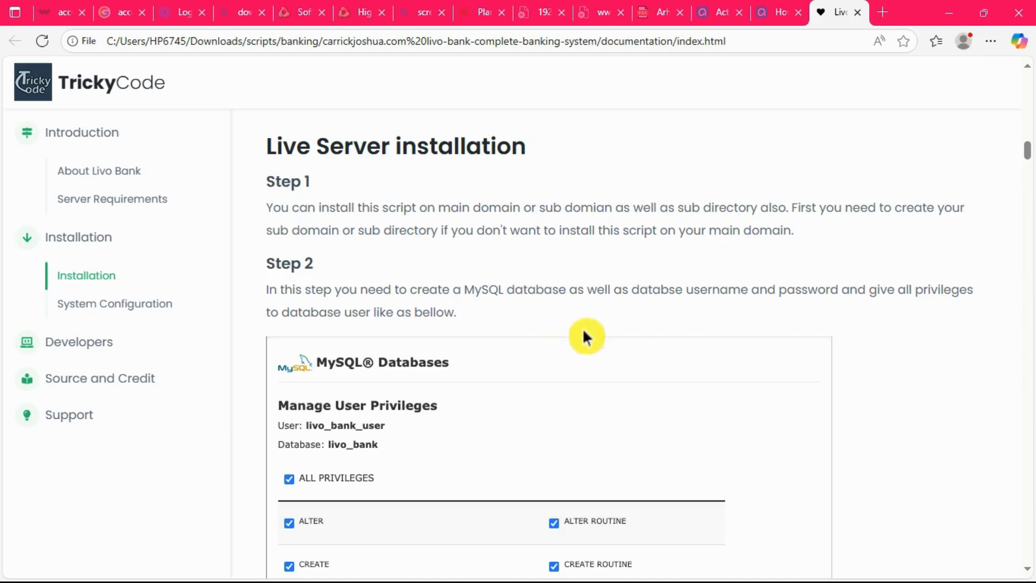
Look over the Installation introduction and the MySQL privileges example, and highlight "sub domian" in Step 1.
scroll(634, 360, "down", 5)
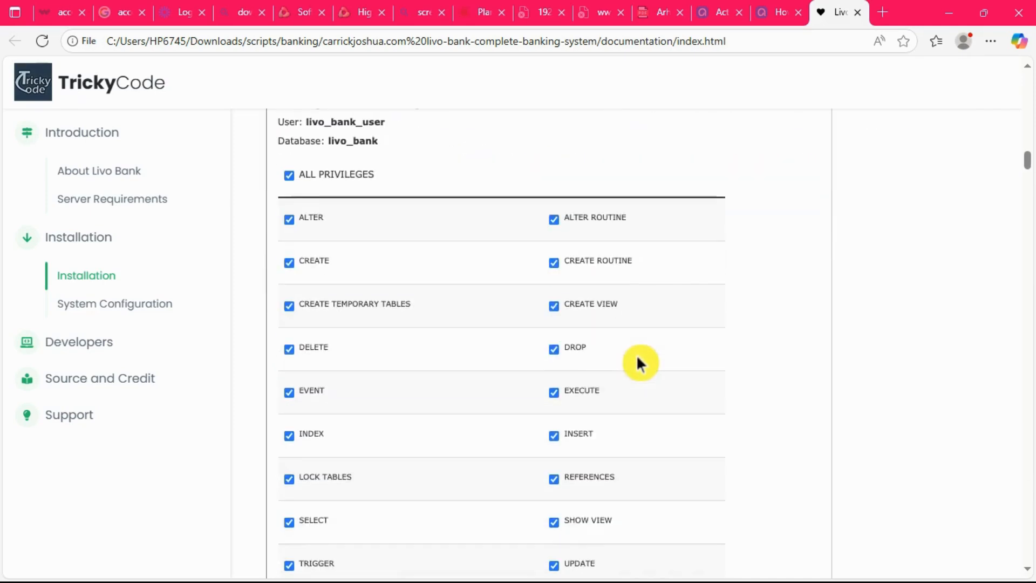
scroll(635, 363, "up", 4)
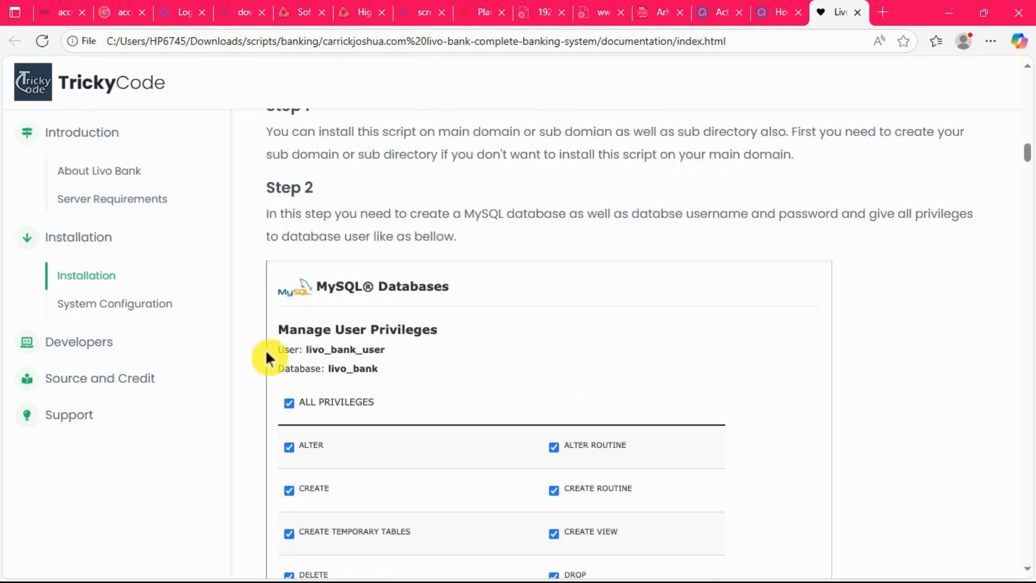
scroll(294, 212, "up", 5)
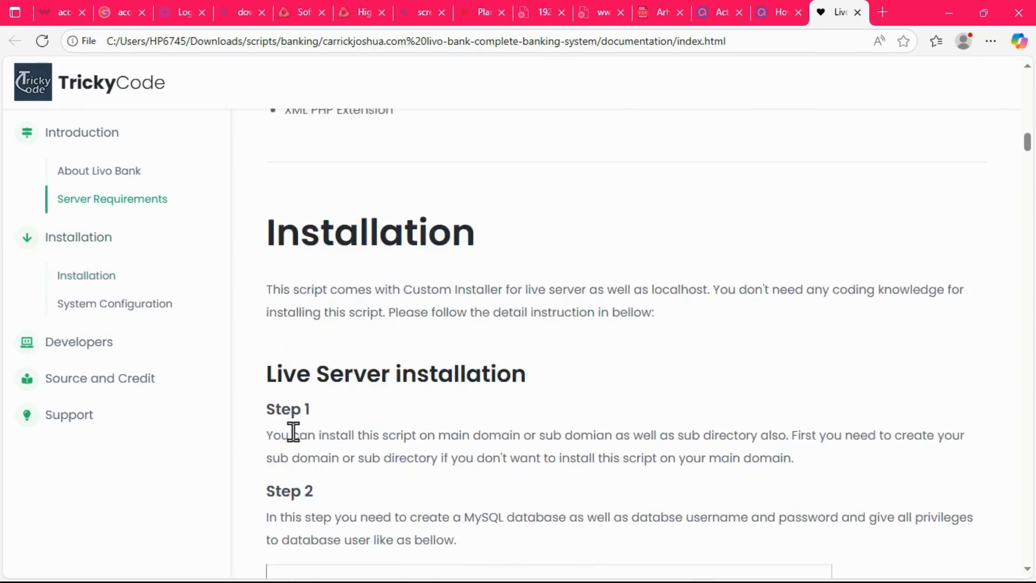
scroll(294, 431, "down", 3)
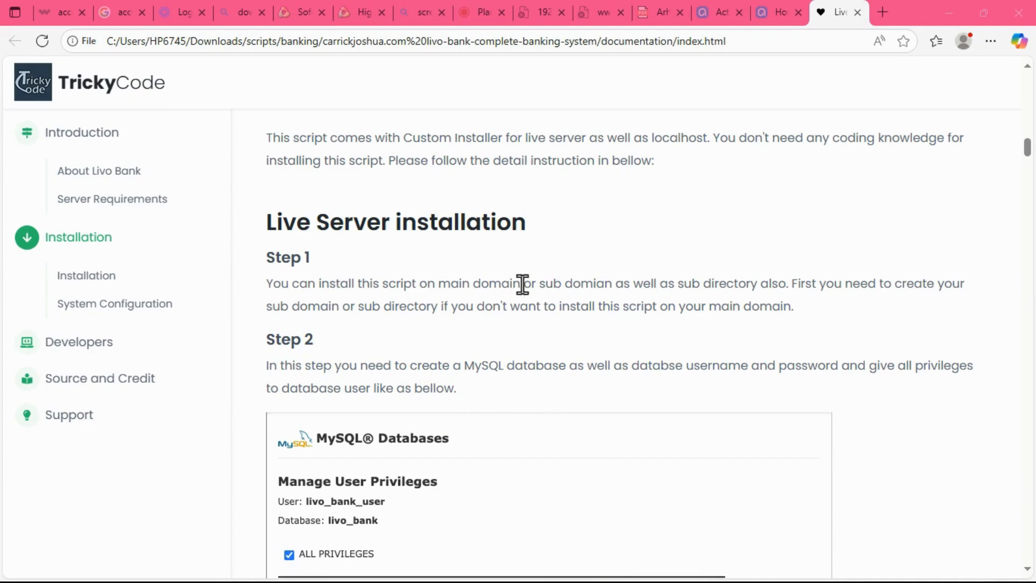
left_click_drag(540, 285, 613, 283)
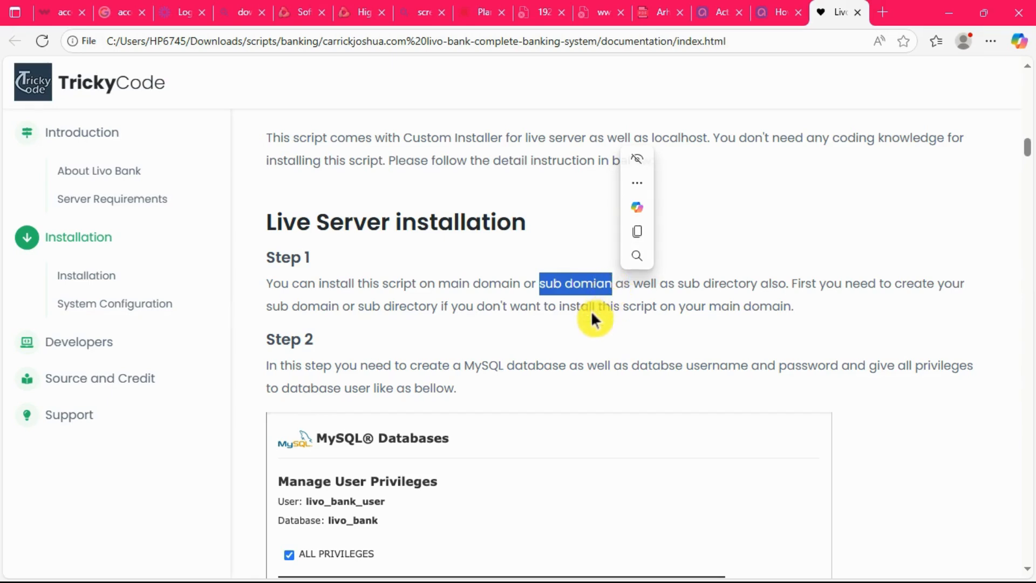
Highlight the Step 2 phrases about creating a MySQL database and the database username and password.
scroll(592, 312, "down", 1)
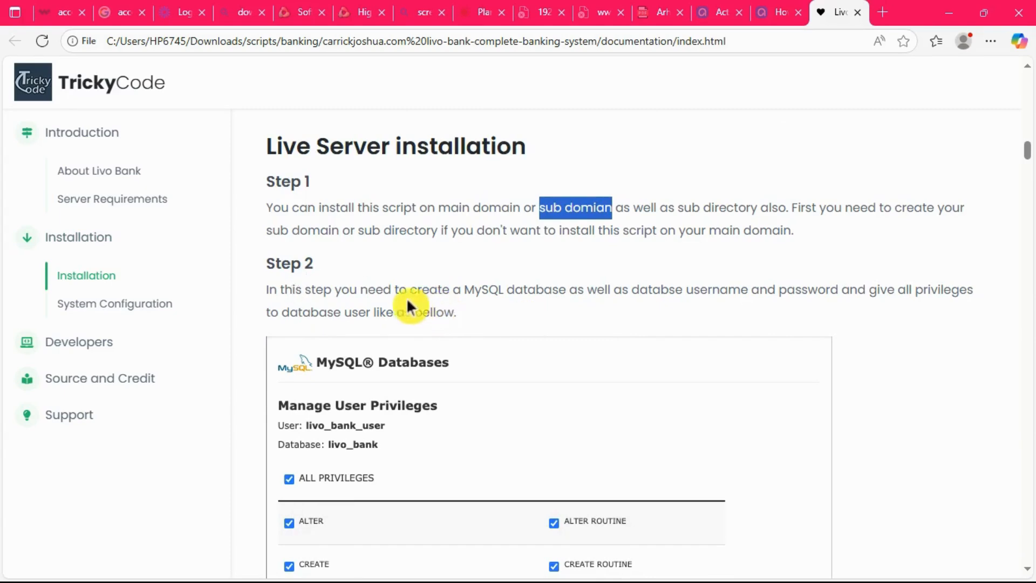
left_click_drag(409, 290, 566, 291)
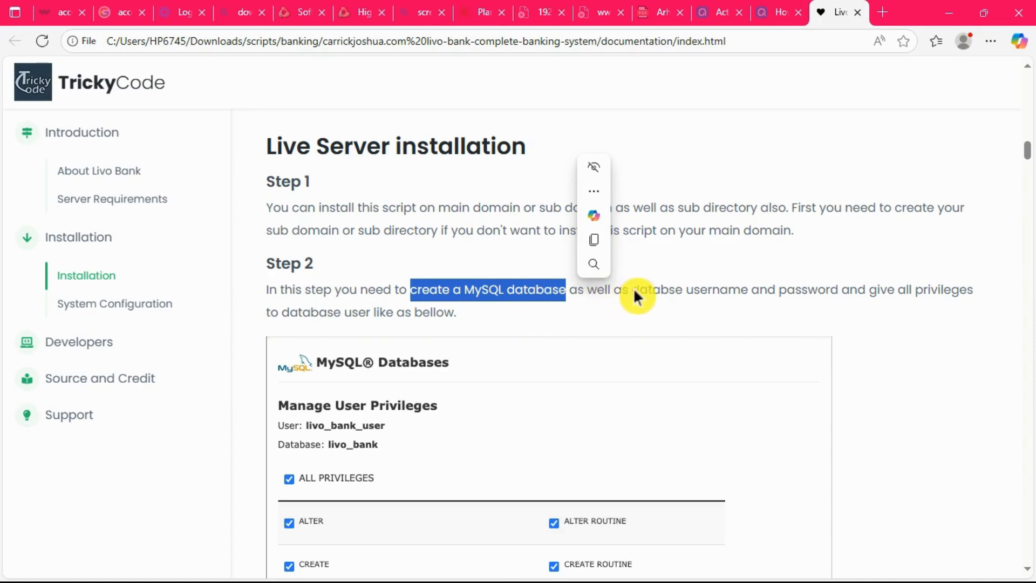
left_click_drag(634, 290, 839, 294)
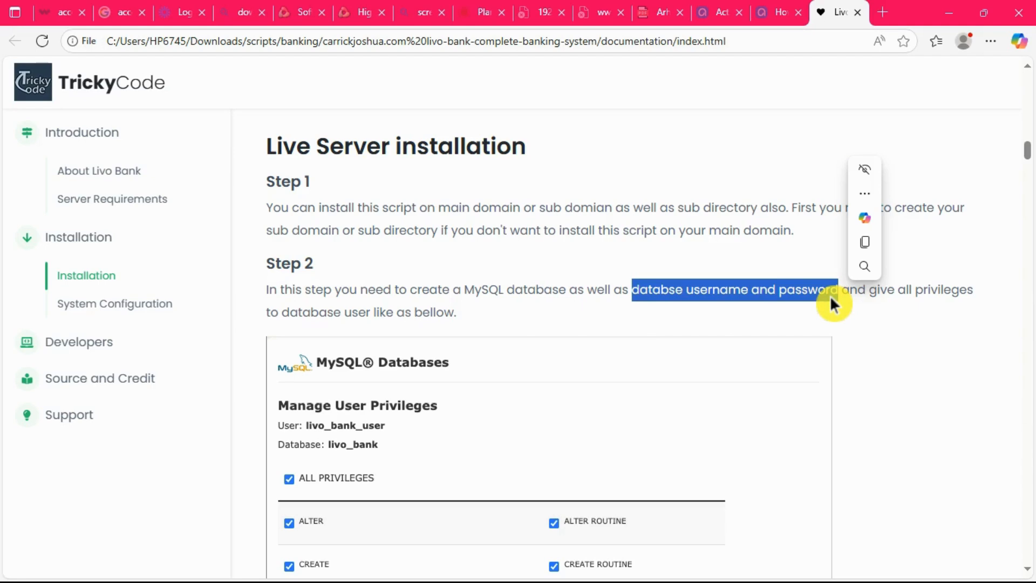
left_click(669, 290)
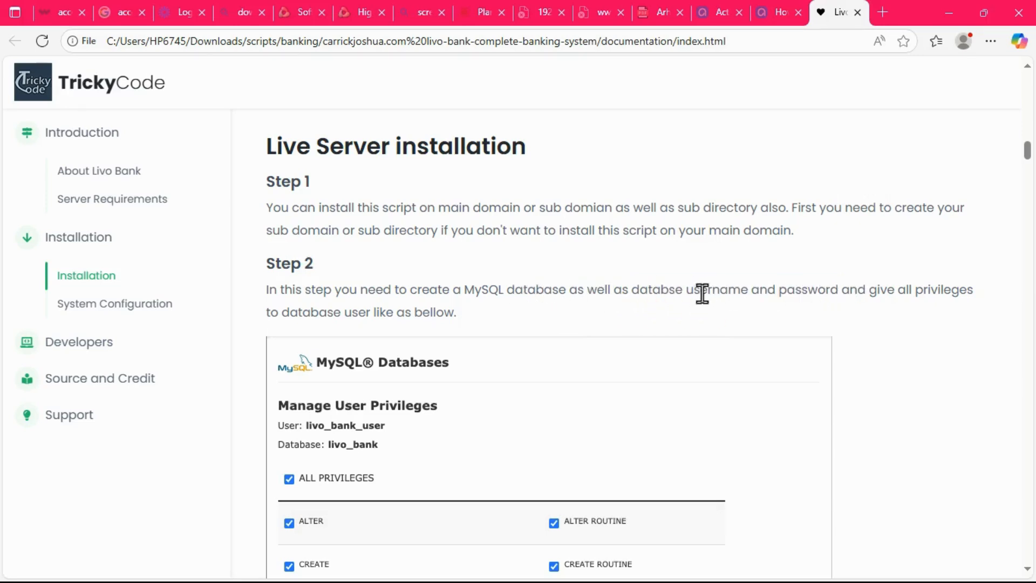
left_click_drag(632, 290, 850, 286)
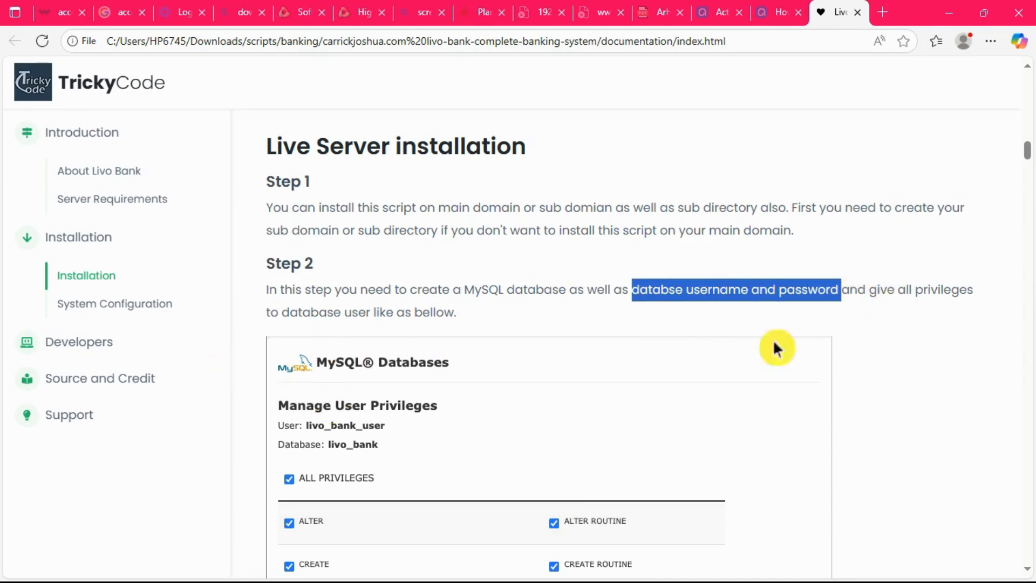
Read the documentation from the Step 2 user privileges through the Step 3 file upload and Step 4 extraction instructions.
scroll(318, 339, "down", 3)
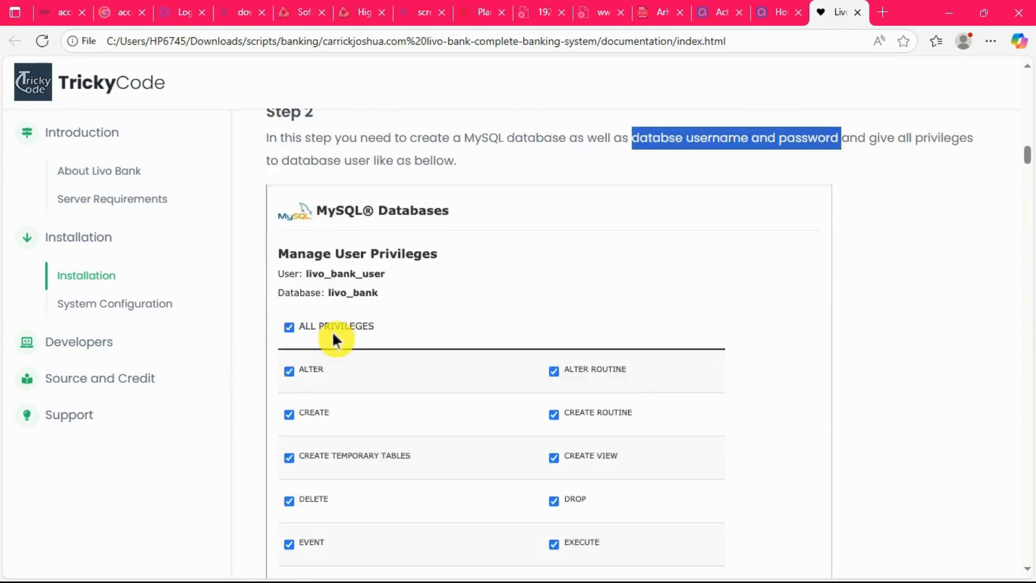
scroll(333, 338, "down", 9)
scroll(333, 334, "down", 1)
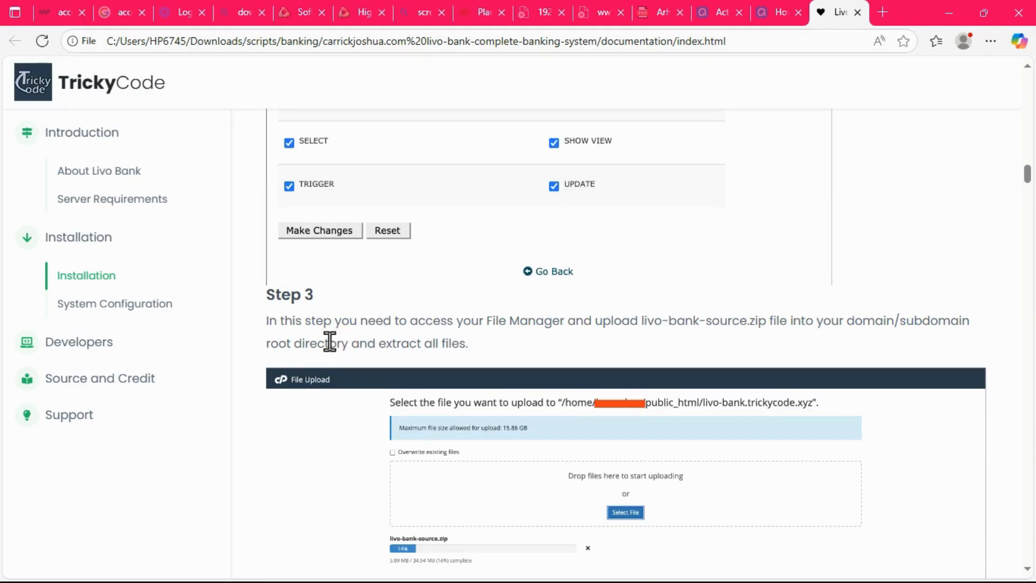
scroll(327, 340, "down", 2)
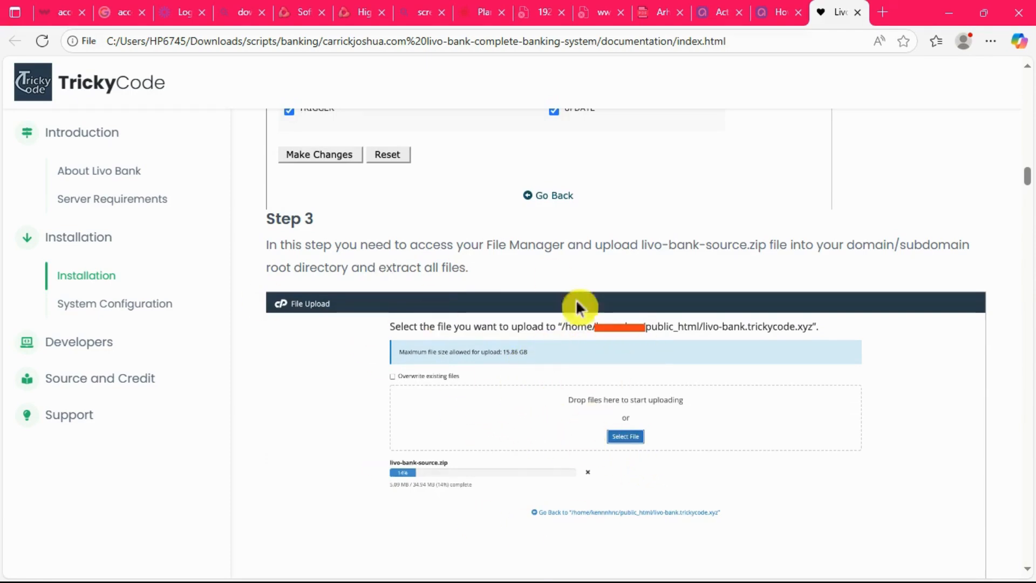
scroll(639, 357, "down", 2)
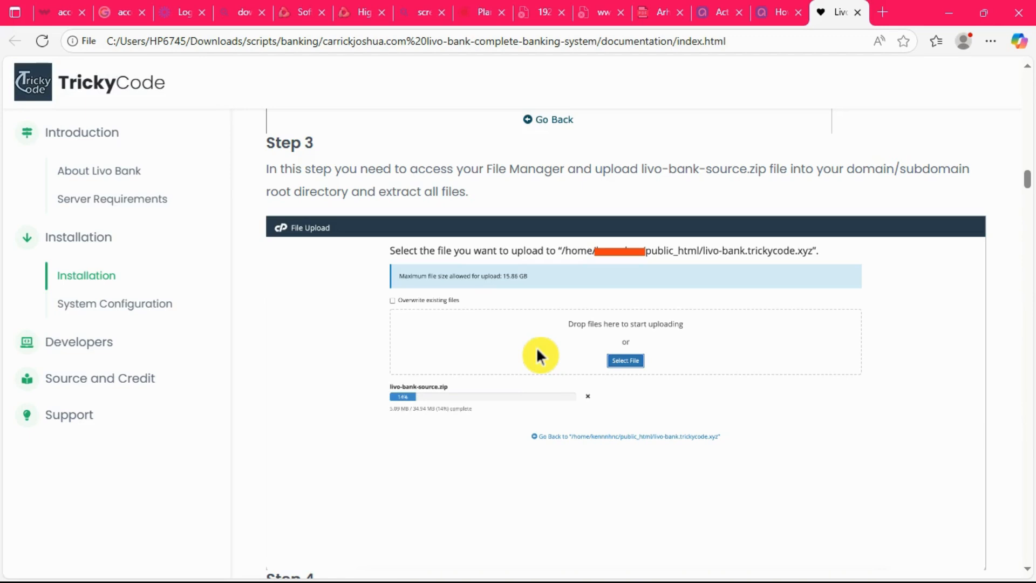
scroll(532, 350, "down", 6)
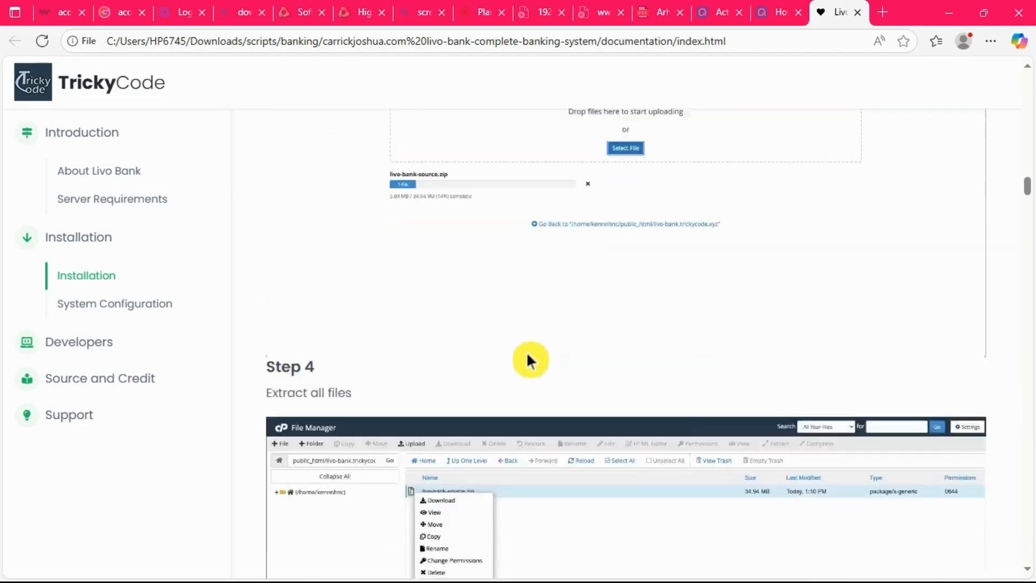
scroll(527, 361, "down", 1)
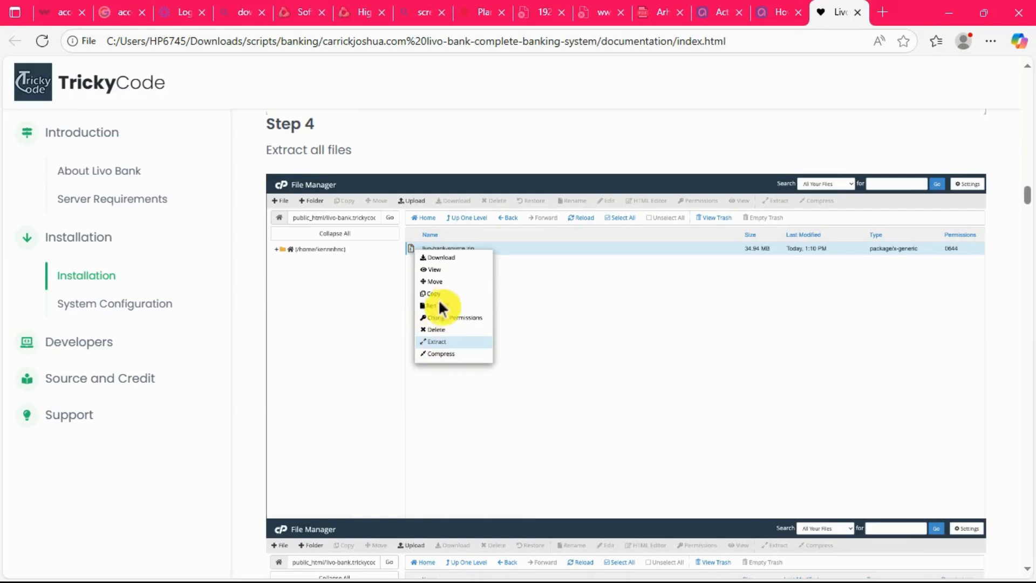
scroll(496, 352, "down", 4)
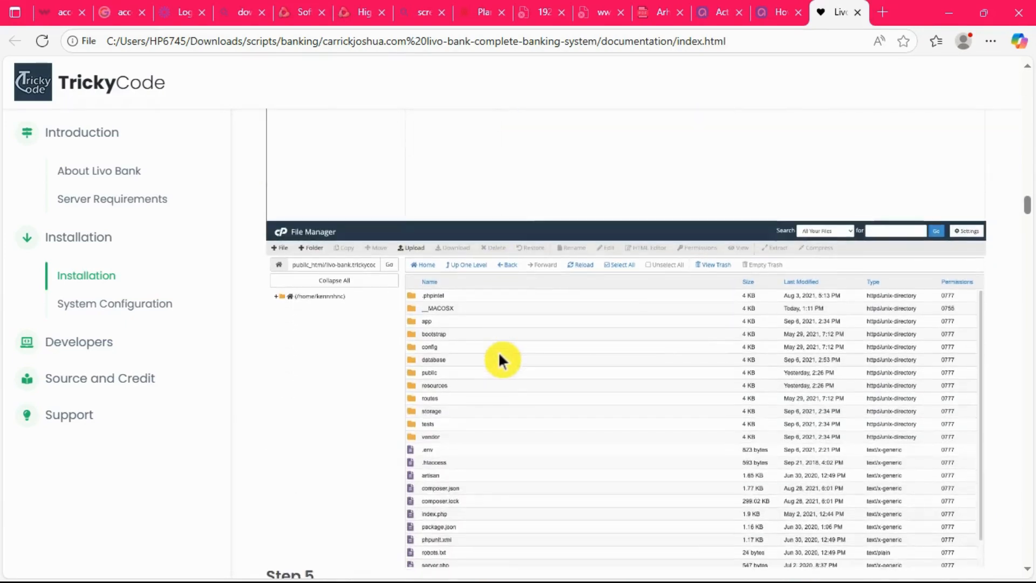
Read the installer instructions in Steps 5 to 8, covering server requirements, database settings, admin login details and system settings.
scroll(500, 356, "down", 2)
scroll(499, 356, "down", 4)
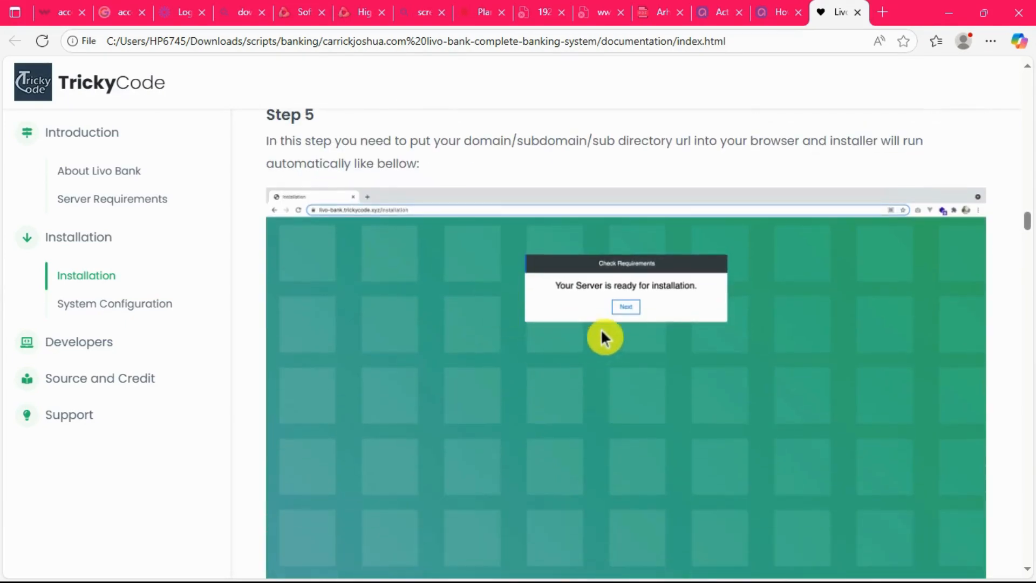
scroll(662, 331, "down", 8)
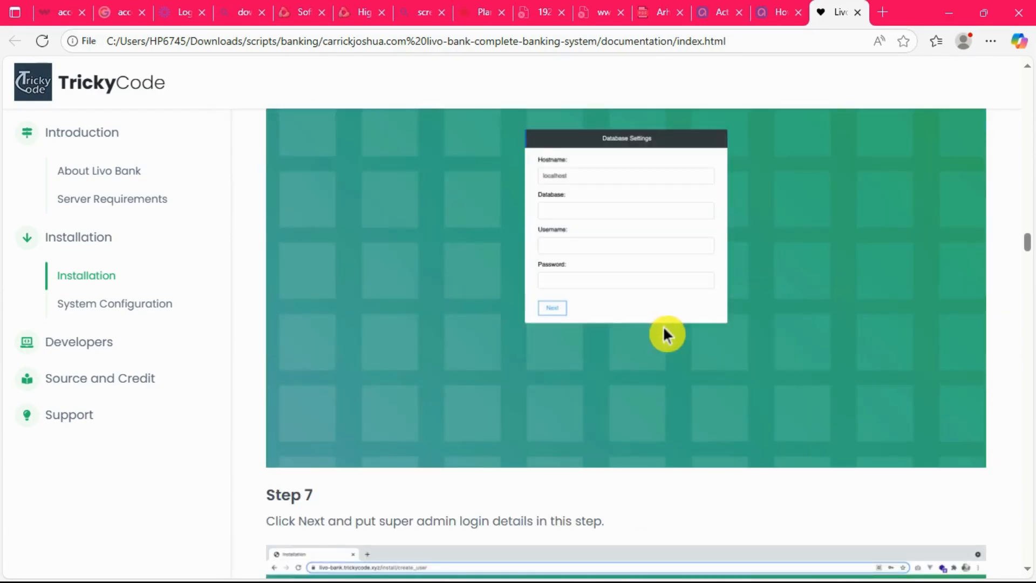
scroll(663, 326, "up", 3)
scroll(662, 326, "down", 1)
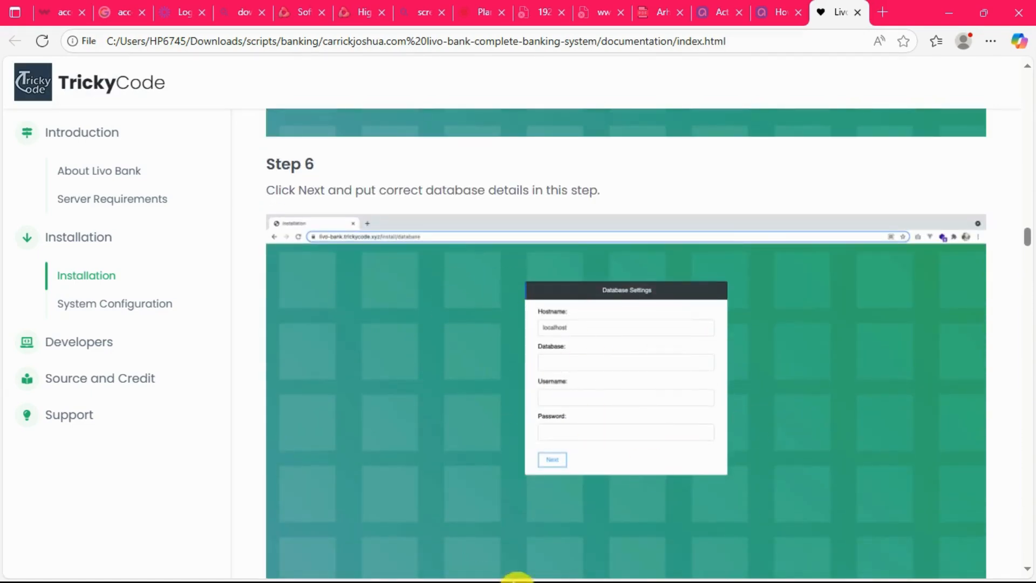
scroll(574, 455, "down", 1)
scroll(572, 449, "down", 10)
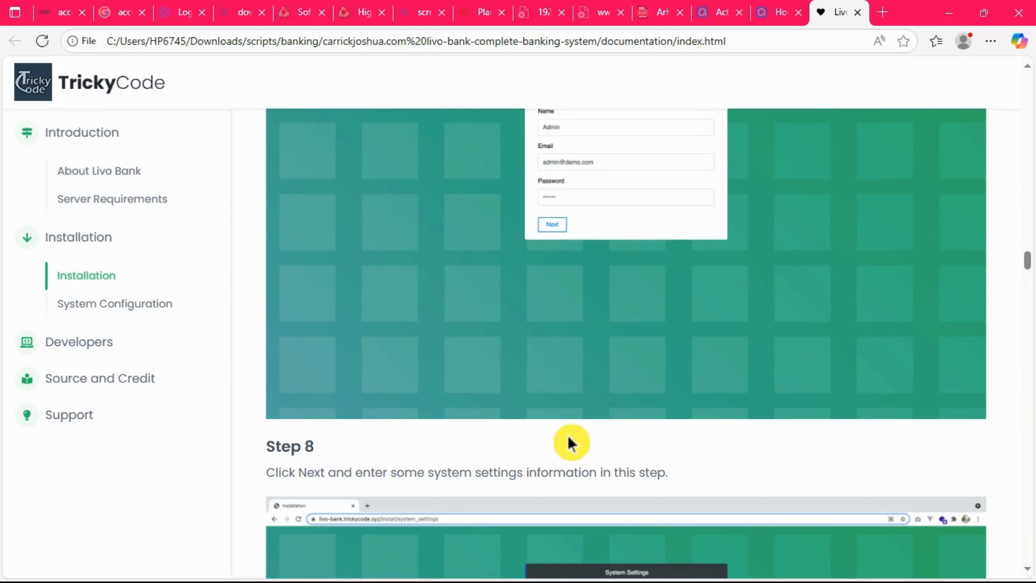
scroll(568, 438, "up", 6)
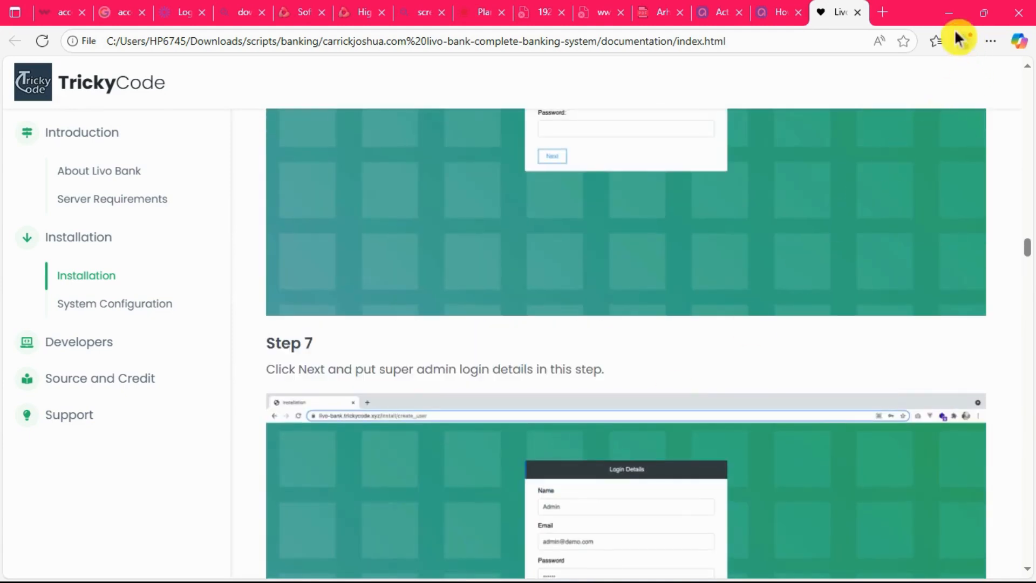
Minimize the documentation browser and the script folder window, and switch to the to-do list document in Google Chrome.
left_click(948, 13)
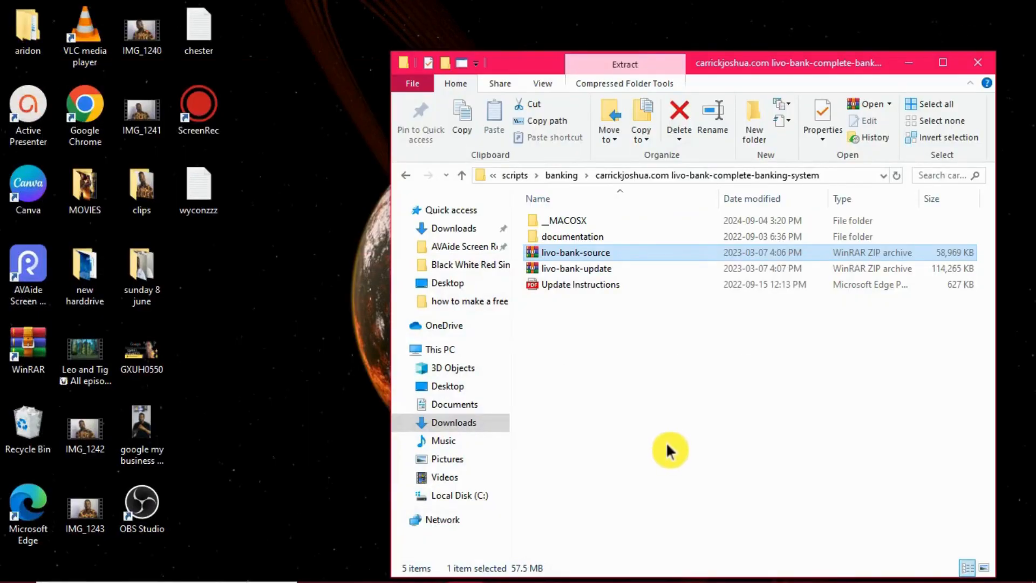
left_click(324, 549)
mouse_move(358, 581)
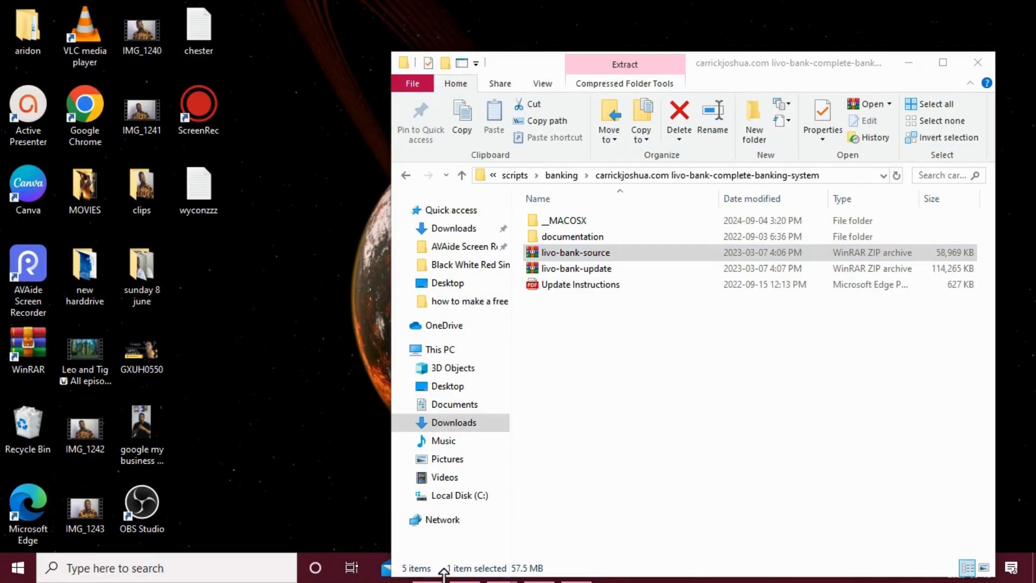
left_click(909, 62)
mouse_move(573, 580)
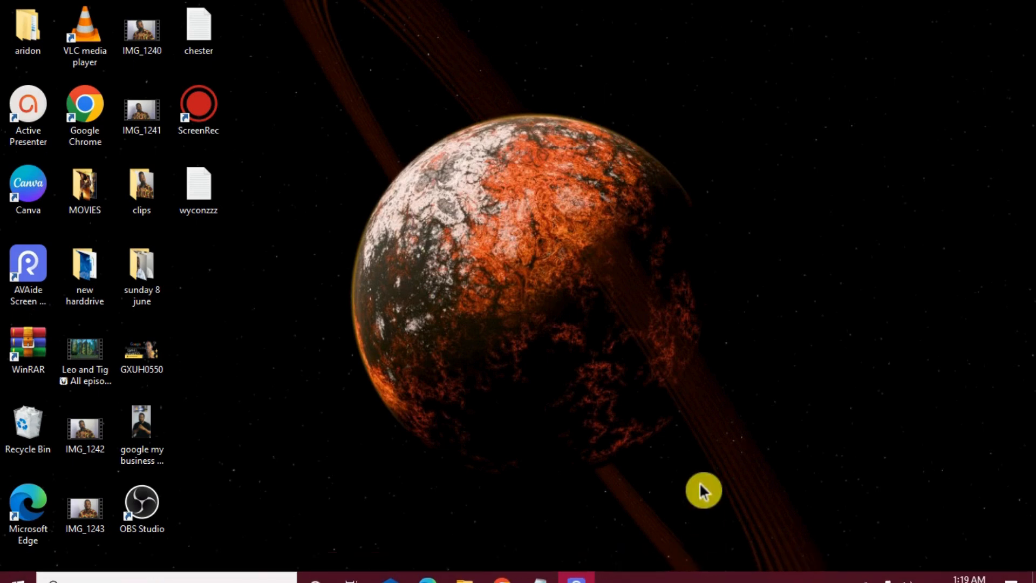
mouse_move(510, 567)
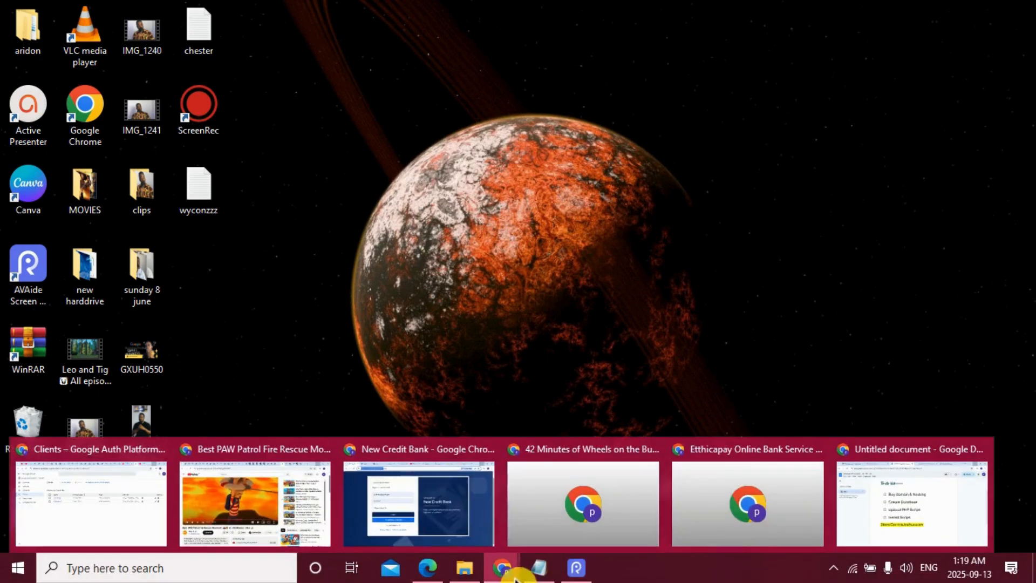
left_click(902, 513)
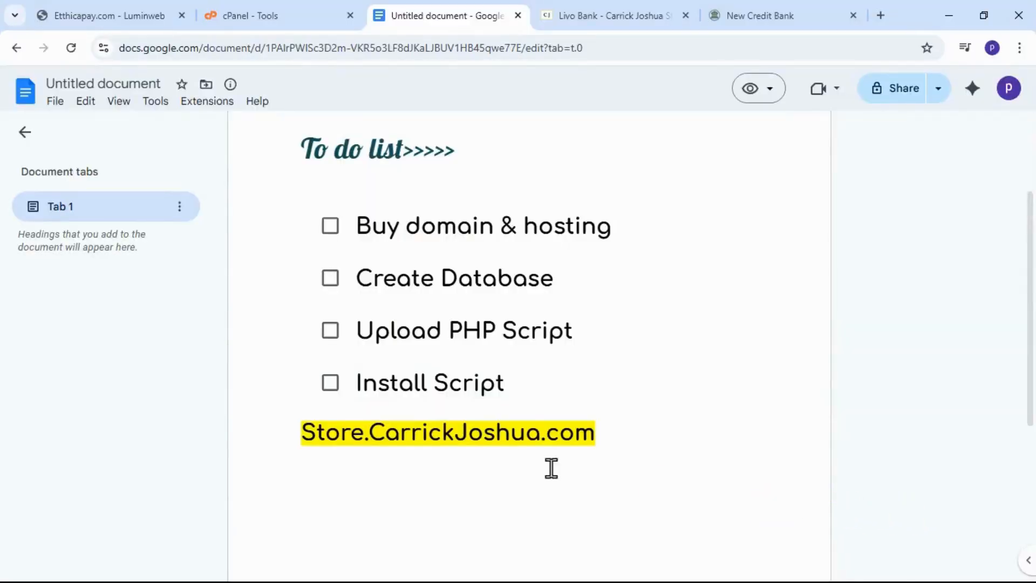
Check the cPanel Tools page briefly, return to the to-do list document and review its items.
left_click_drag(575, 340, 636, 324)
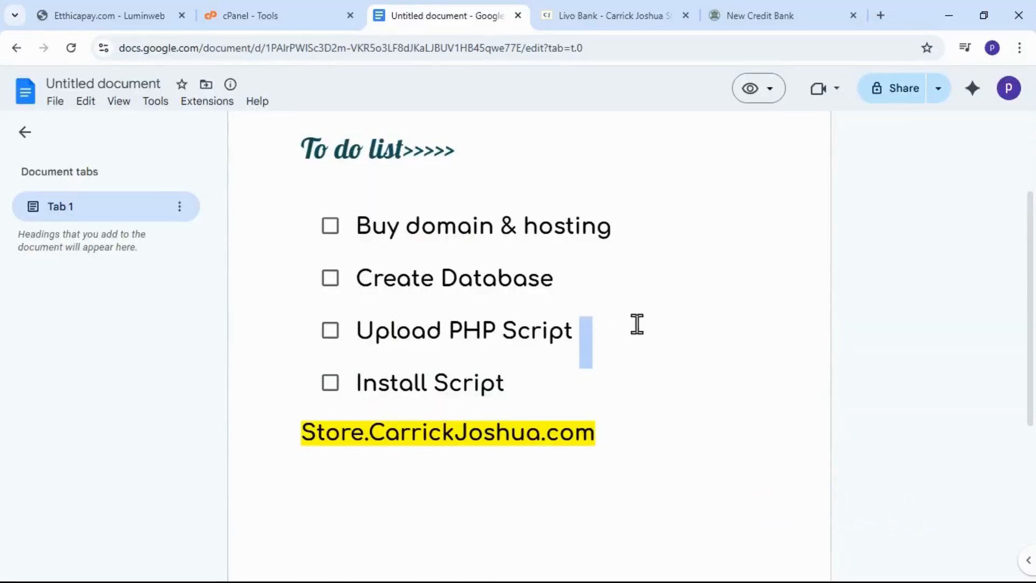
left_click(296, 14)
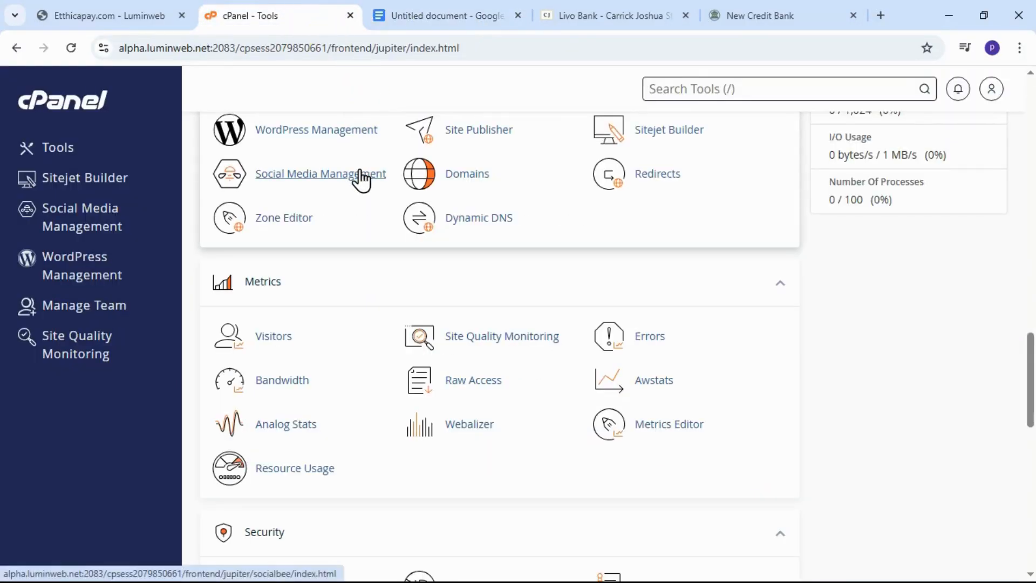
left_click(455, 18)
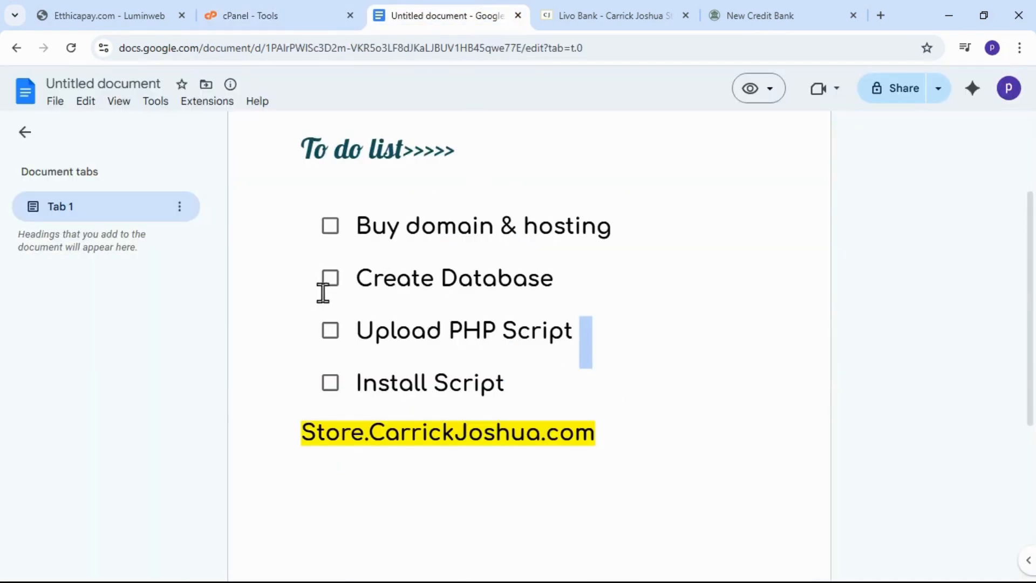
scroll(583, 284, "up", 3)
scroll(411, 365, "down", 2)
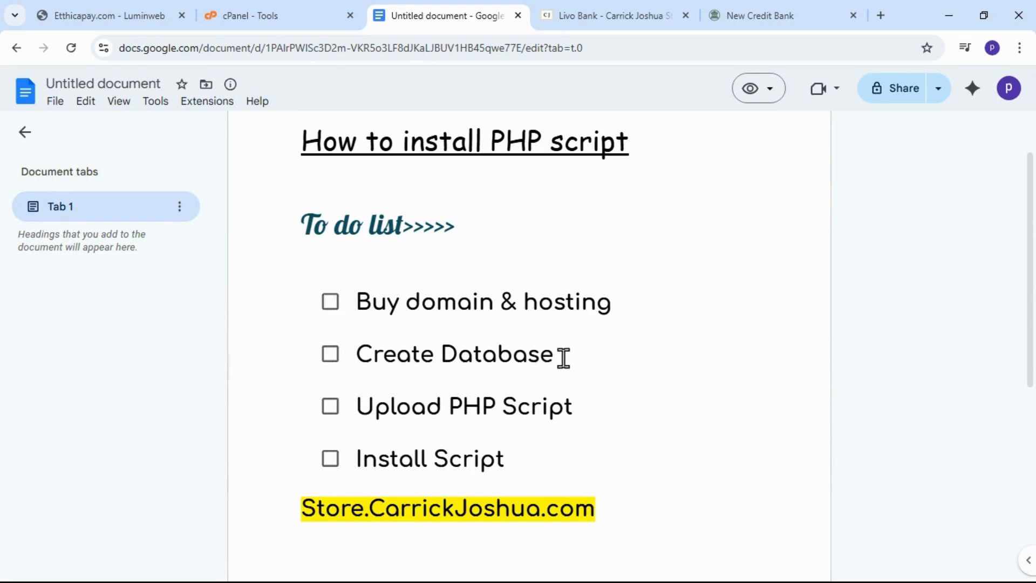
Review the database, upload and install items on the to-do list, and mark "Buy domain & hosting" as done.
left_click_drag(562, 359, 326, 370)
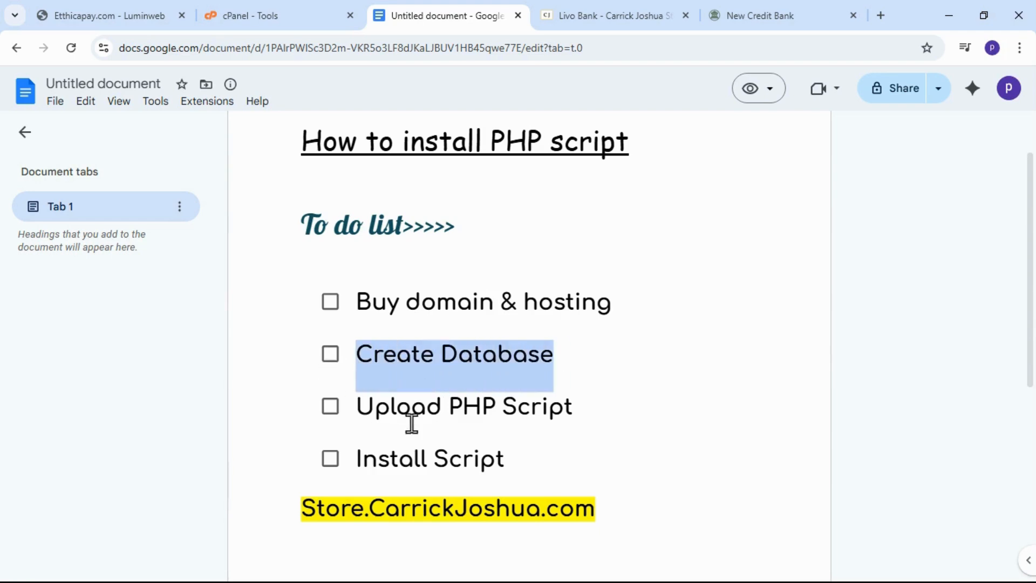
left_click_drag(357, 409, 572, 406)
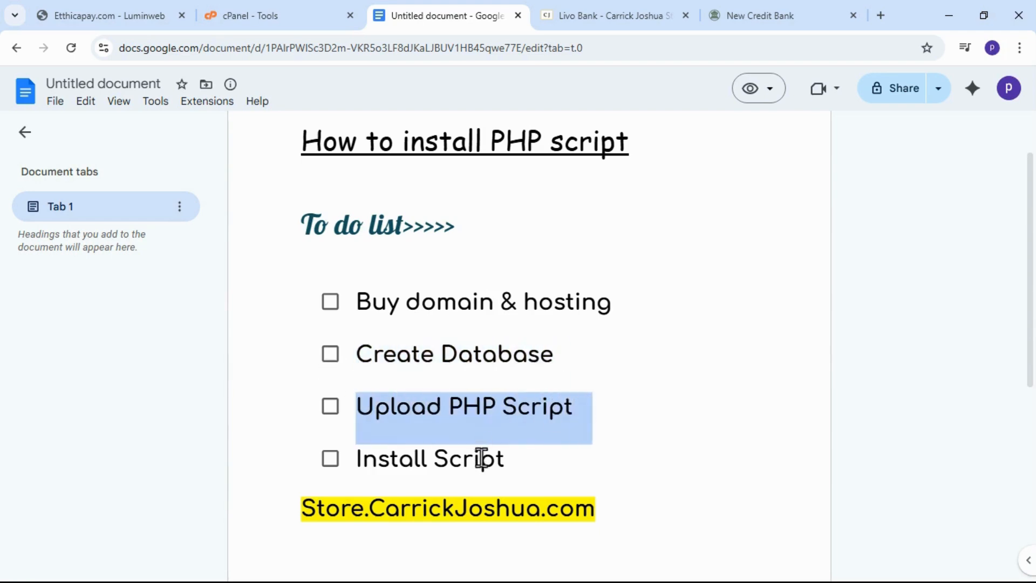
left_click_drag(509, 459, 291, 464)
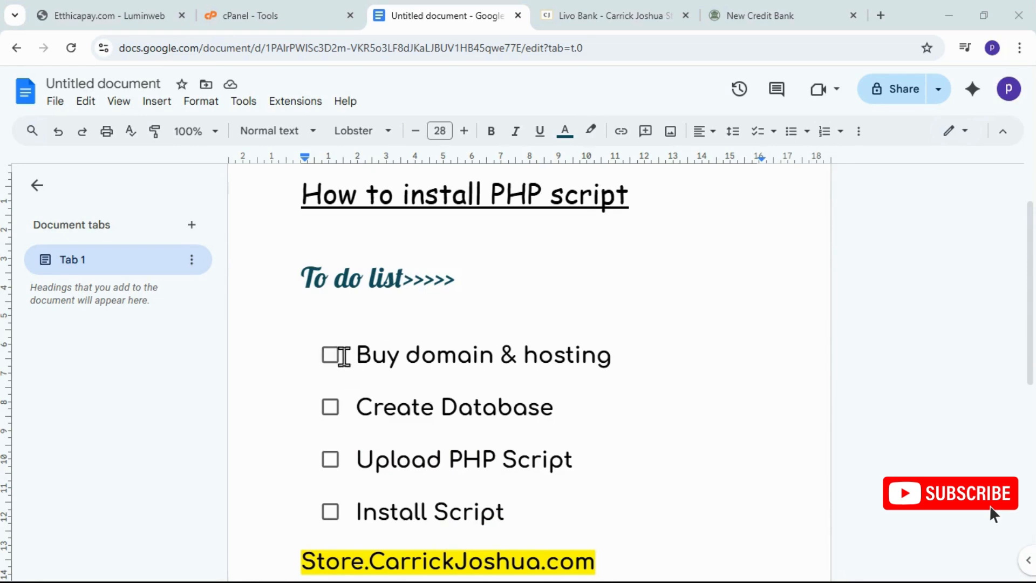
left_click(332, 360)
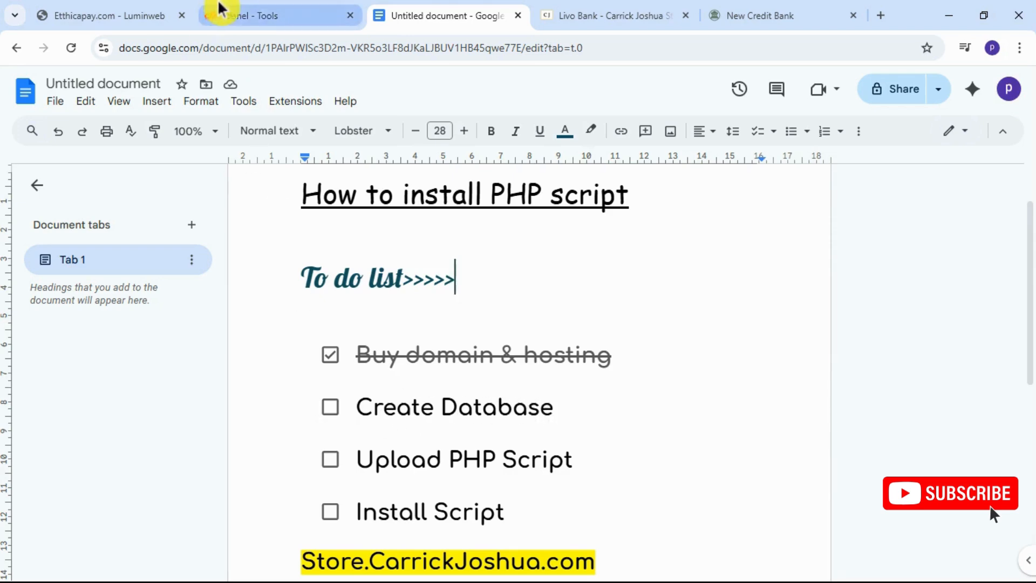
Switch to the cPanel Tools page and open the Database Wizard.
left_click(238, 19)
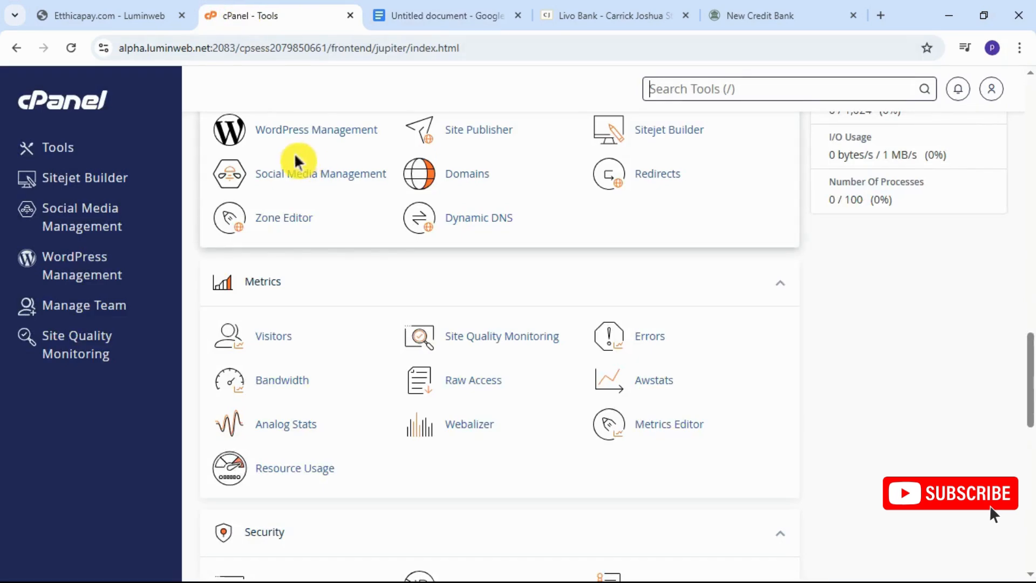
scroll(400, 269, "up", 4)
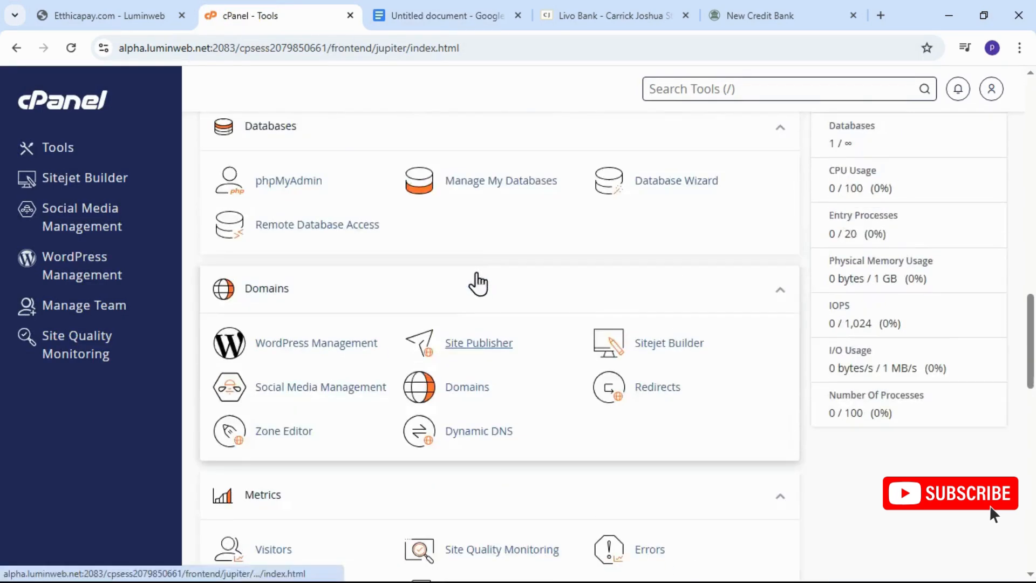
scroll(477, 276, "up", 3)
middle_click(476, 277)
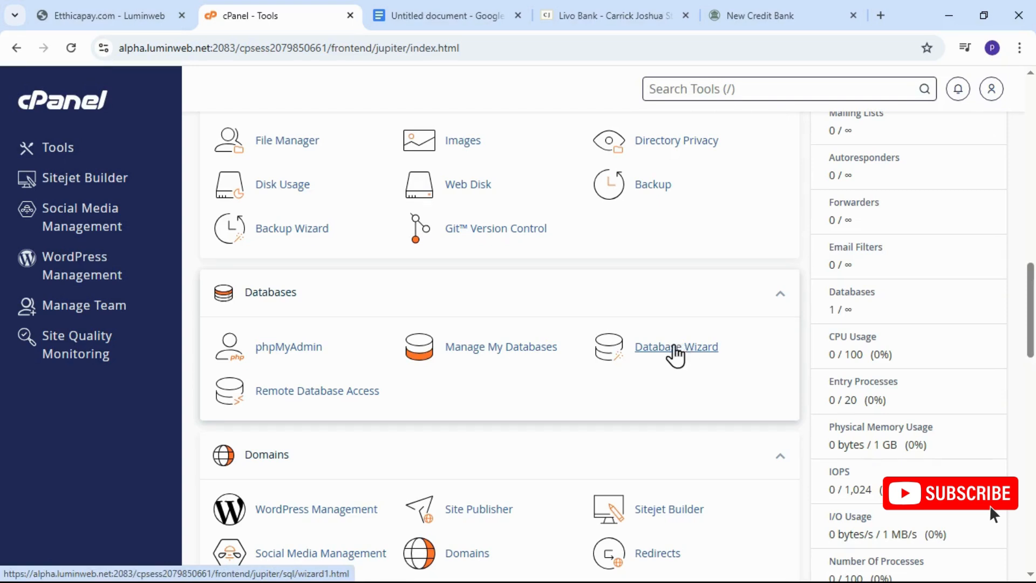
left_click(676, 354)
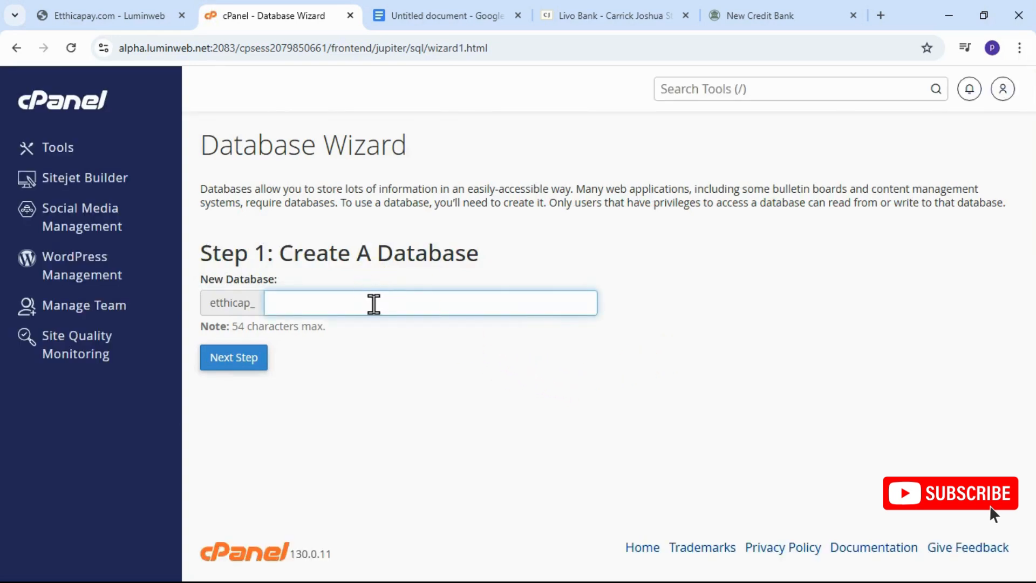
Create a new database with the name DB1 after the account prefix.
left_click(372, 303)
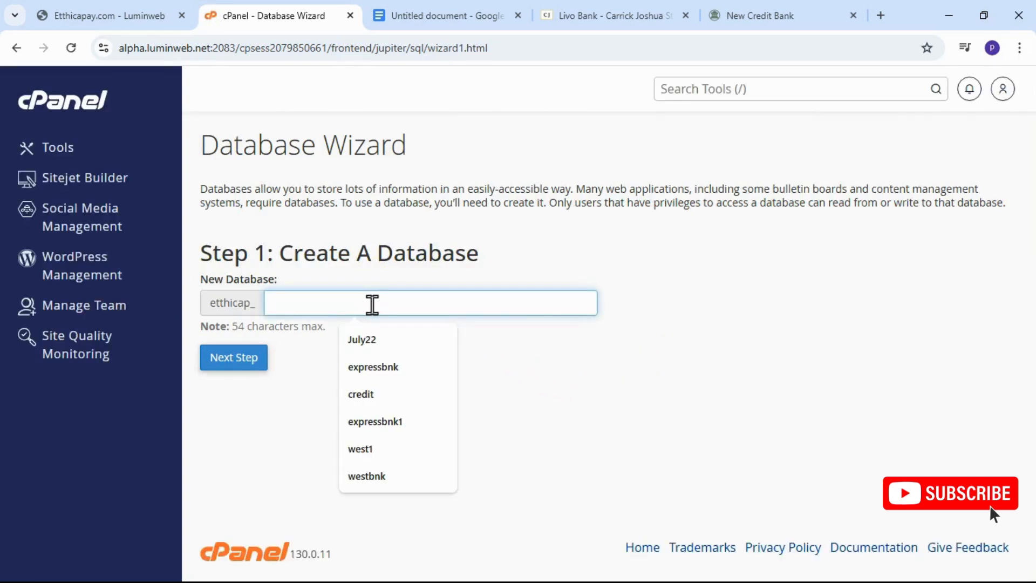
type("da")
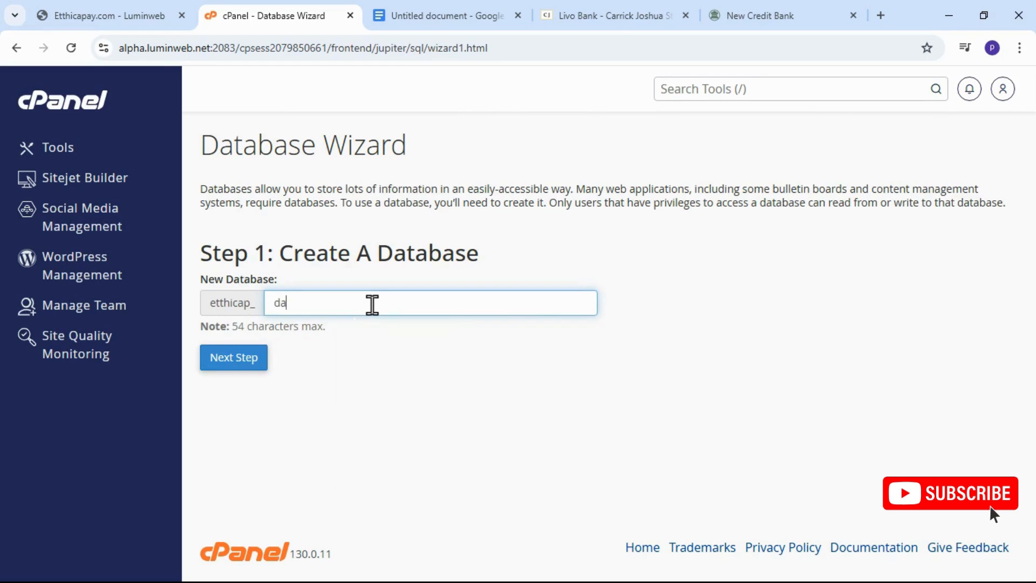
key("BackSpace")
key("BackSpace")
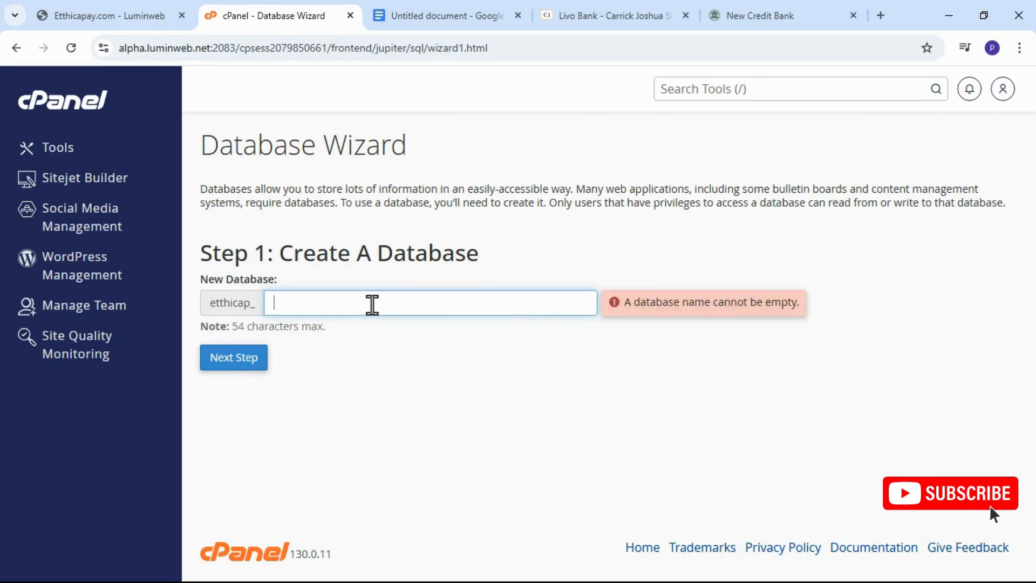
type("D")
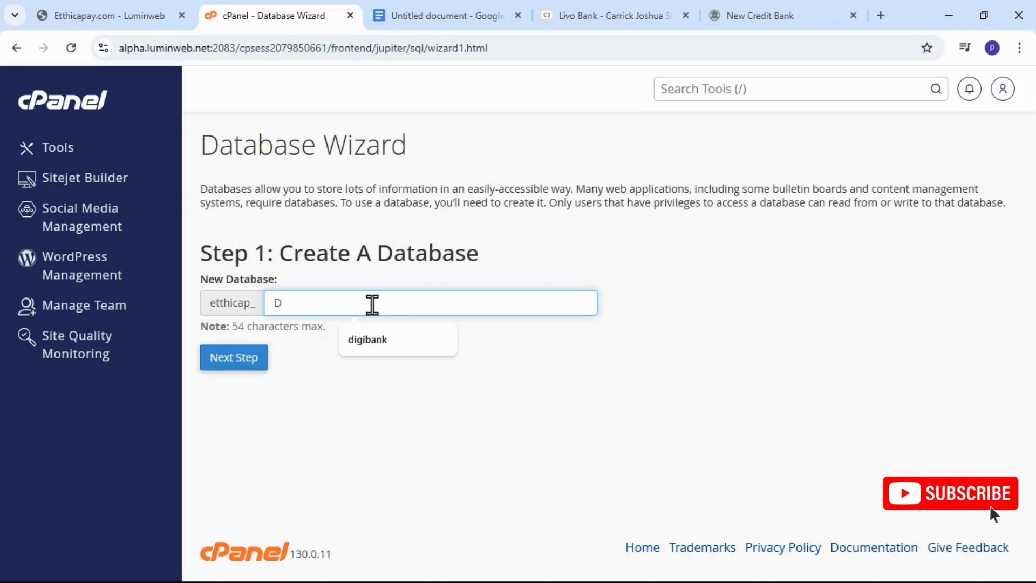
type("B1")
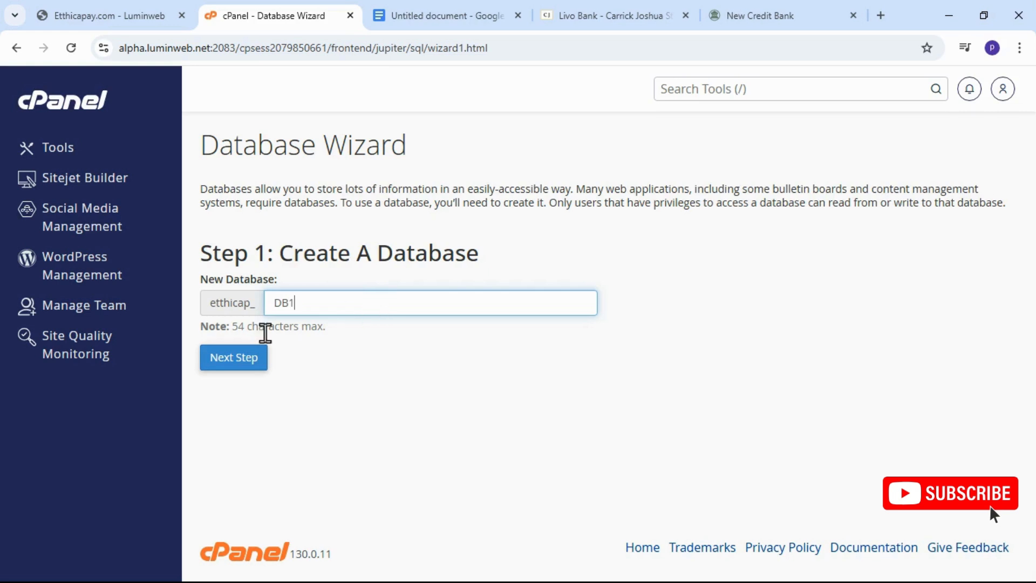
left_click(239, 366)
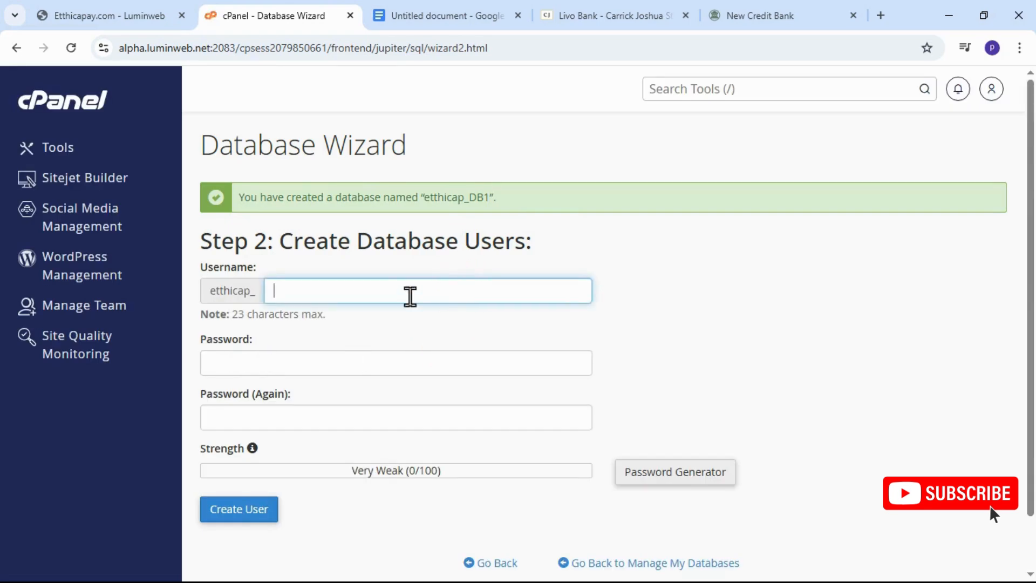
Enter DBuser as the username of the new database user.
left_click(409, 292)
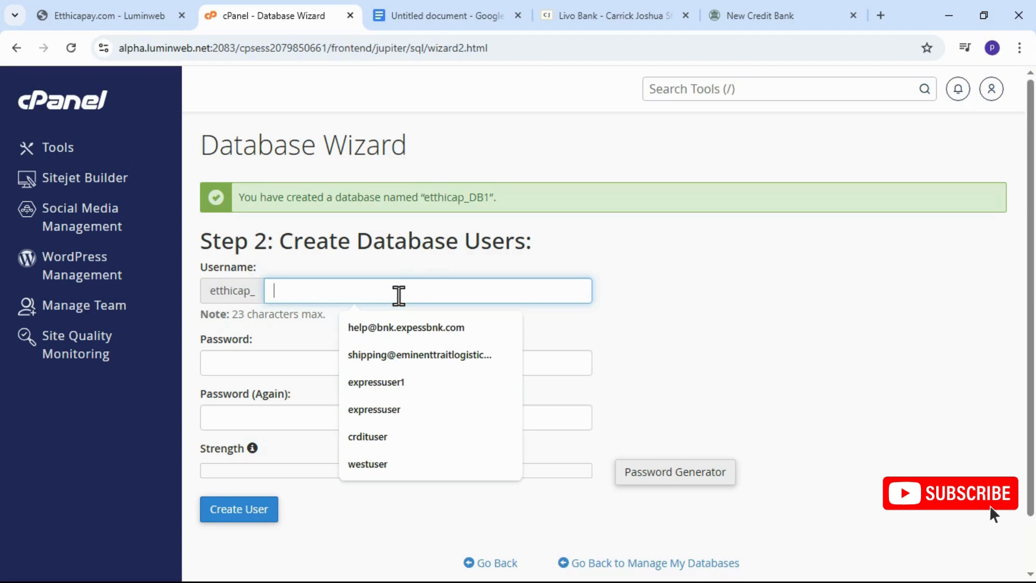
type("D")
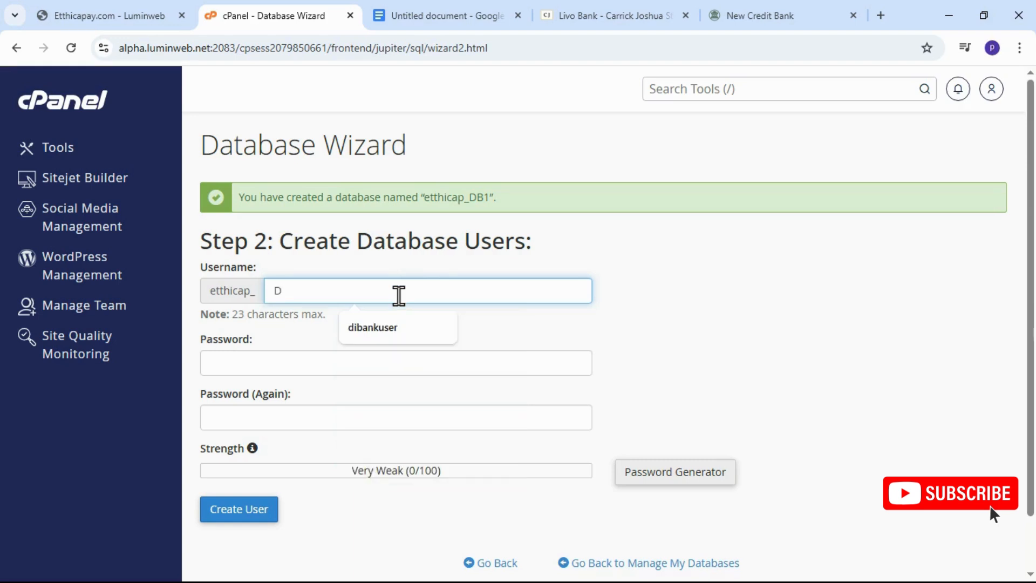
type("Buser")
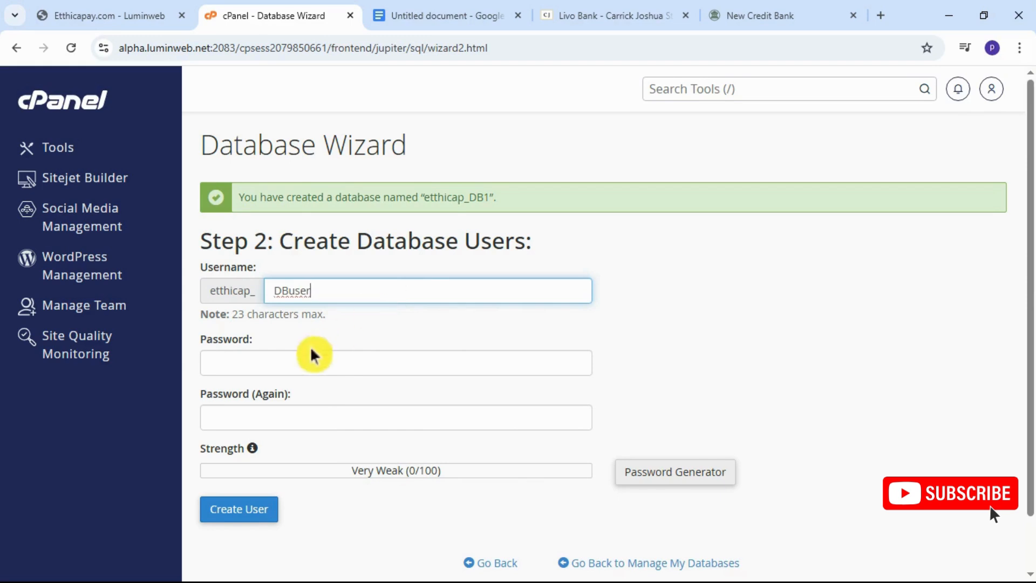
Generate and copy a password for the database user, apply it to both password fields, and create the user.
left_click(283, 362)
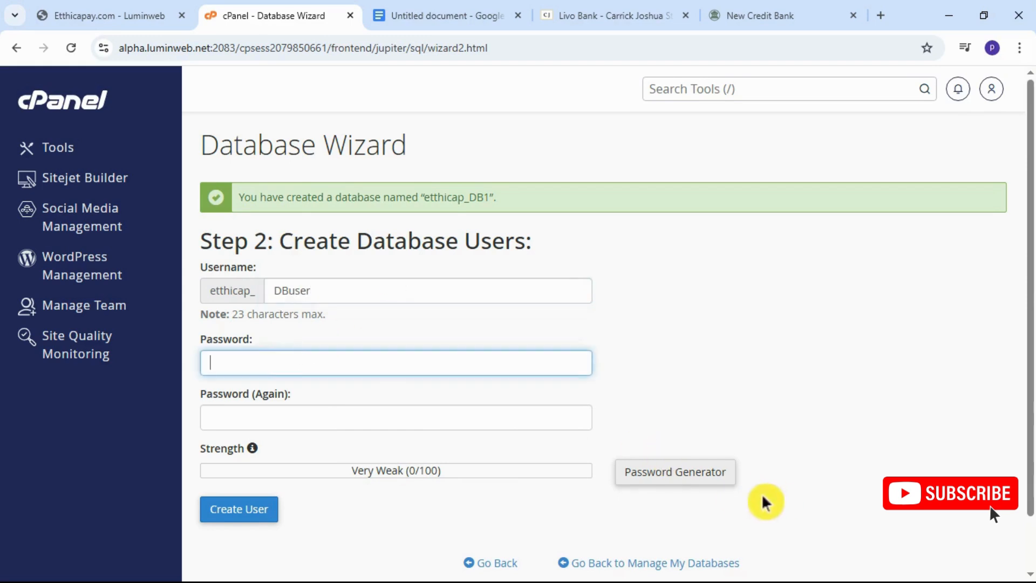
left_click(669, 472)
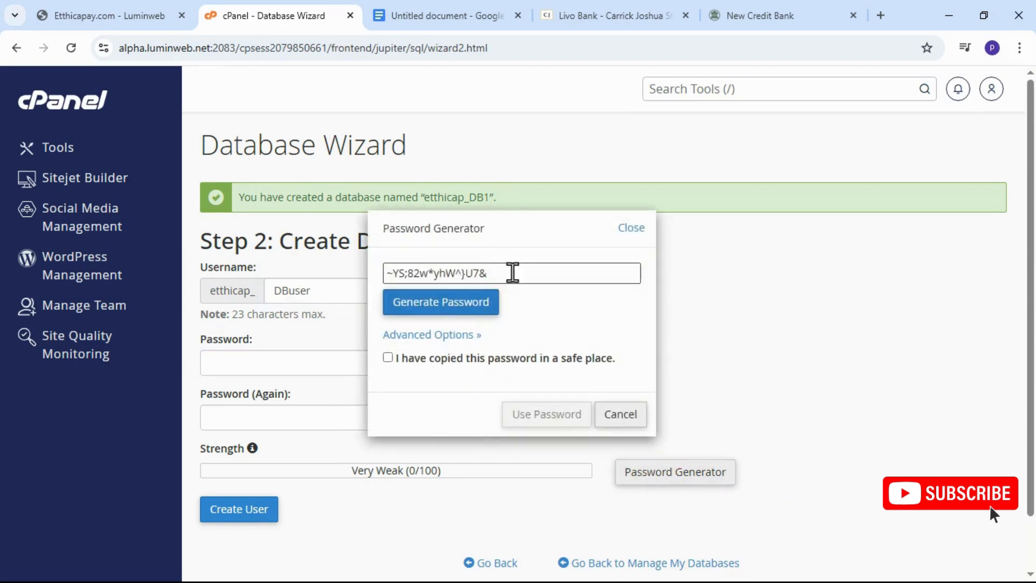
left_click_drag(512, 272, 363, 277)
right_click(432, 274)
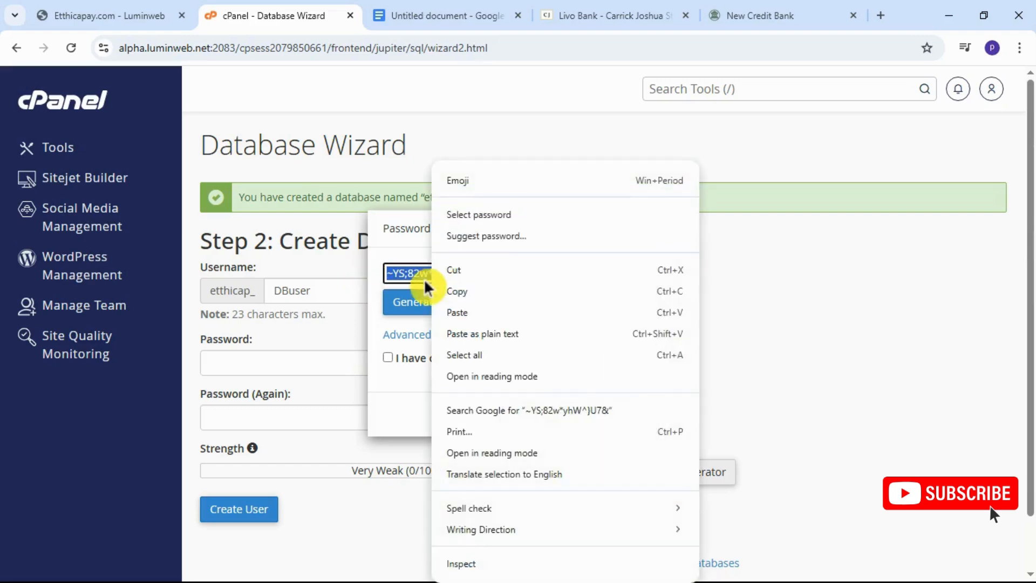
left_click(492, 296)
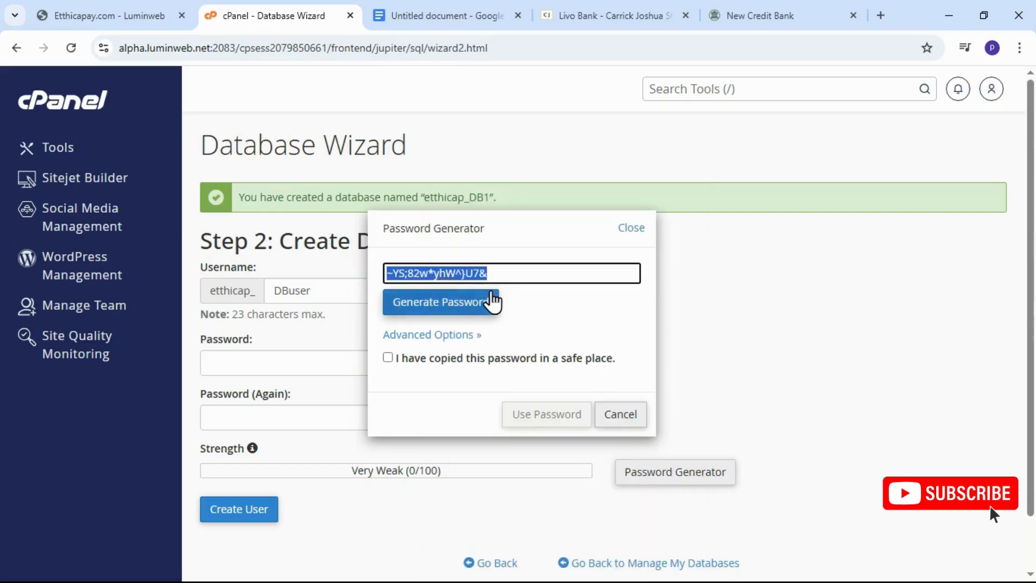
left_click(388, 359)
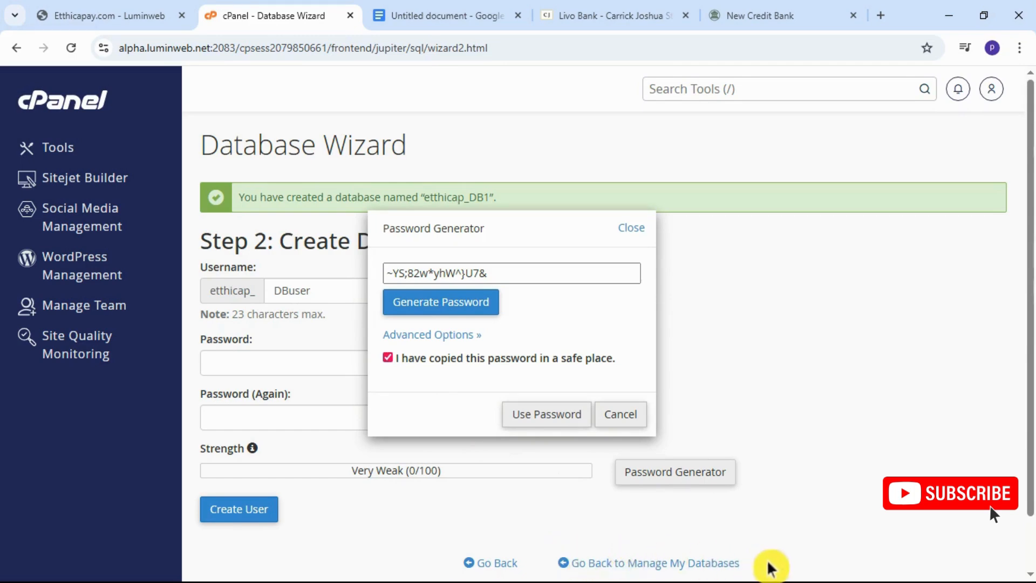
left_click(517, 414)
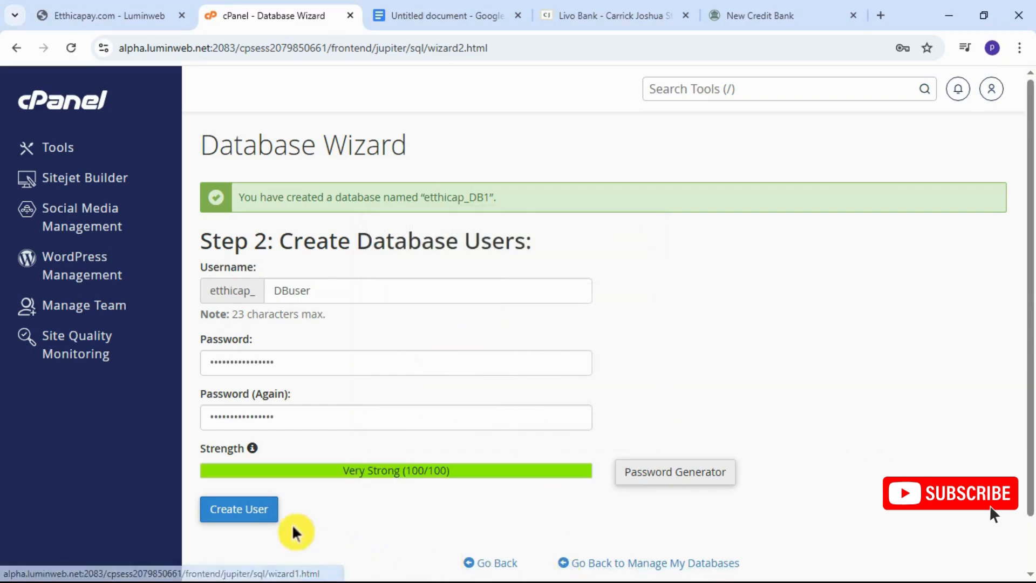
left_click(243, 507)
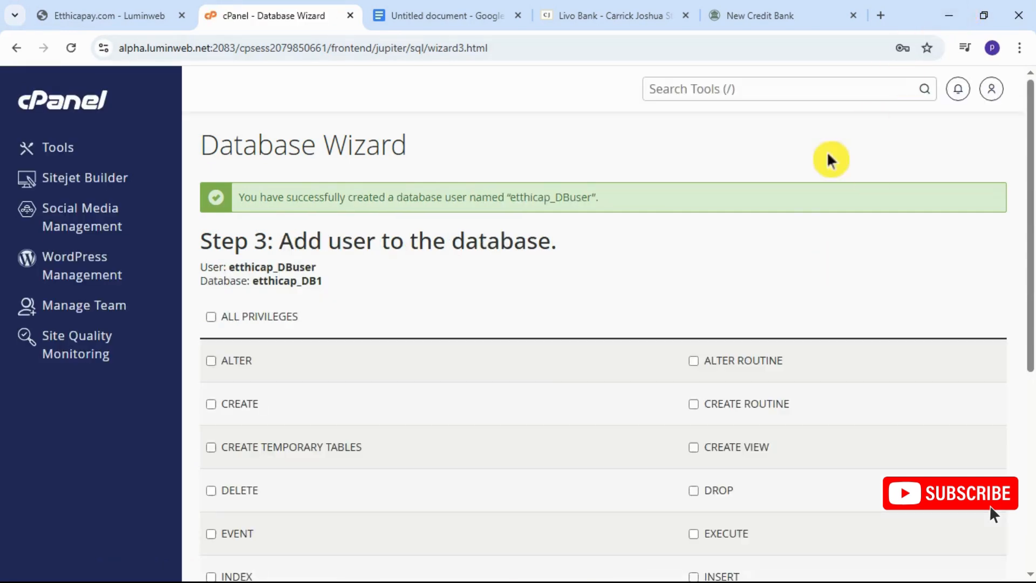
Switch to Notepad, record the copied database password after the label "dB password:", and minimize the note.
left_click(950, 15)
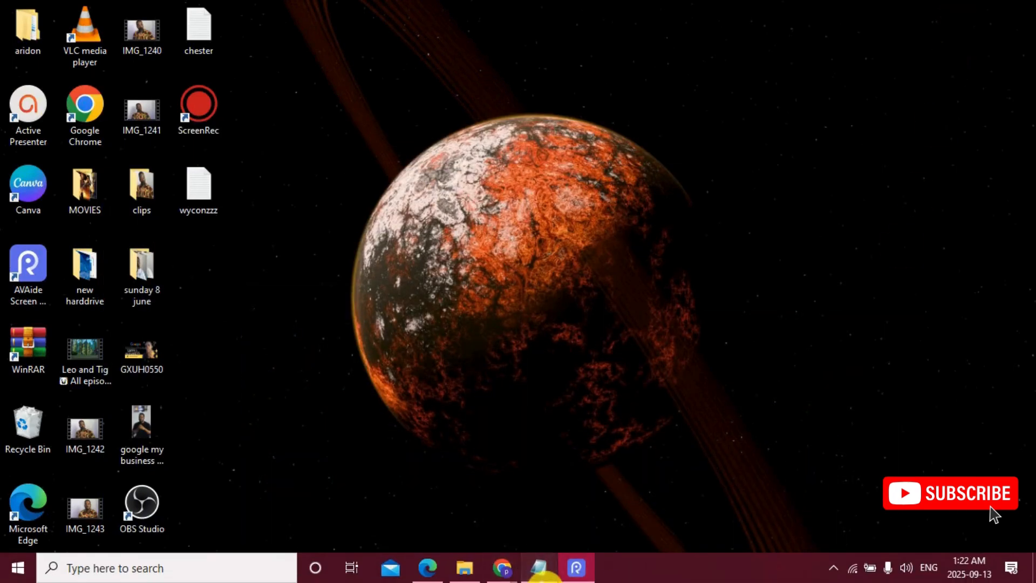
left_click(542, 578)
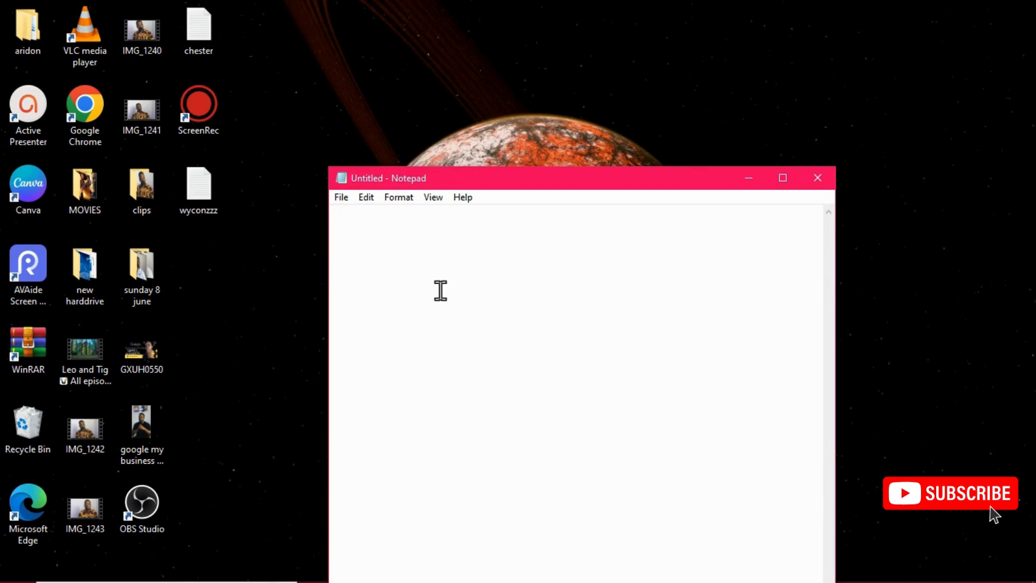
type("d")
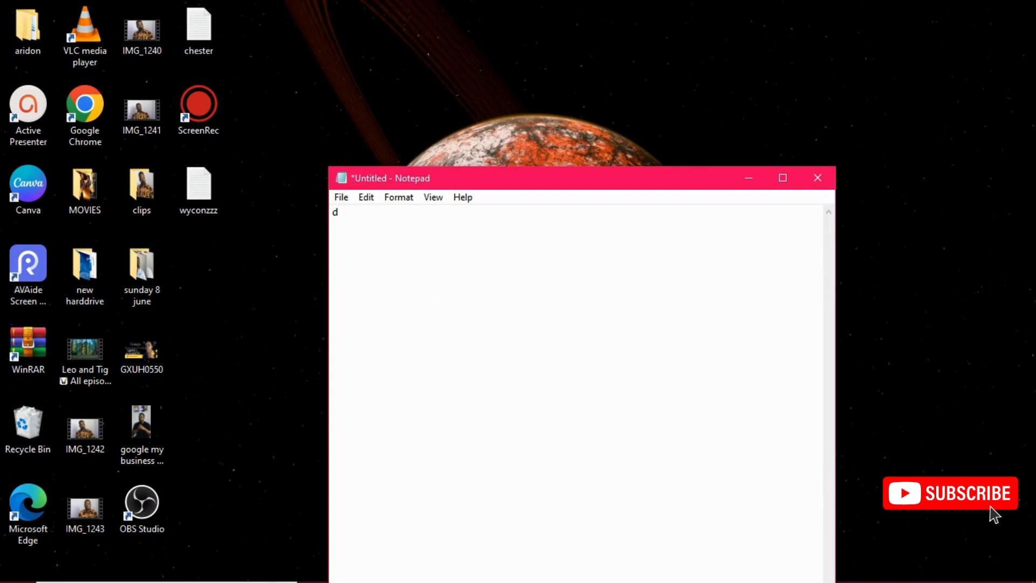
type("assword:")
key("ctrl+v")
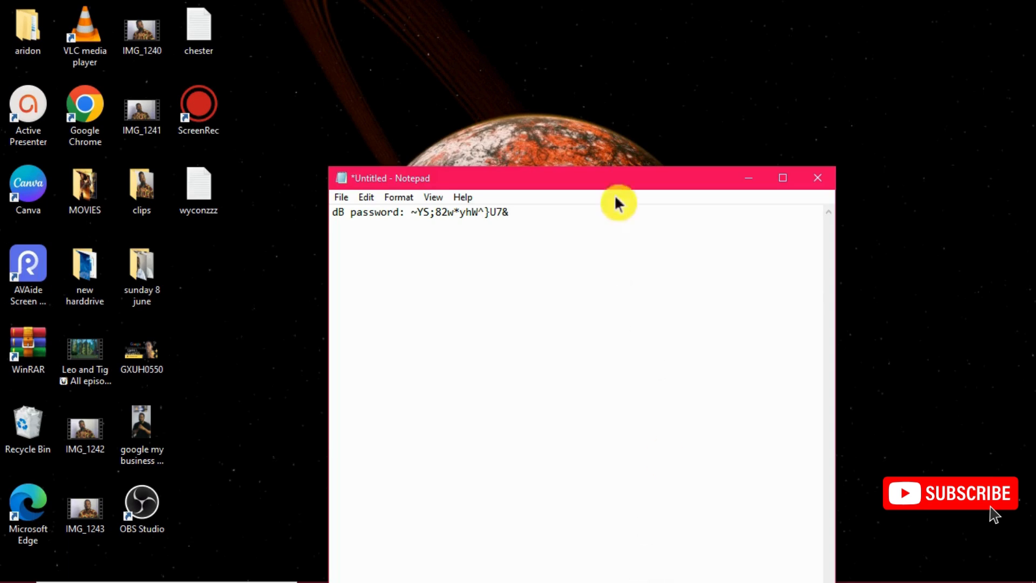
left_click(746, 186)
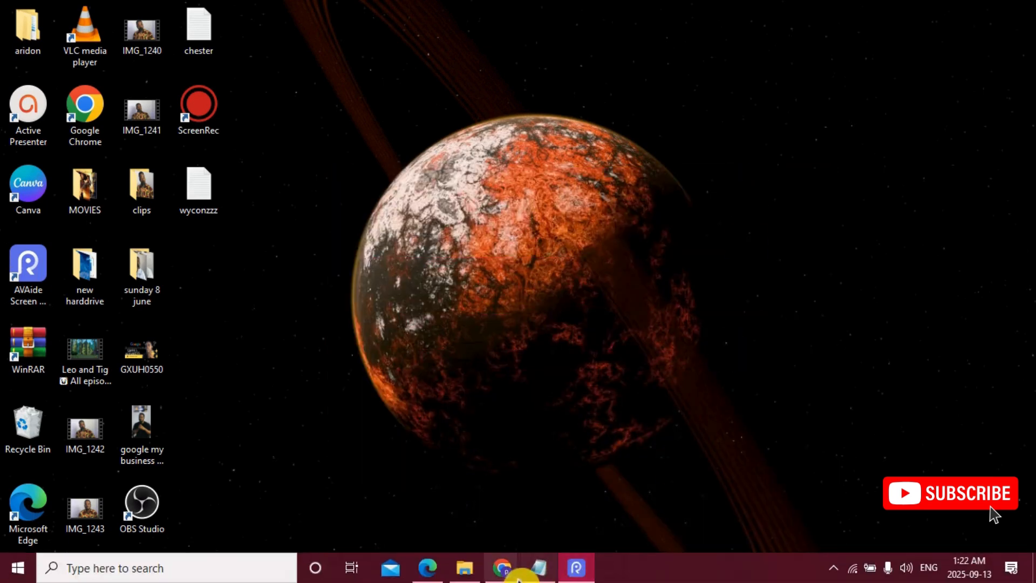
Return to the Database Wizard in Google Chrome and add the user to the database with ALL PRIVILEGES.
mouse_move(510, 571)
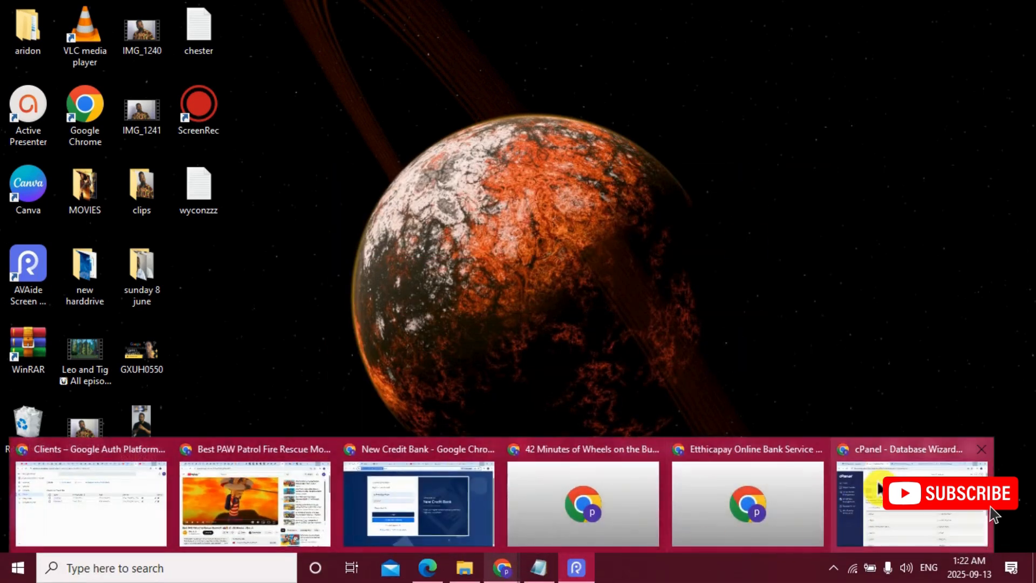
left_click(879, 488)
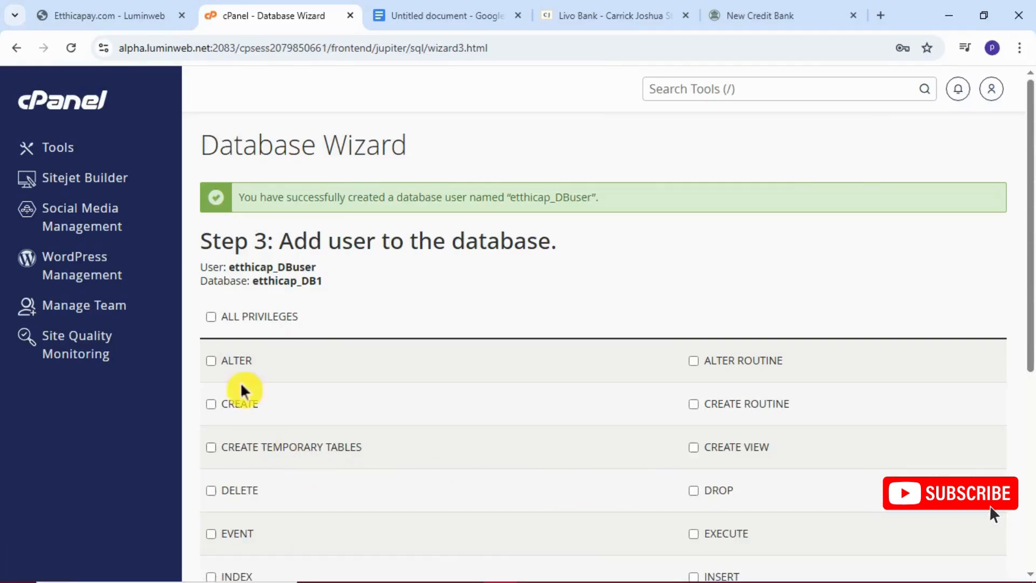
left_click(212, 319)
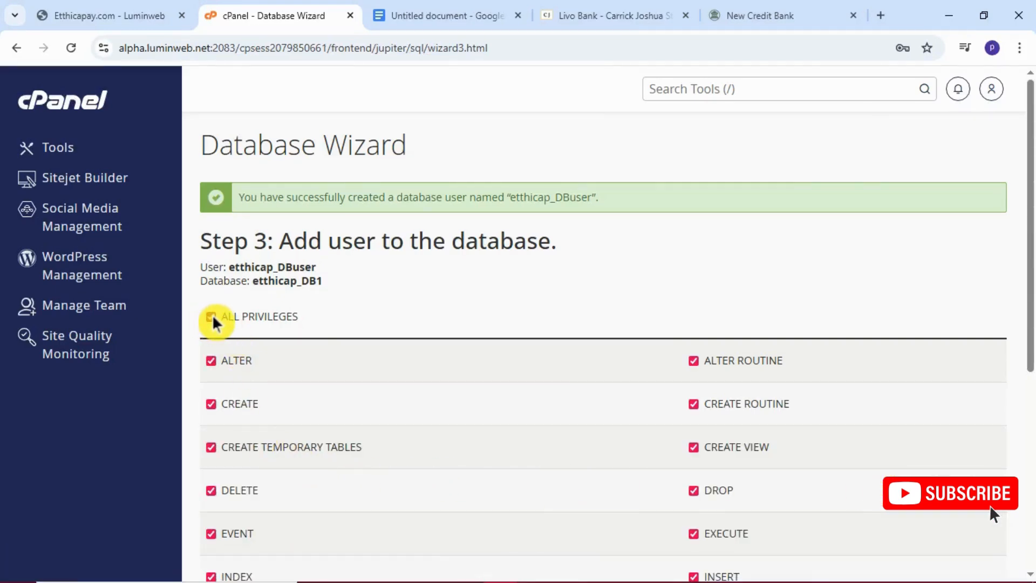
scroll(440, 413, "down", 5)
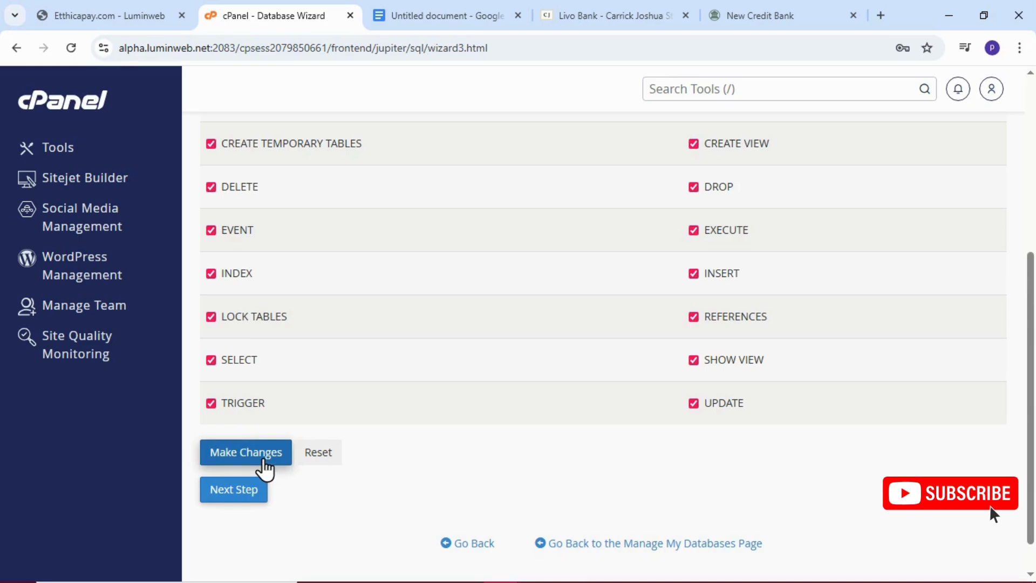
left_click(250, 501)
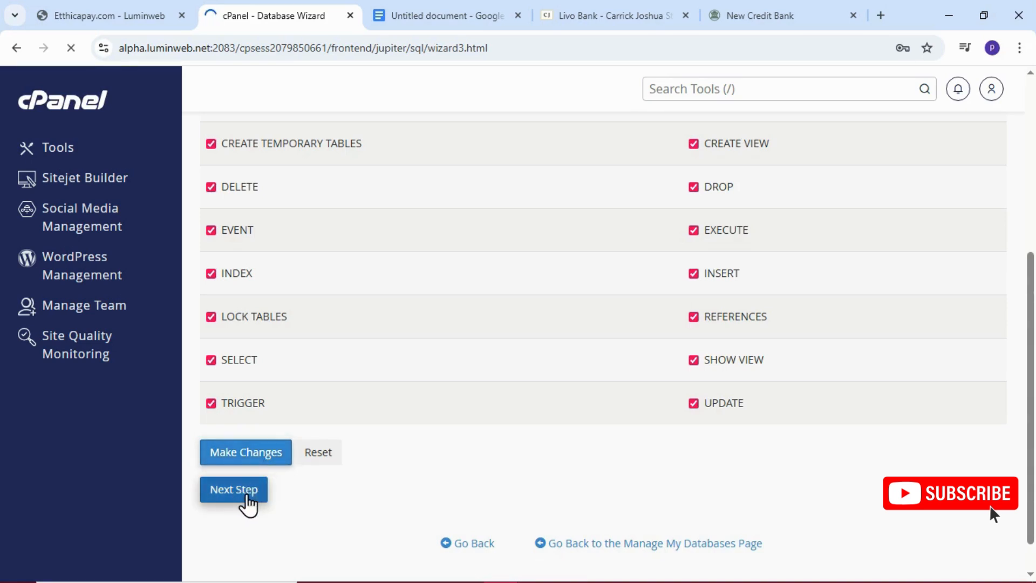
left_click(247, 496)
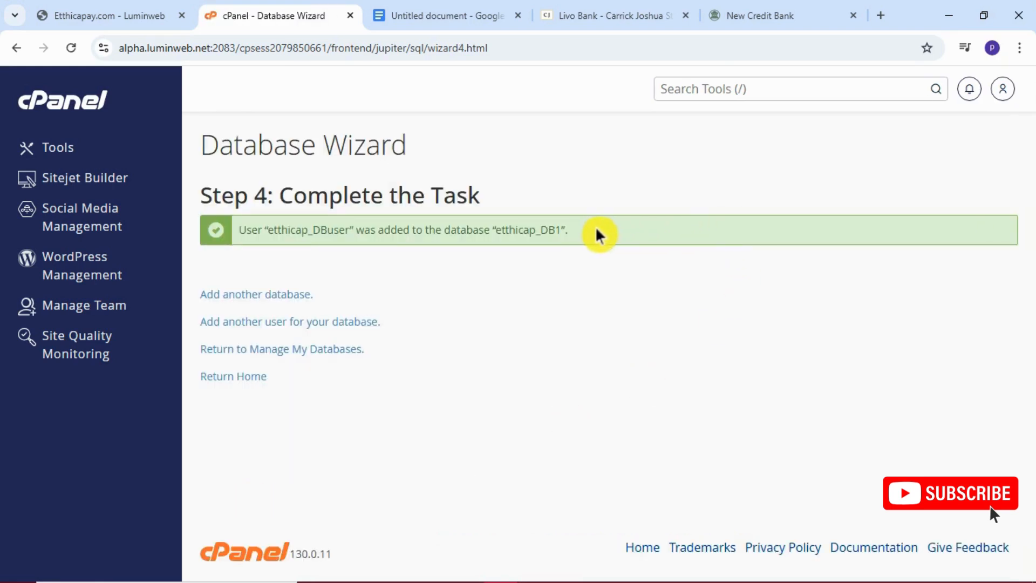
Copy the Database Wizard's completion message and paste it on a new line below the database password in the Notepad note.
left_click_drag(597, 233, 224, 233)
right_click(293, 231)
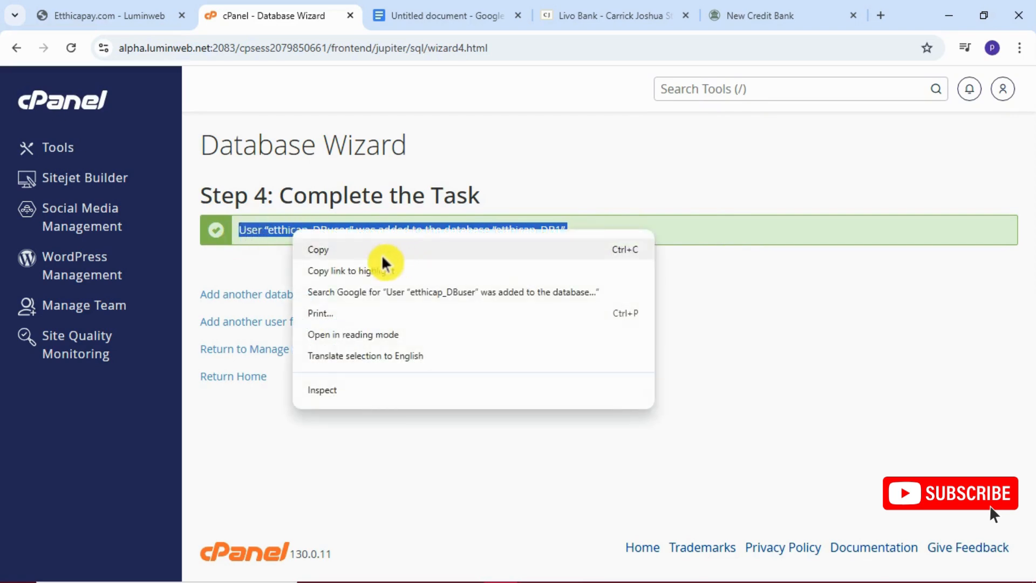
left_click(378, 254)
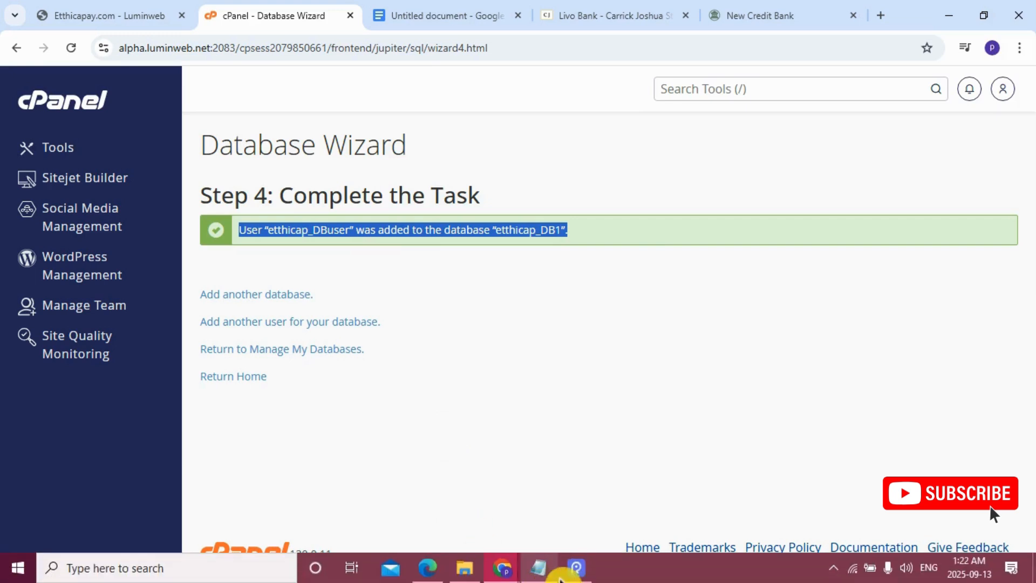
left_click(538, 568)
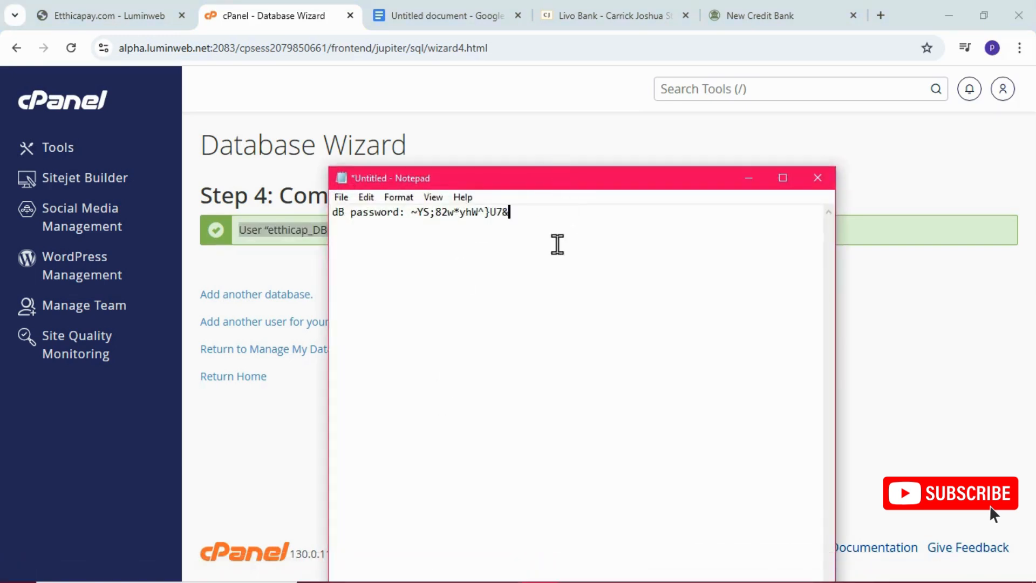
key("Return")
key("ctrl+v")
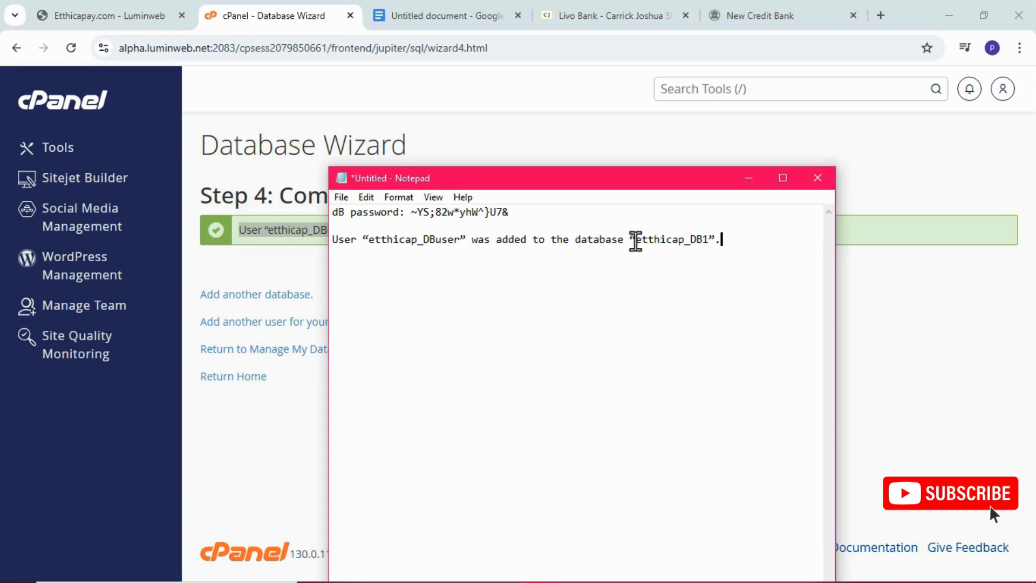
Remove "was added to the" from the pasted message and put the database part on its own line.
left_click_drag(633, 240, 471, 235)
left_click(472, 235)
key("Delete")
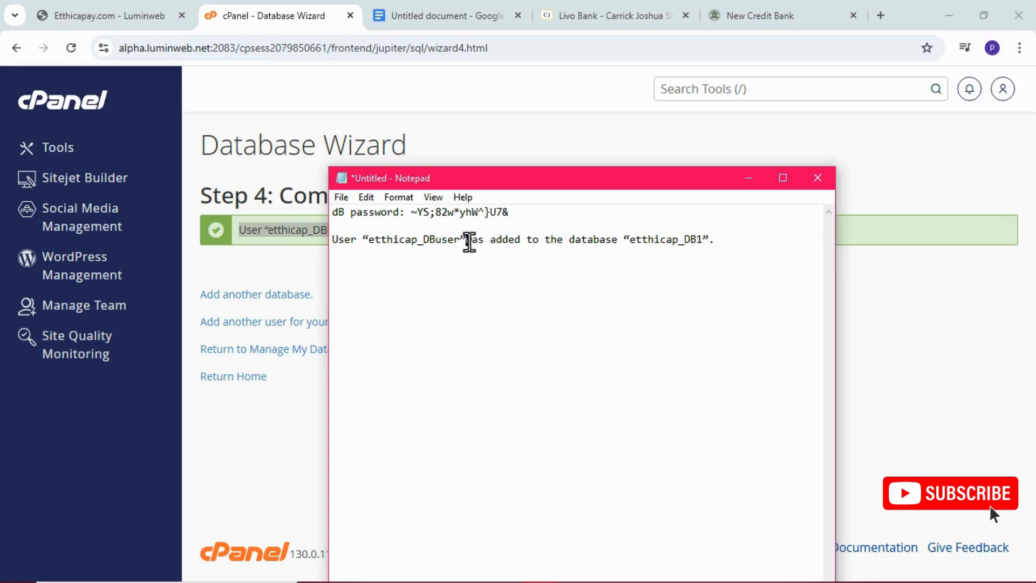
left_click_drag(471, 239, 563, 246)
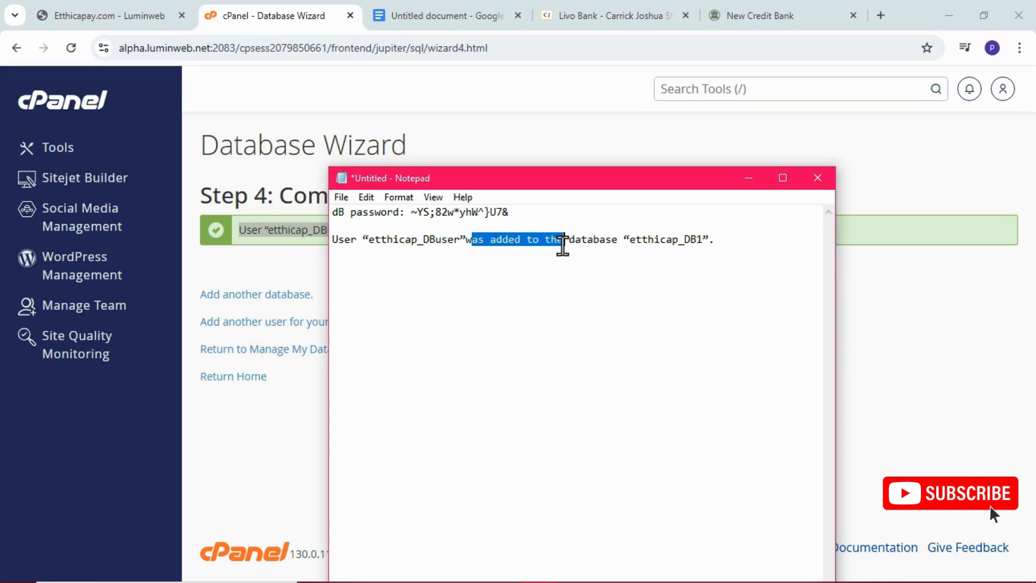
key("Delete")
key("BackSpace")
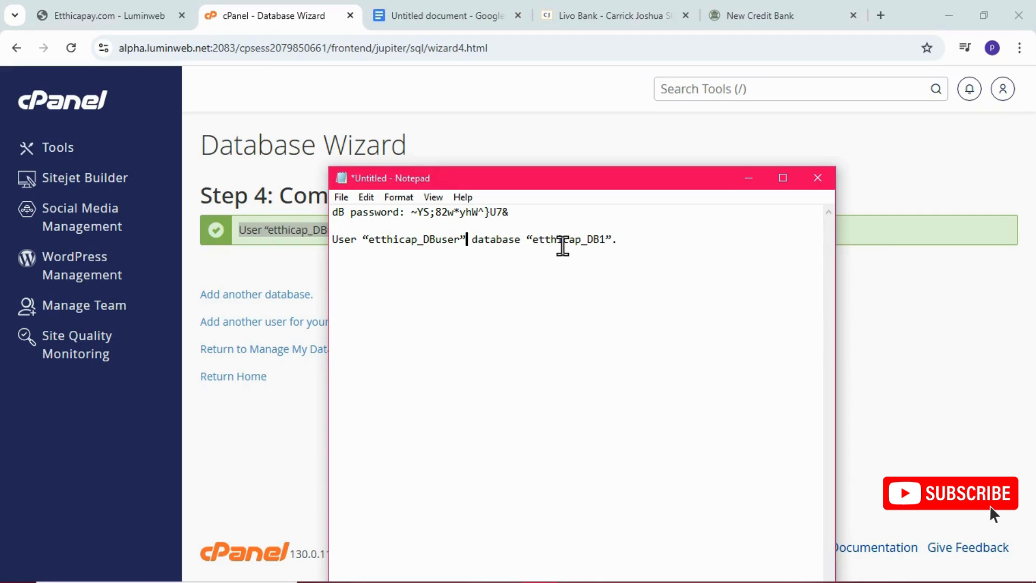
key("Return")
key("Delete")
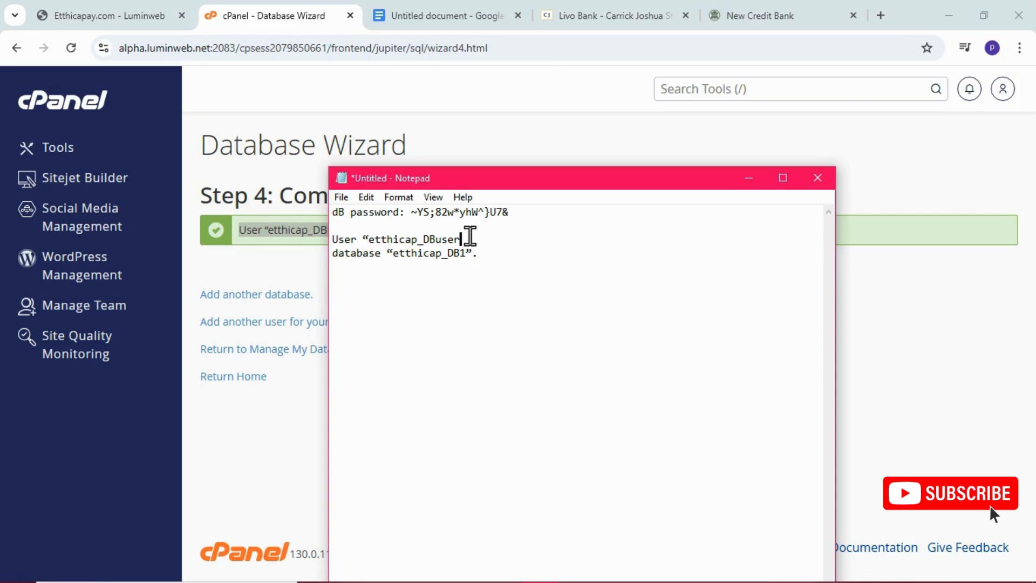
Clean the quotes and punctuation so the two lines read "User: etthicap_DBuser" and "database: etthicap_DB1".
key("Left")
key("Left")
key("Left")
key("Left")
key("Left")
key("Left")
key("Left")
key("Left")
key("Left")
key("Left")
key("Left")
key("Left")
key("Left")
key("Left")
key("Left")
key("BackSpace")
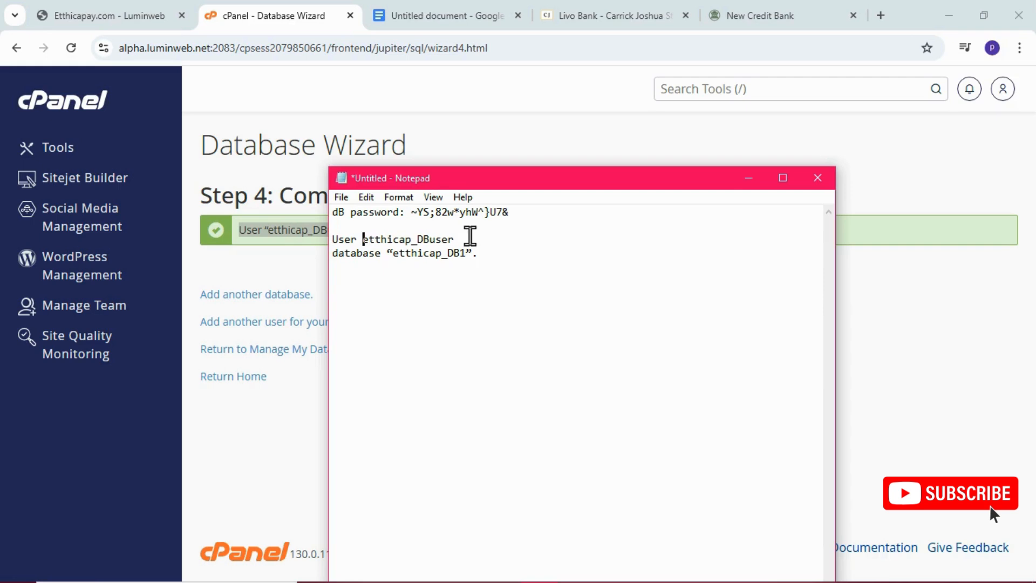
key("BackSpace")
type(":")
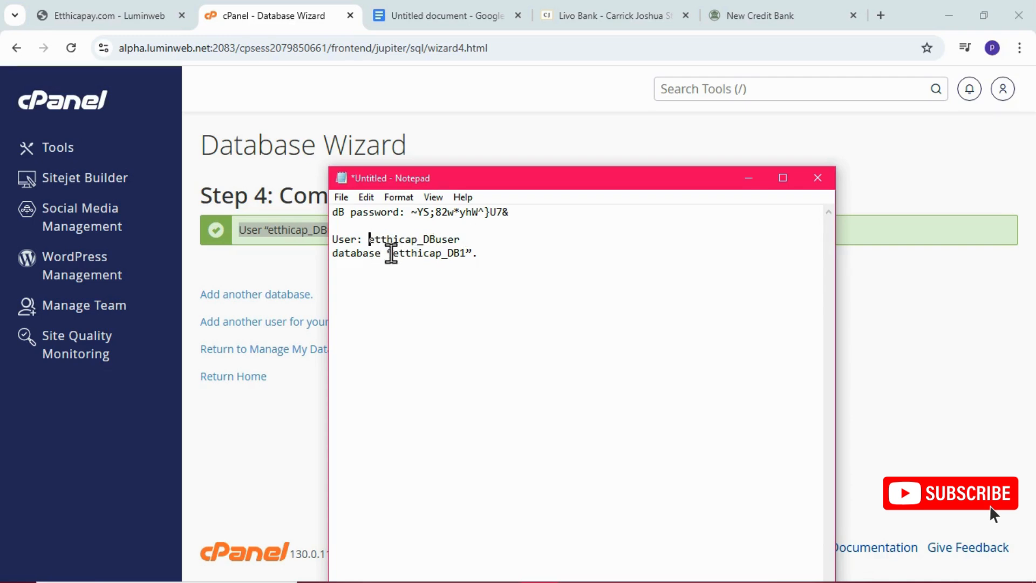
left_click(386, 254)
key("Left")
type(":")
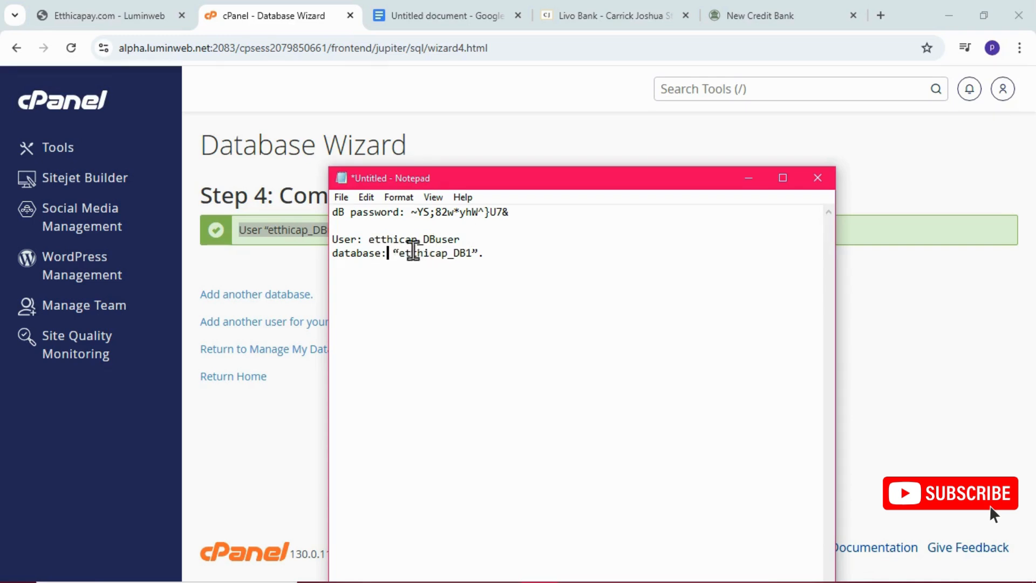
left_click(488, 254)
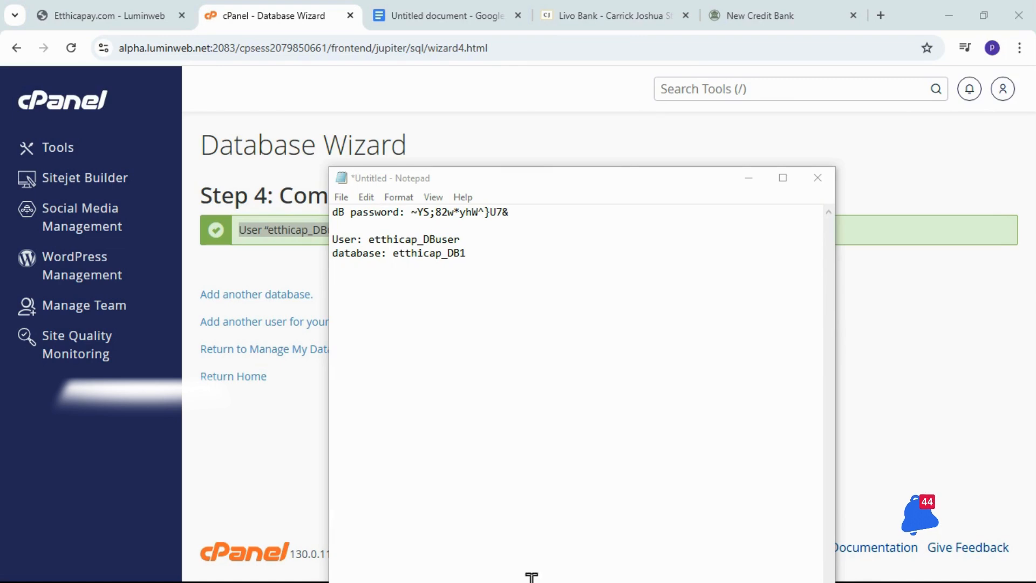
Switch to the Google Docs to-do list in Chrome and check off Create Database.
left_click(414, 12)
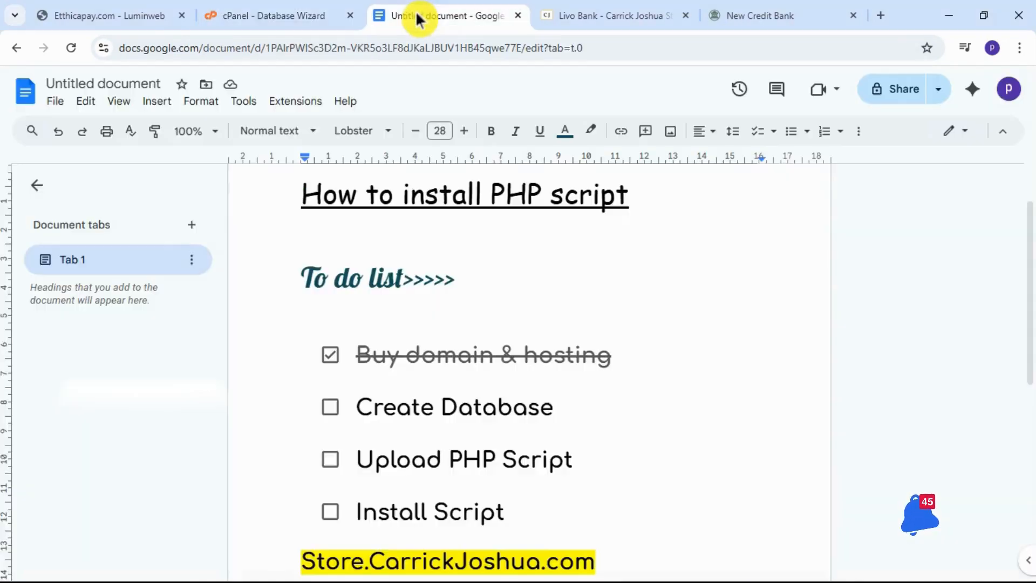
left_click(329, 408)
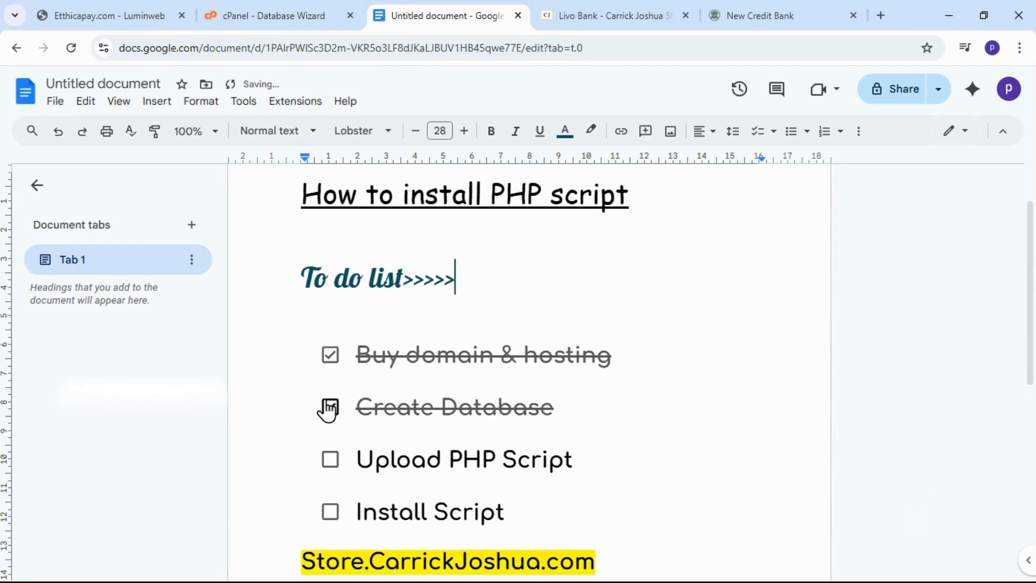
Return to cPanel, launch File Manager from the tools overview, and open the public_html/education.etthicapay.com folder.
left_click(336, 9)
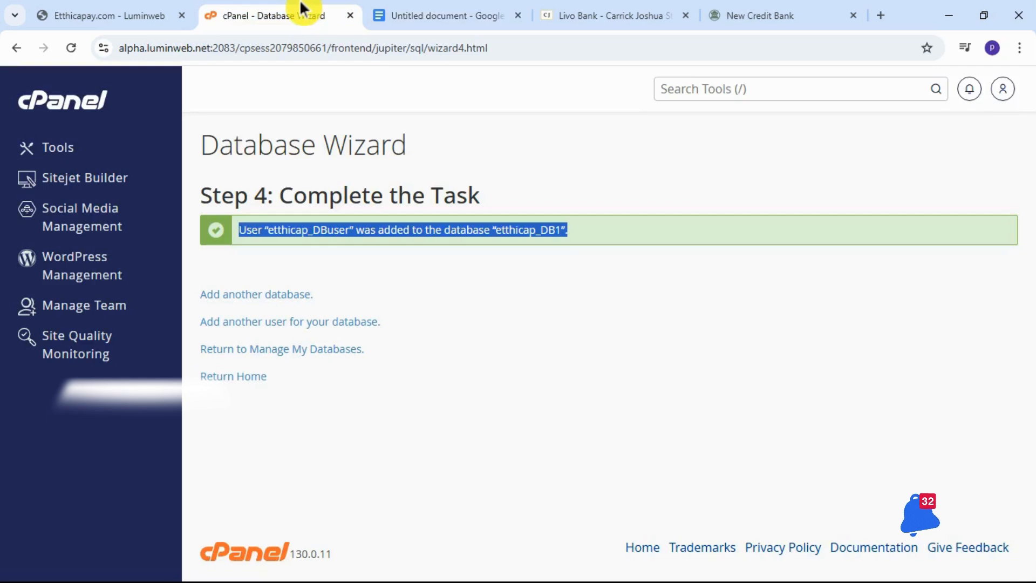
left_click(60, 154)
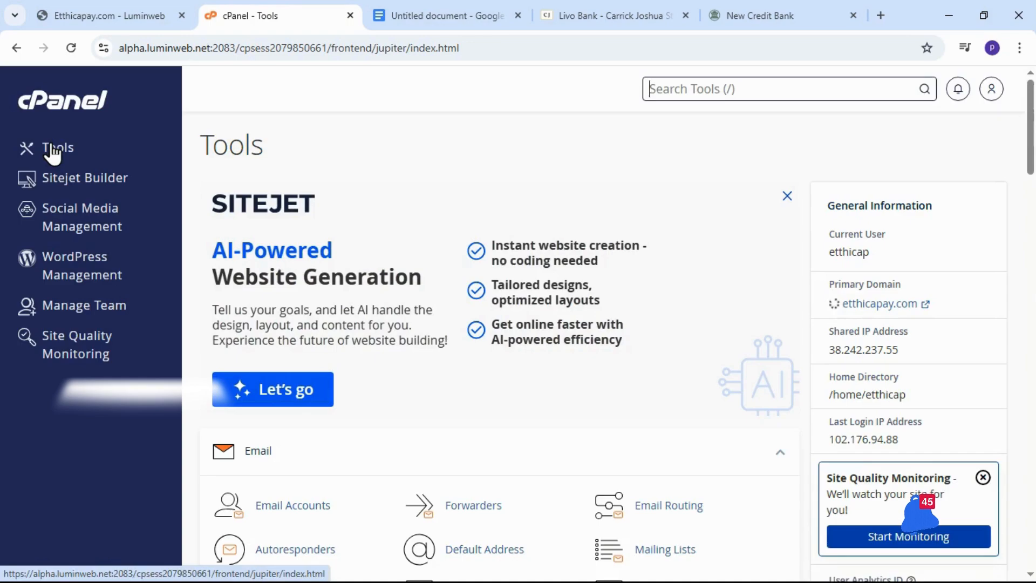
scroll(429, 286, "down", 10)
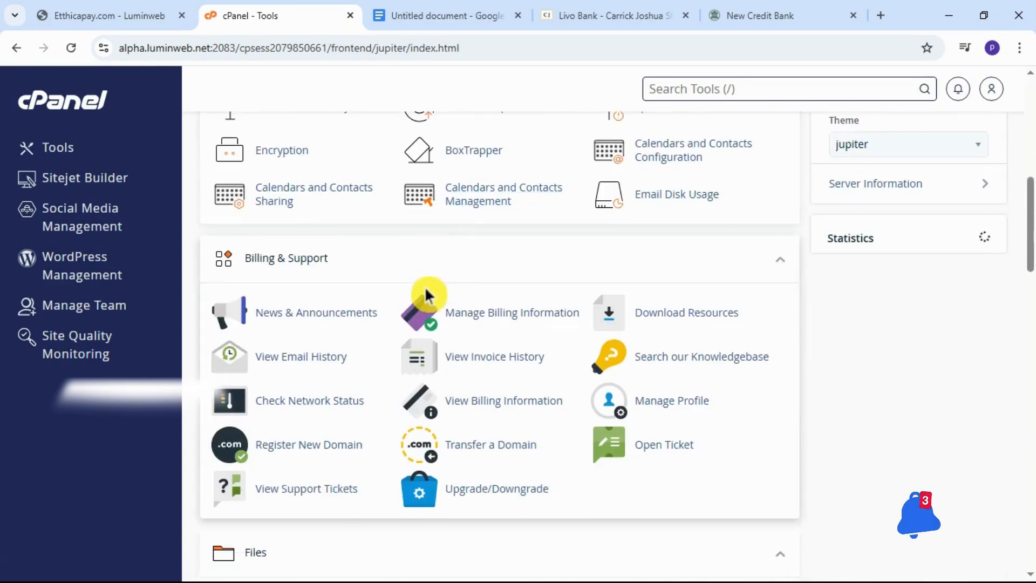
scroll(425, 286, "down", 10)
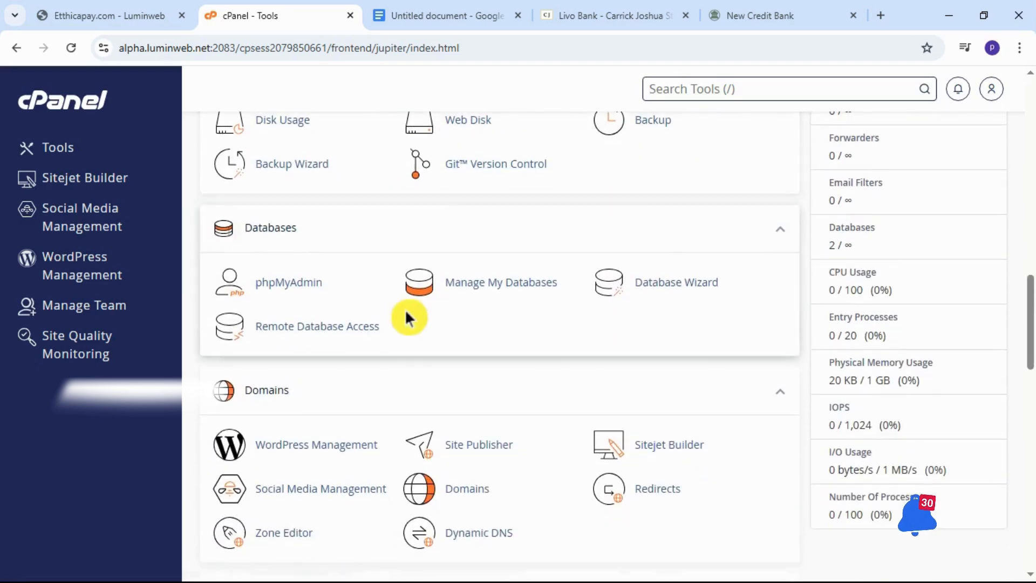
scroll(378, 311, "up", 5)
left_click(298, 310)
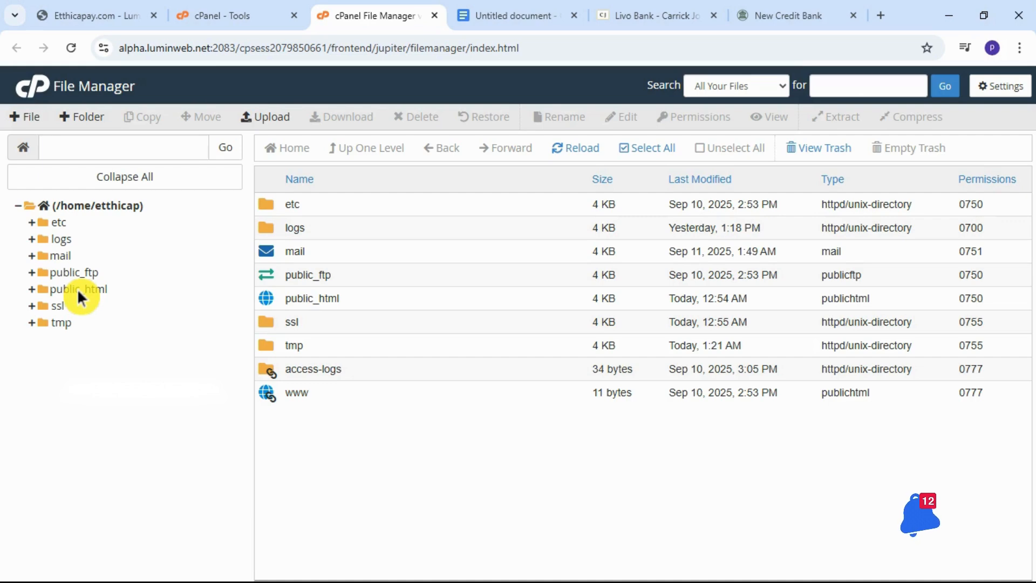
left_click(77, 288)
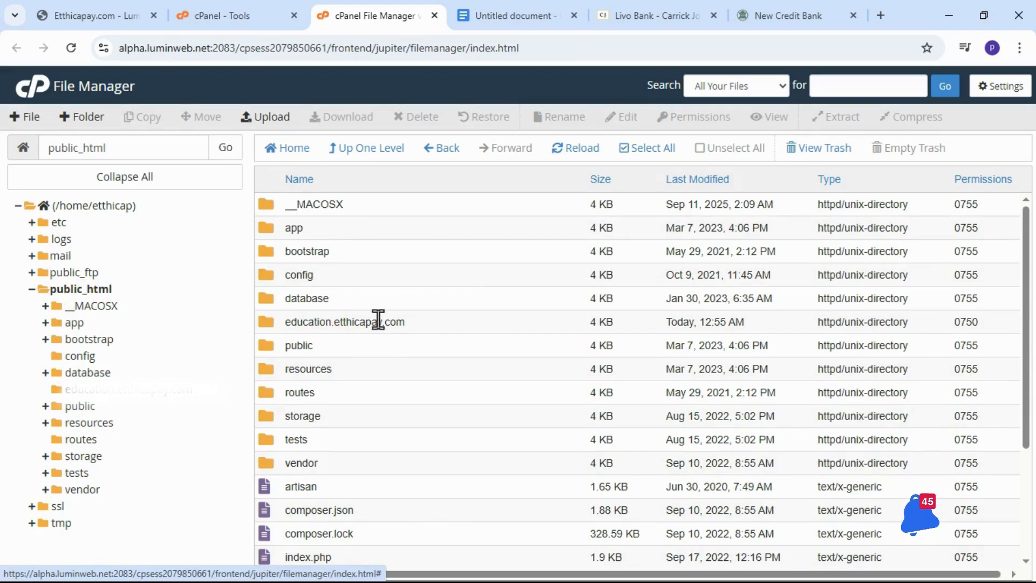
double_click(439, 326)
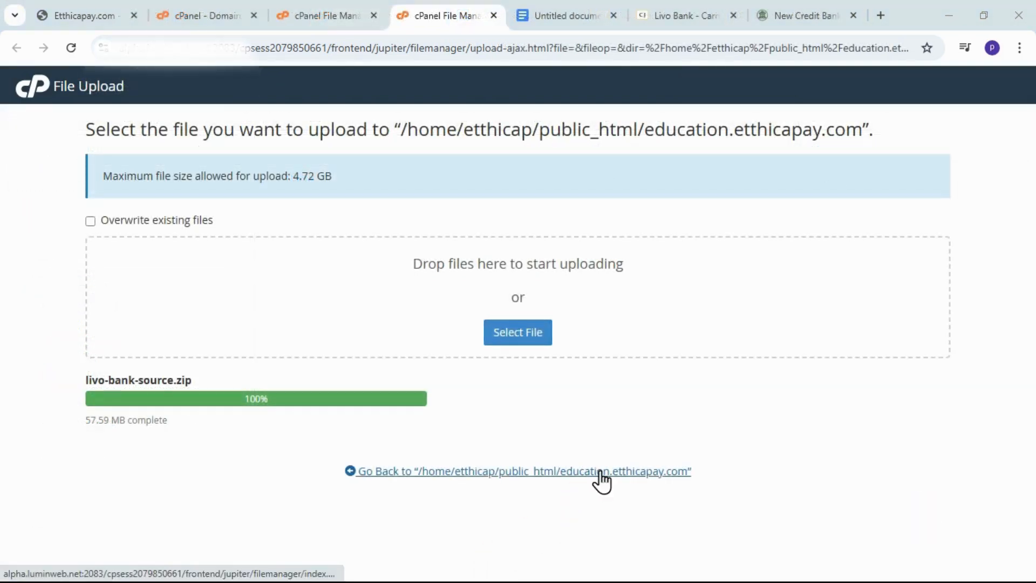
Go back from the upload page to the folder, extract livo-bank-source.zip into /public_html/education.etthicapay.com, and reload the file list.
left_click(600, 475)
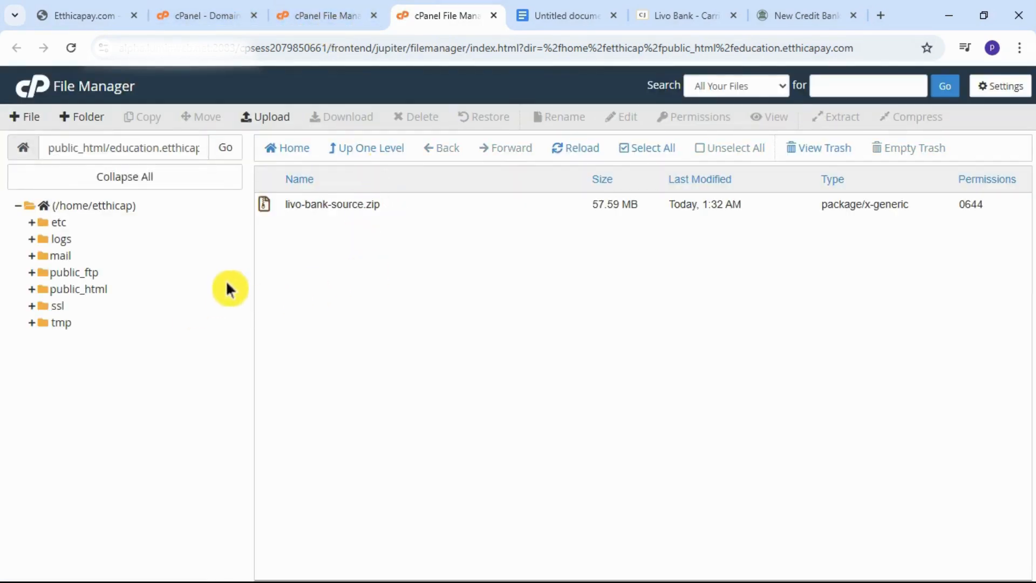
left_click(399, 211)
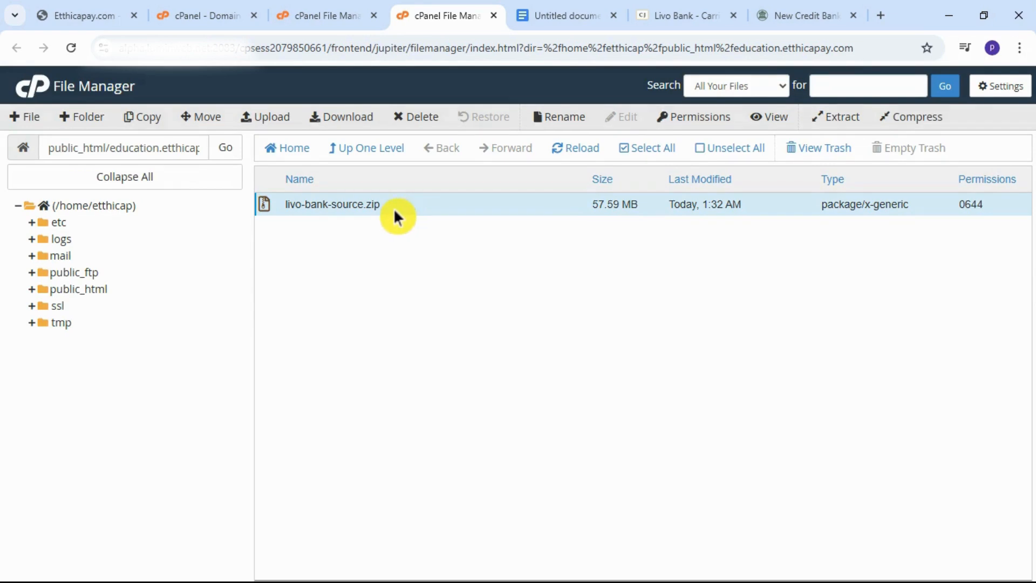
right_click(393, 208)
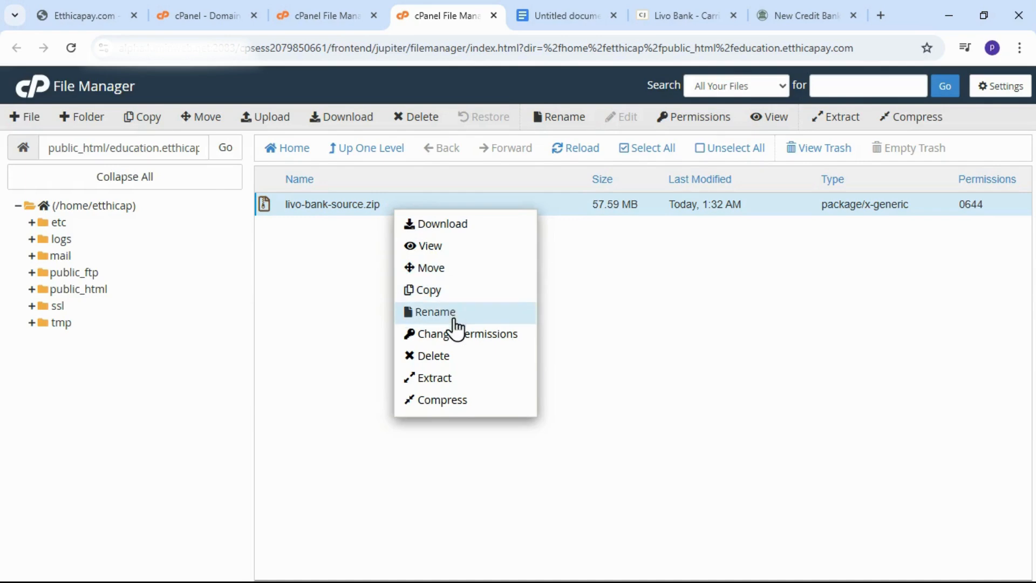
left_click(436, 378)
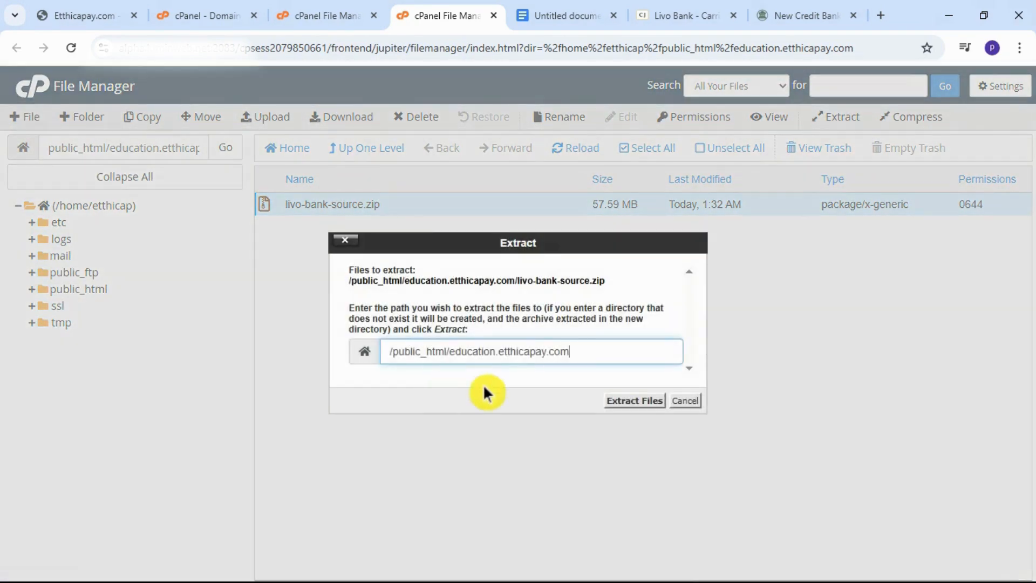
left_click(637, 402)
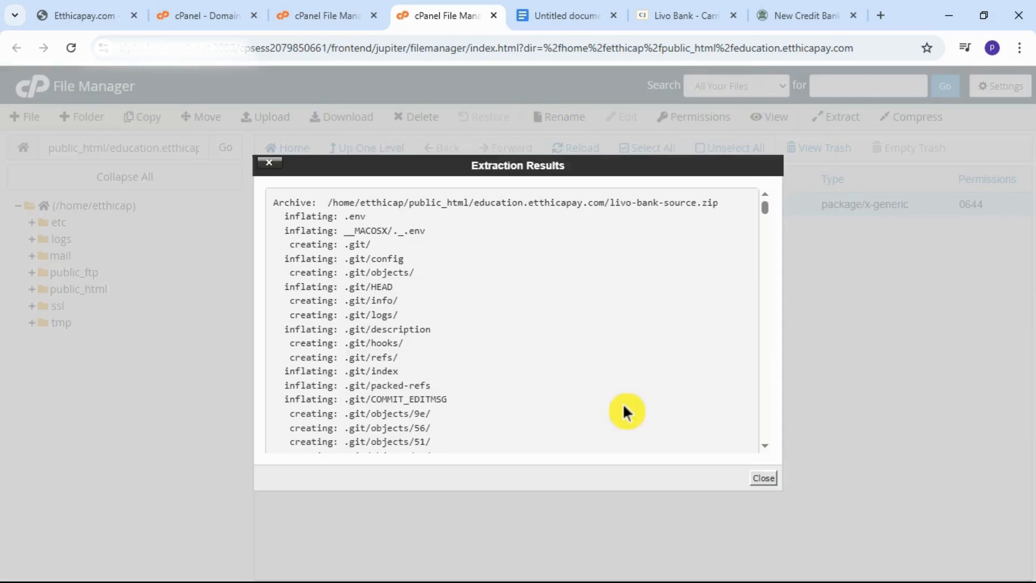
left_click(763, 478)
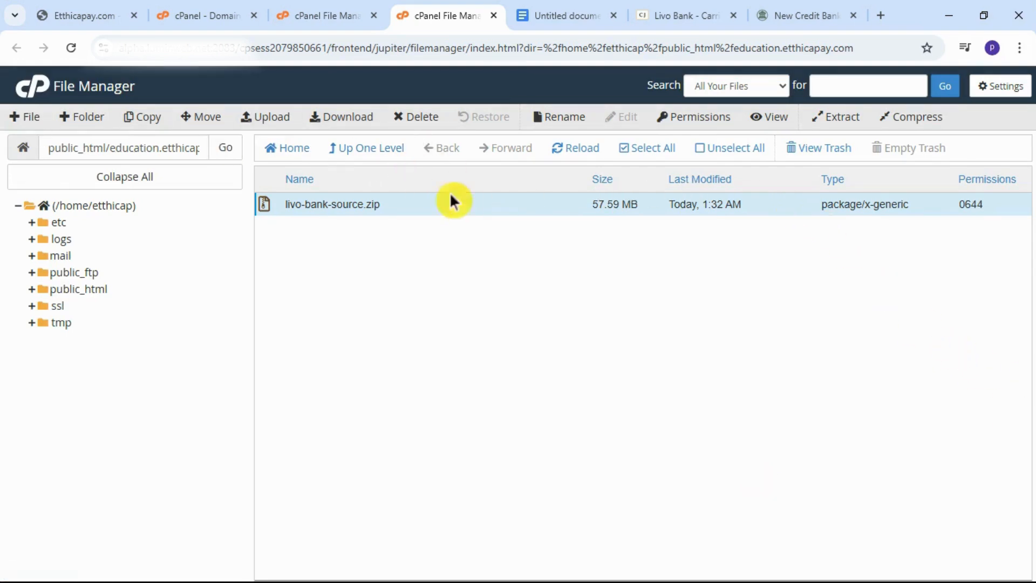
left_click(576, 153)
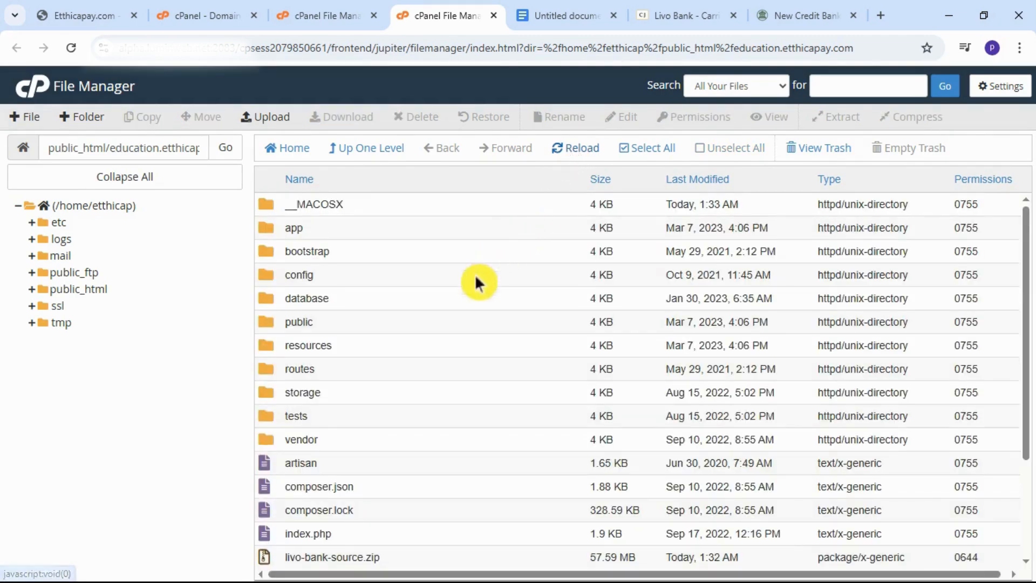
Move livo-bank-source.zip to the trash and look through the extracted files.
scroll(474, 281, "down", 3)
left_click(392, 425)
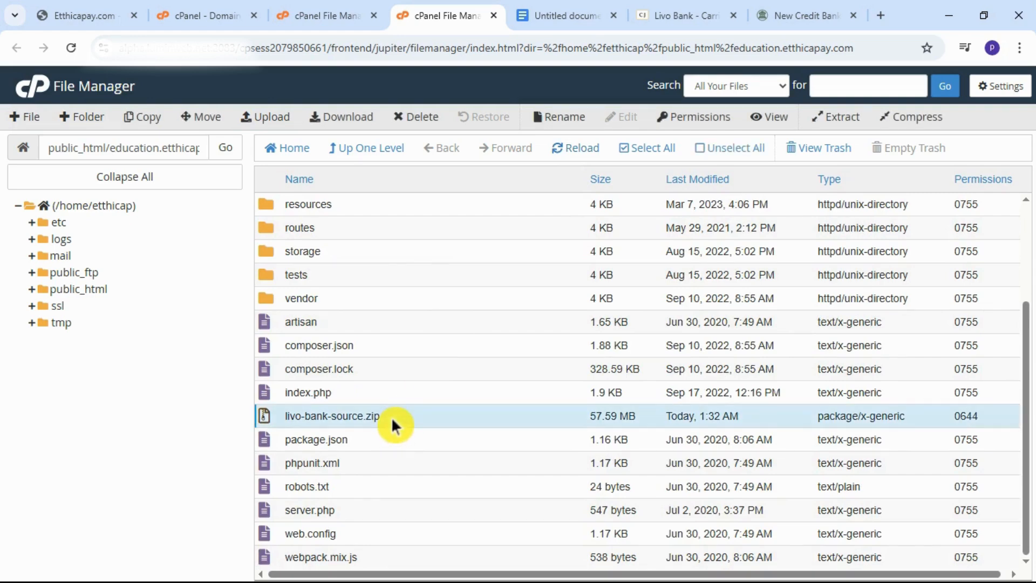
key("Delete")
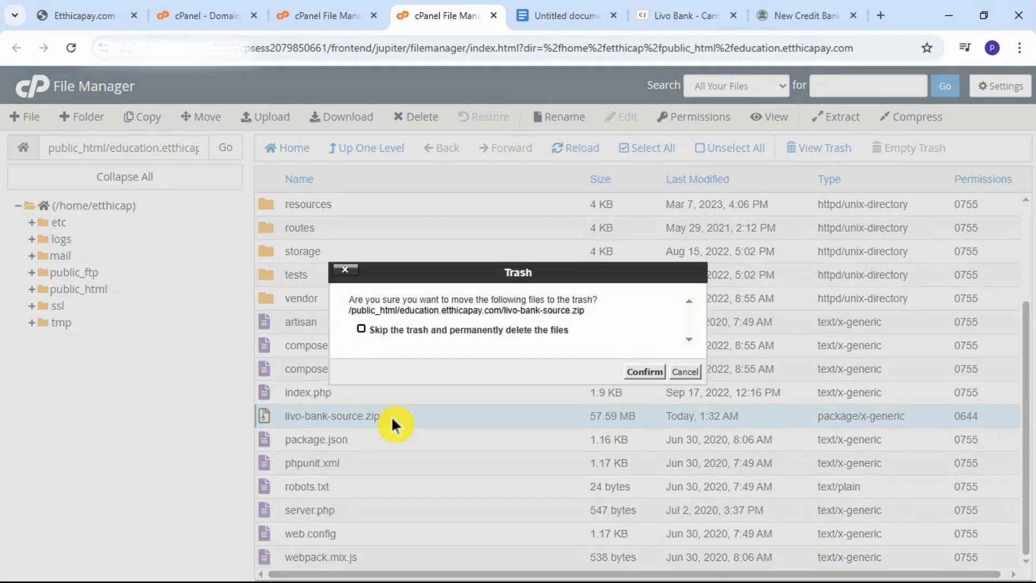
key("Return")
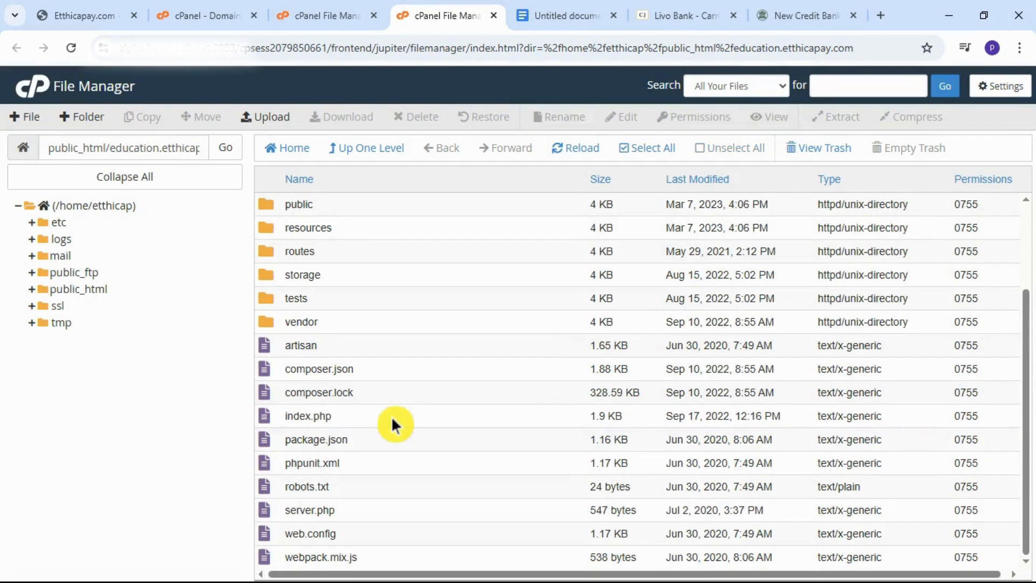
scroll(391, 416, "up", 2)
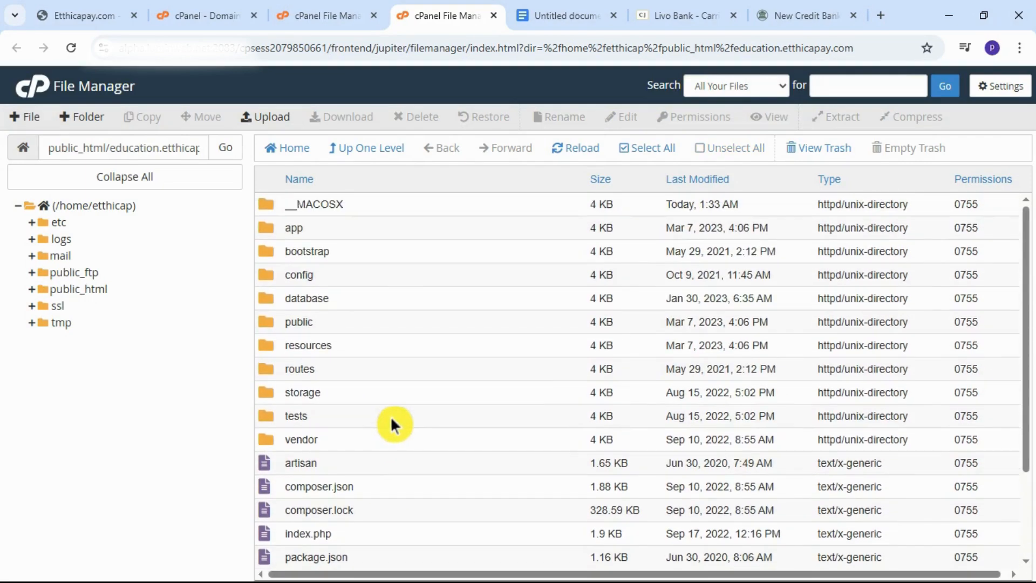
scroll(400, 419, "down", 2)
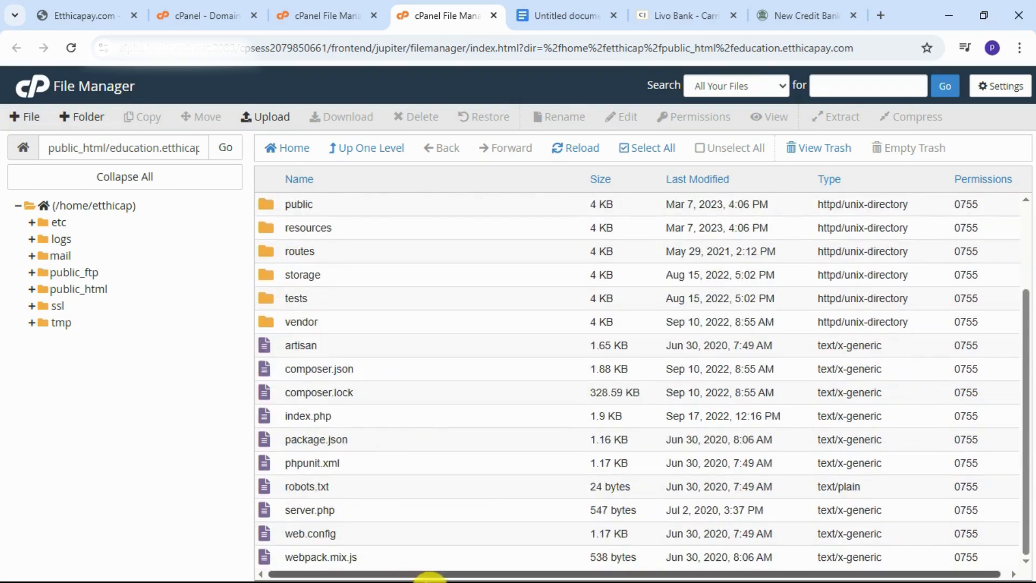
Switch to the Livo Bank documentation in Microsoft Edge and read the Step 5 instructions for running the installer.
left_click(950, 4)
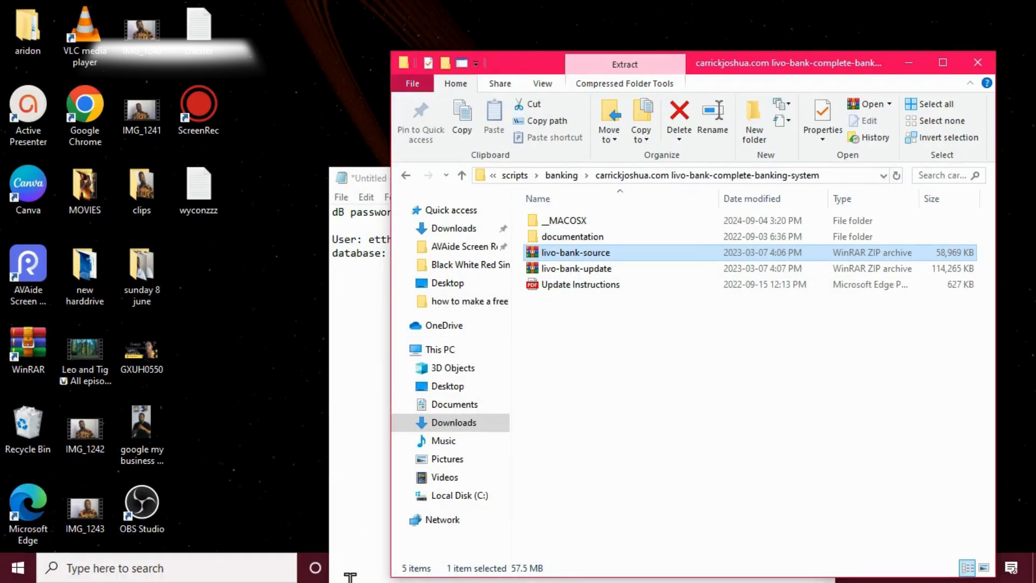
left_click(306, 544)
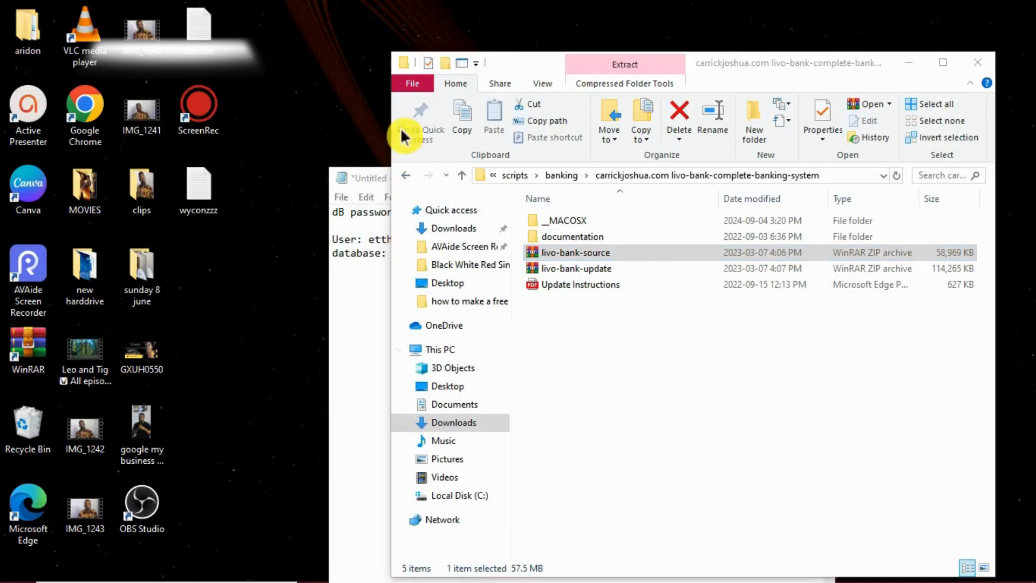
left_click(909, 63)
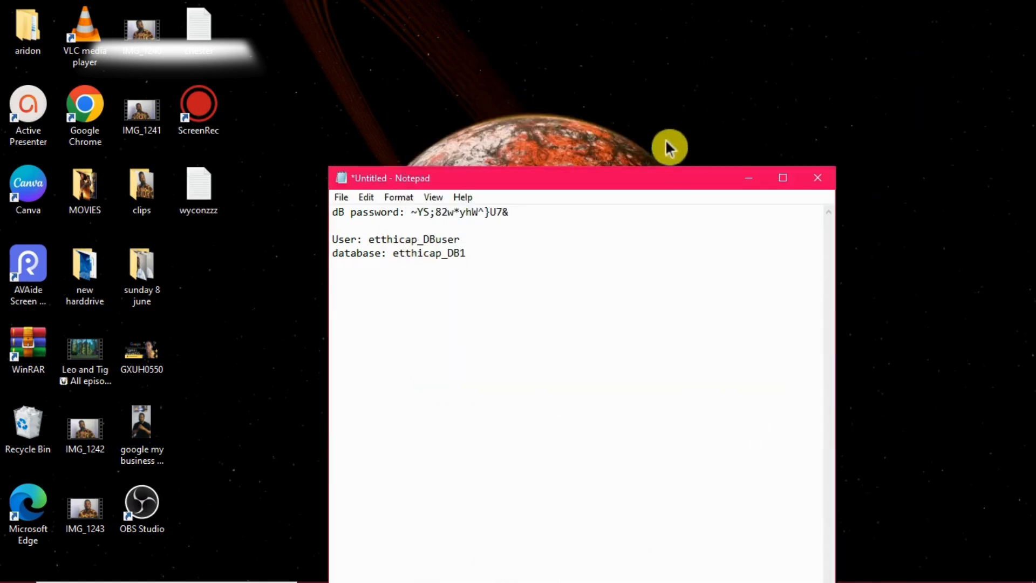
left_click_drag(662, 178, 786, 1)
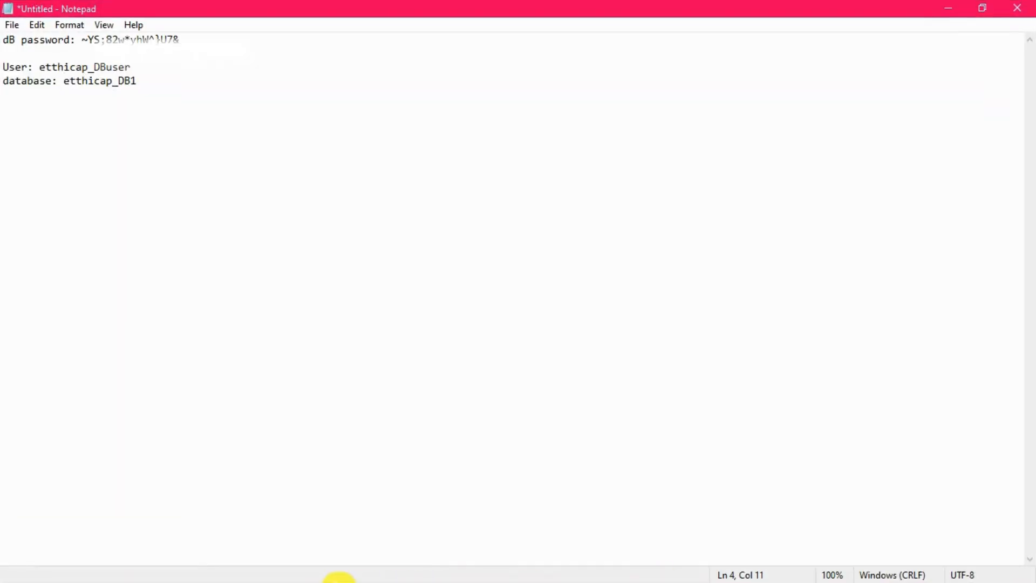
left_click(956, 8)
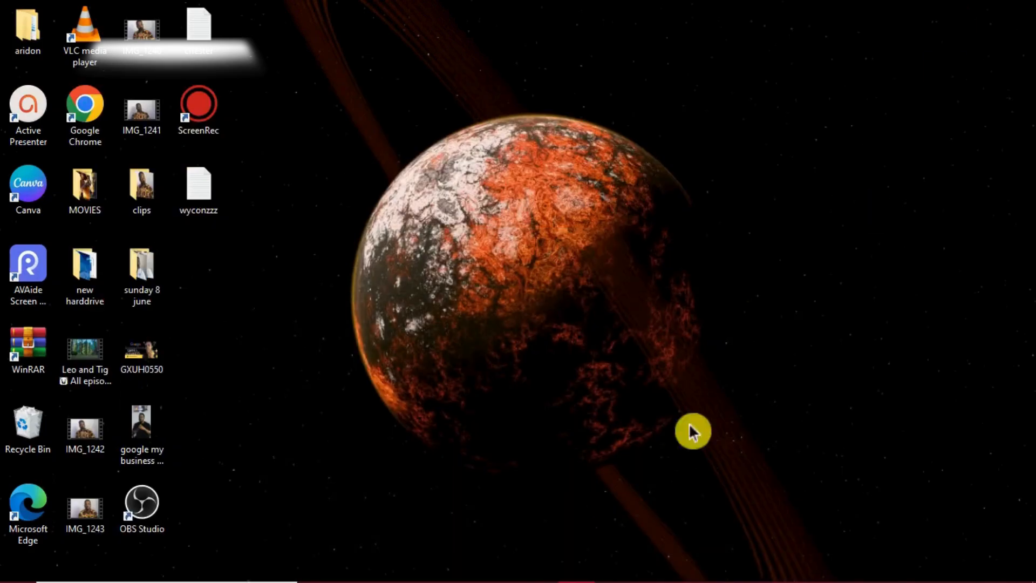
mouse_move(452, 581)
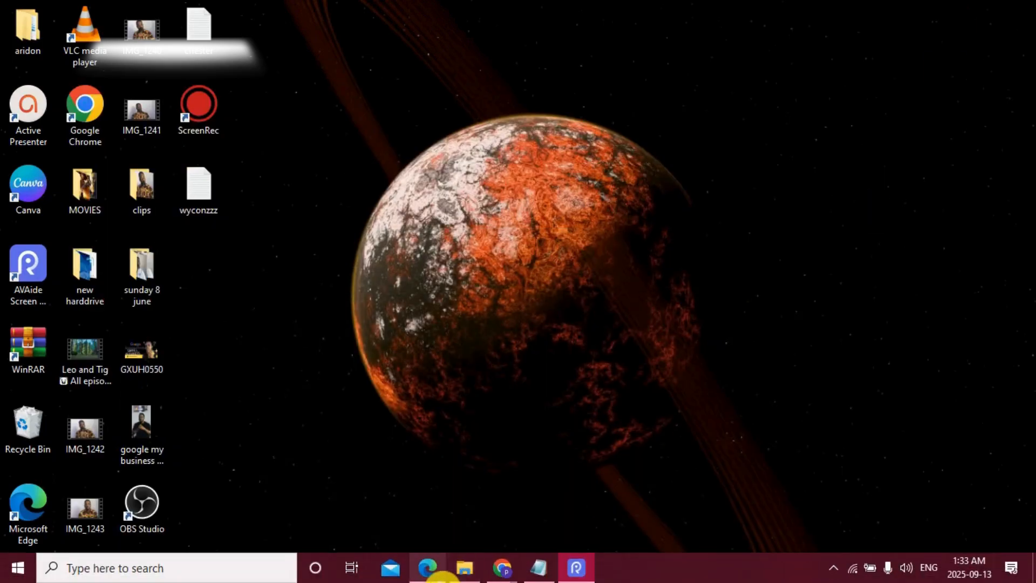
left_click(440, 578)
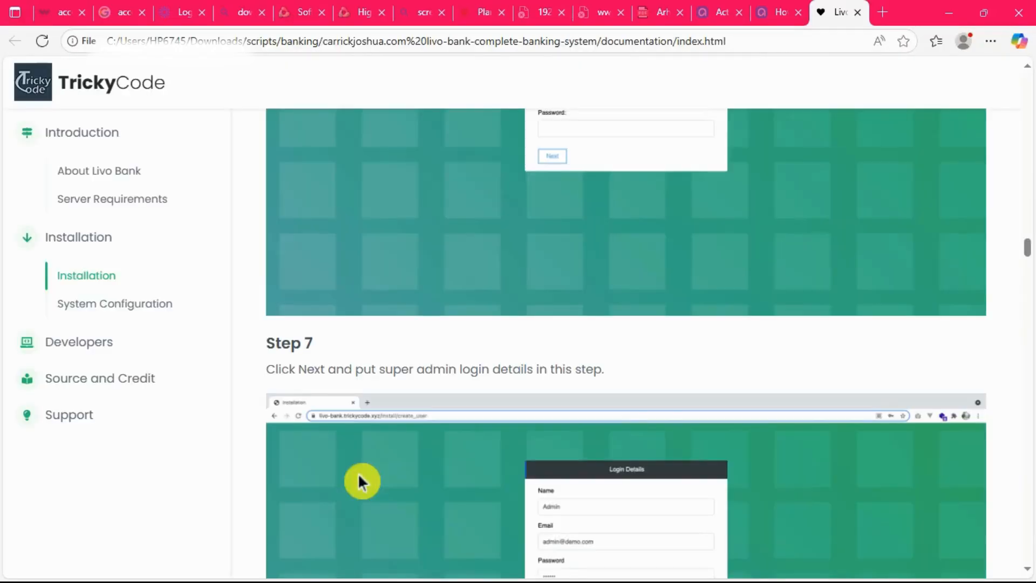
scroll(377, 438, "down", 4)
scroll(373, 423, "up", 12)
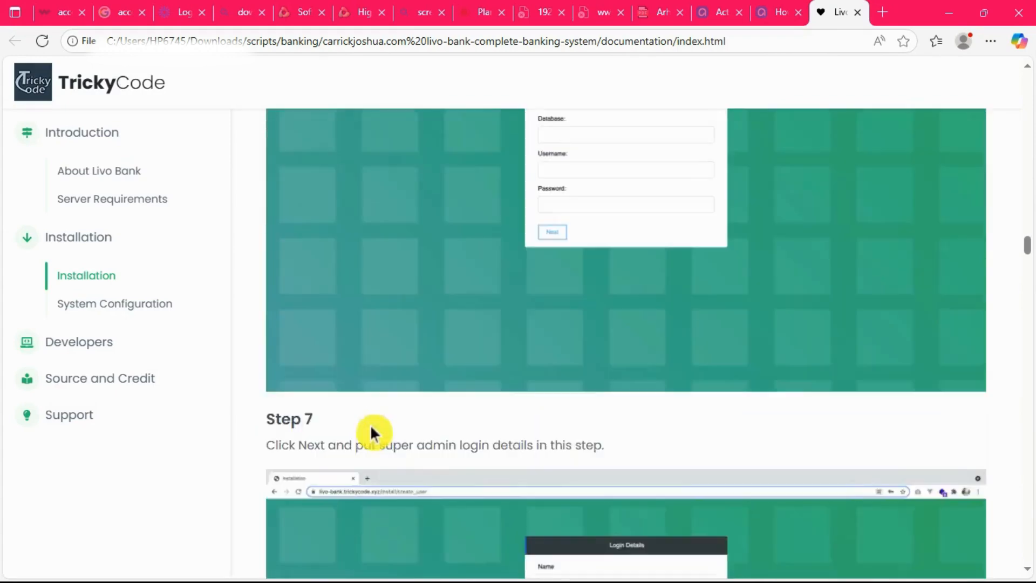
scroll(356, 443, "up", 6)
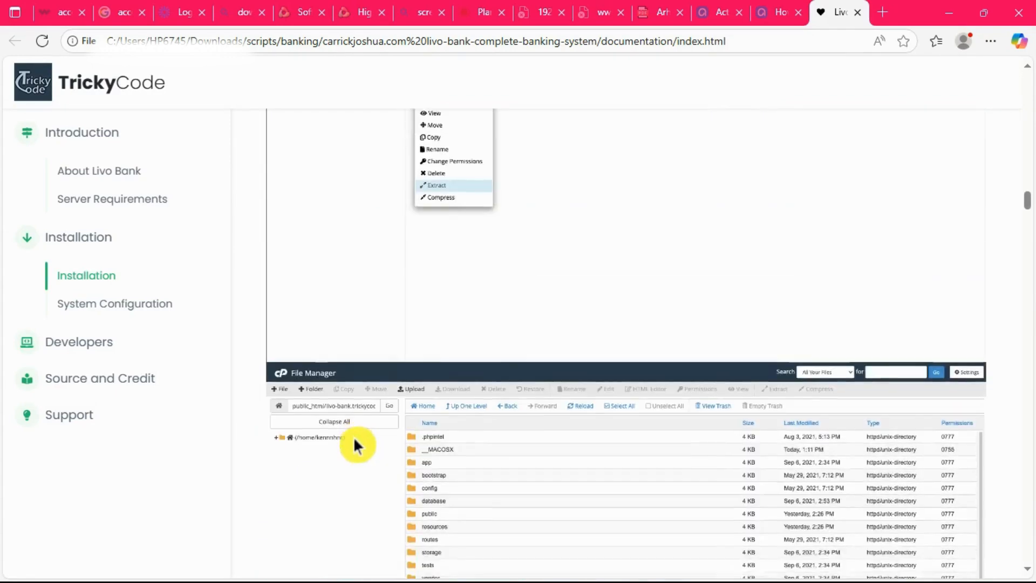
scroll(354, 436, "down", 4)
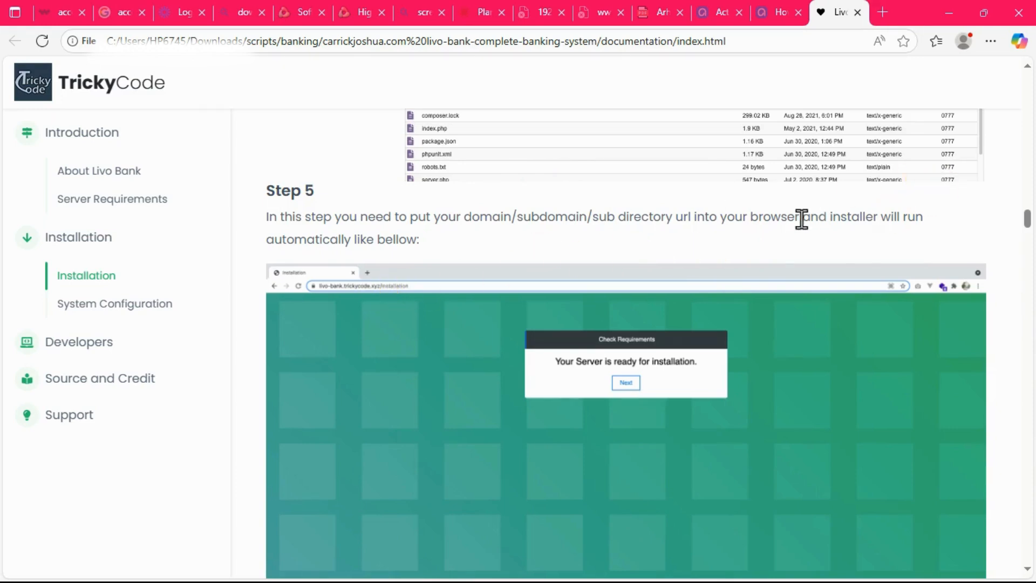
left_click(950, 12)
Return to the cPanel window in Chrome and copy the domain education.etthicapay.com from its domain information.
mouse_move(619, 580)
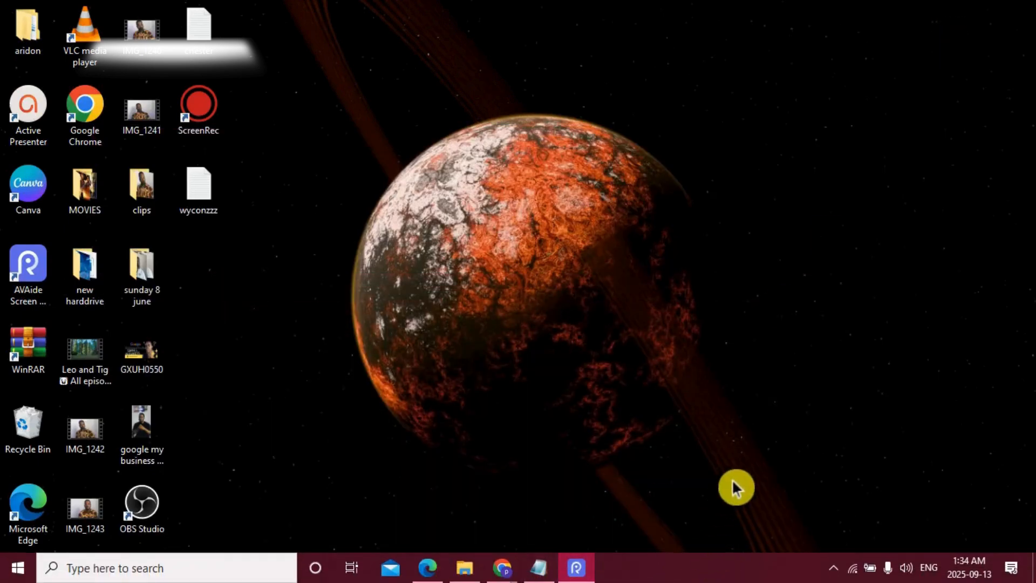
mouse_move(523, 578)
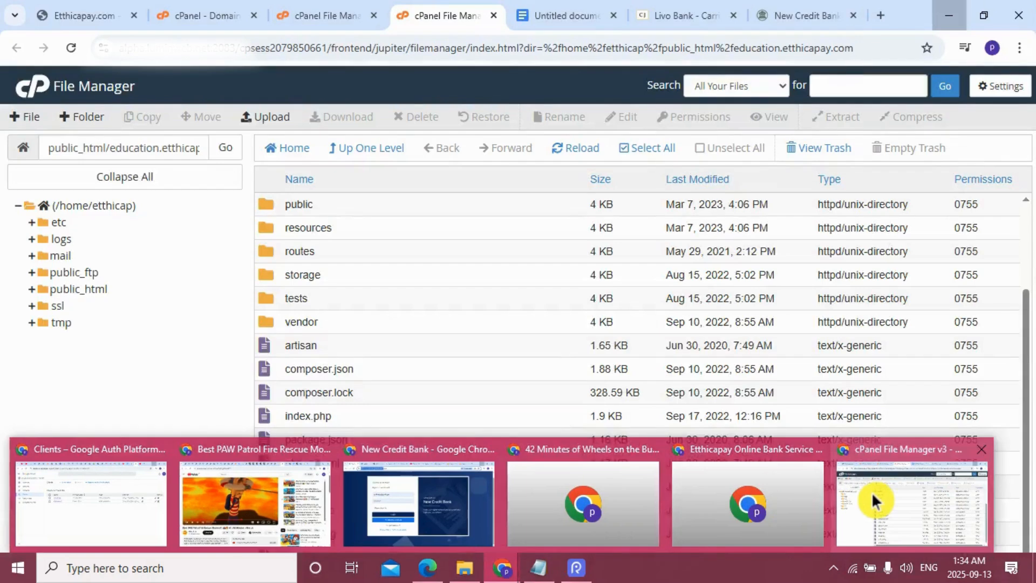
left_click(872, 491)
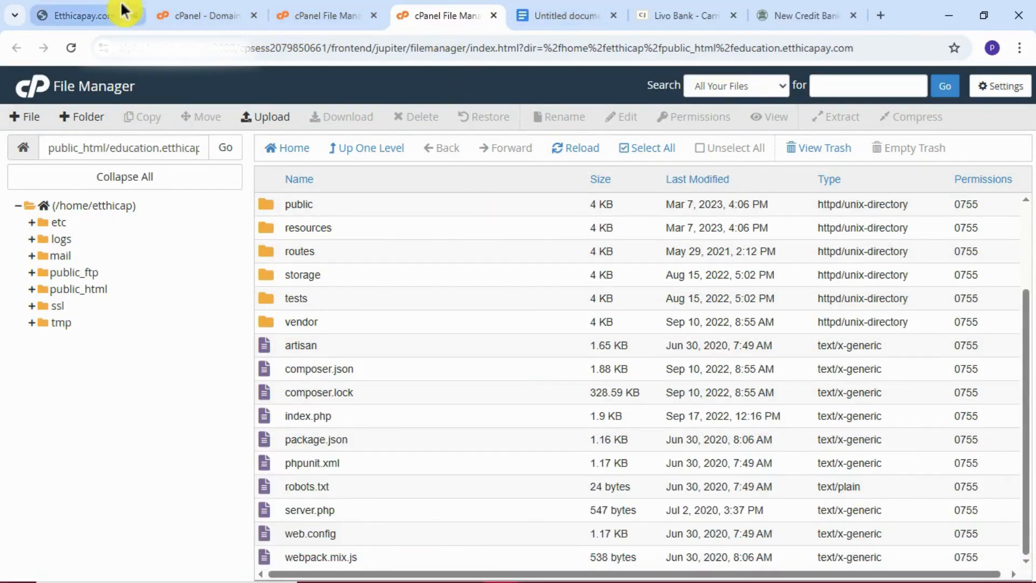
left_click(308, 11)
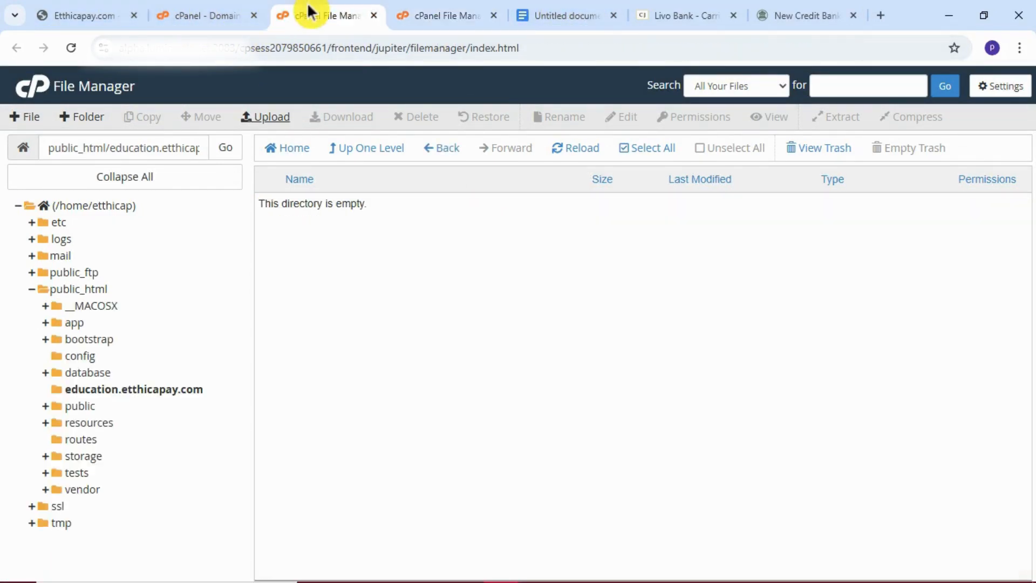
left_click(224, 10)
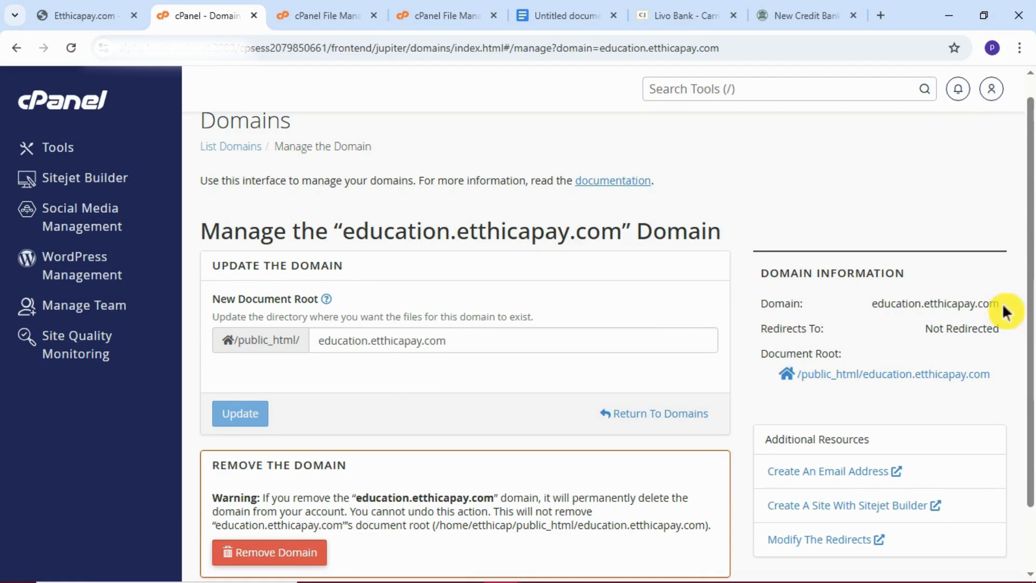
left_click_drag(871, 304, 996, 303)
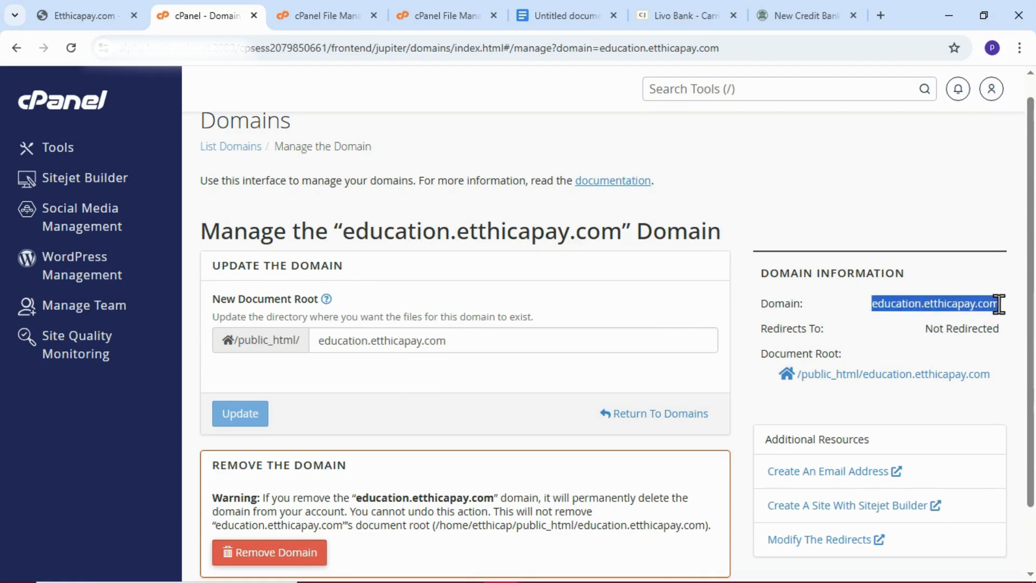
right_click(965, 304)
left_click(920, 319)
Load education.etthicapay.com in place of the New Credit Bank page to start the installer.
left_click(819, 12)
left_click(610, 48)
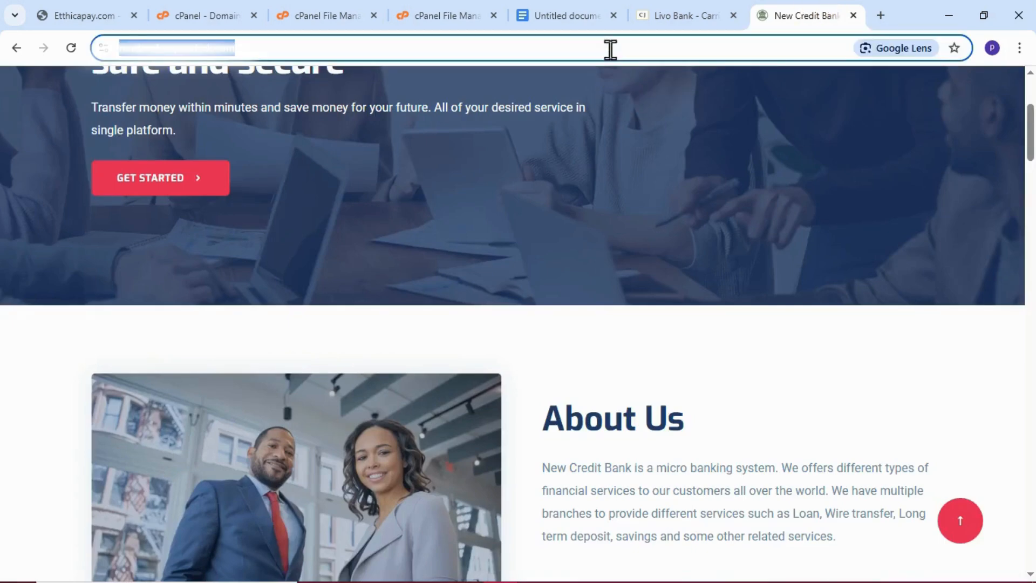
key("ctrl+v")
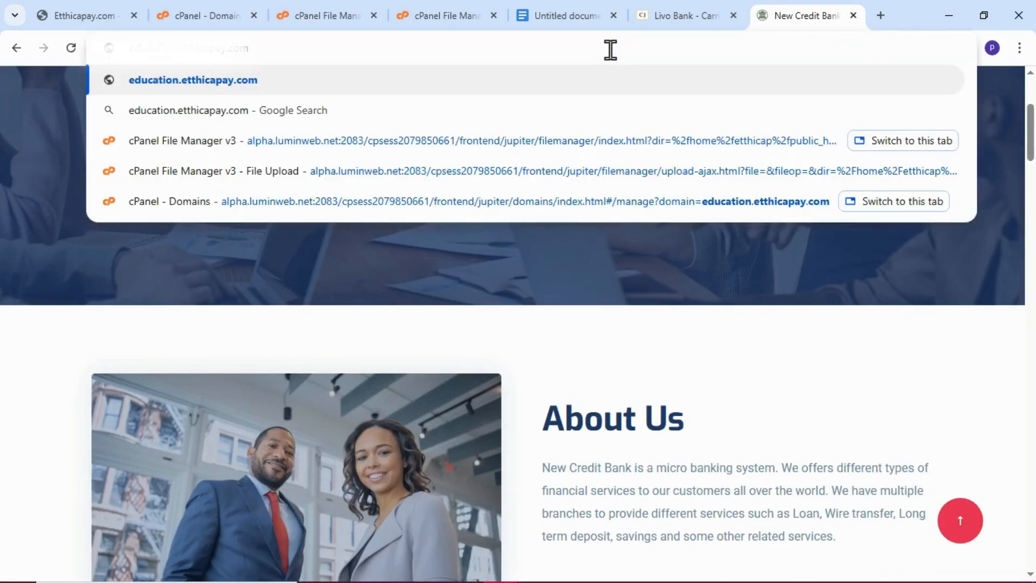
key("Return")
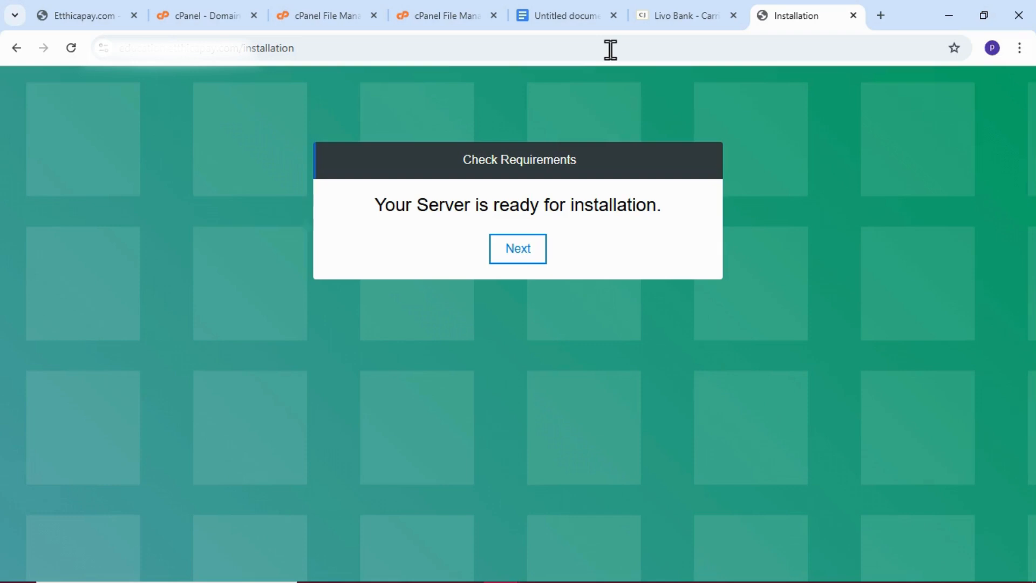
Look at the Livo Bank product page in the store and the extracted script files in File Manager.
left_click(652, 7)
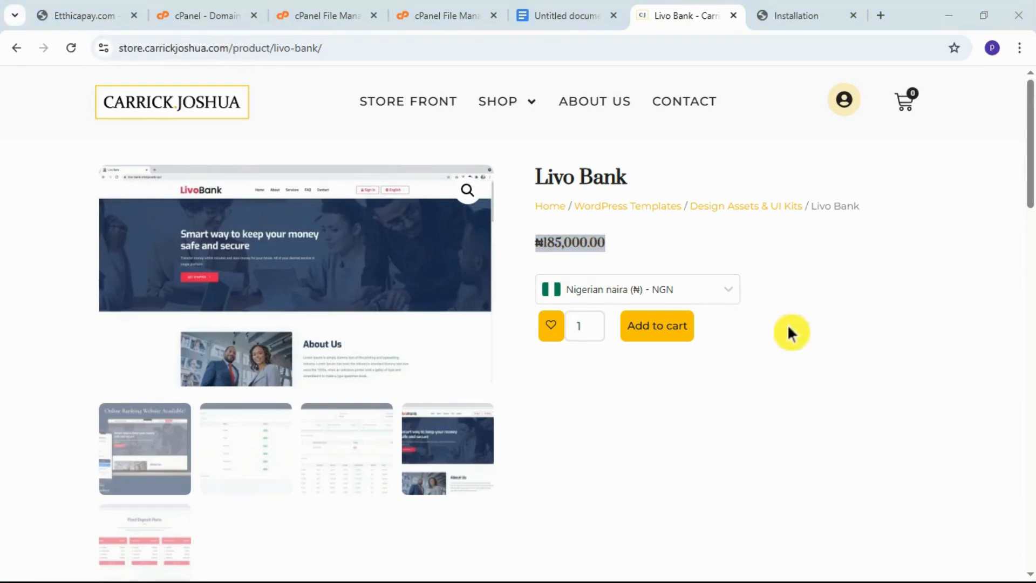
left_click(624, 400)
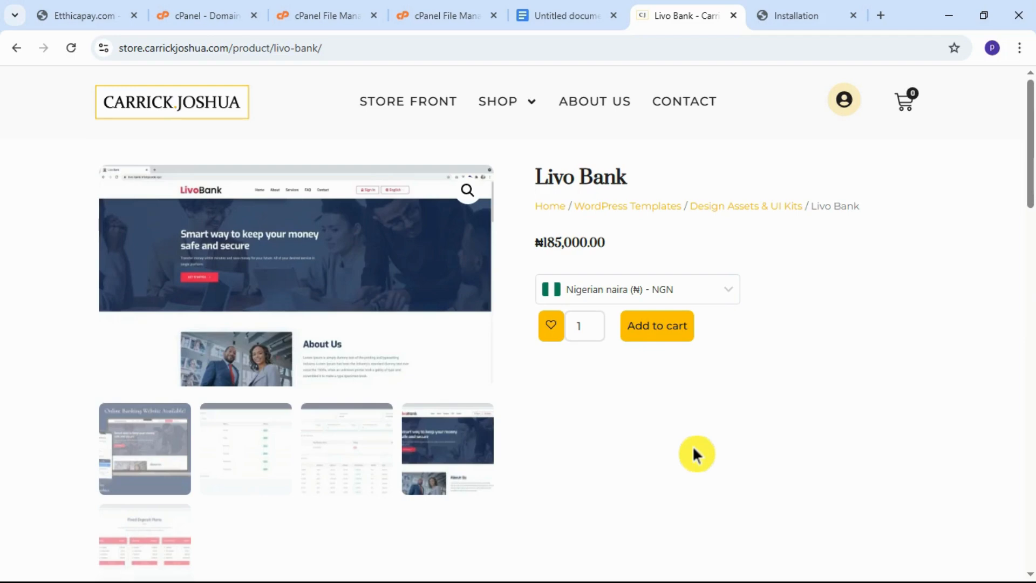
left_click(448, 16)
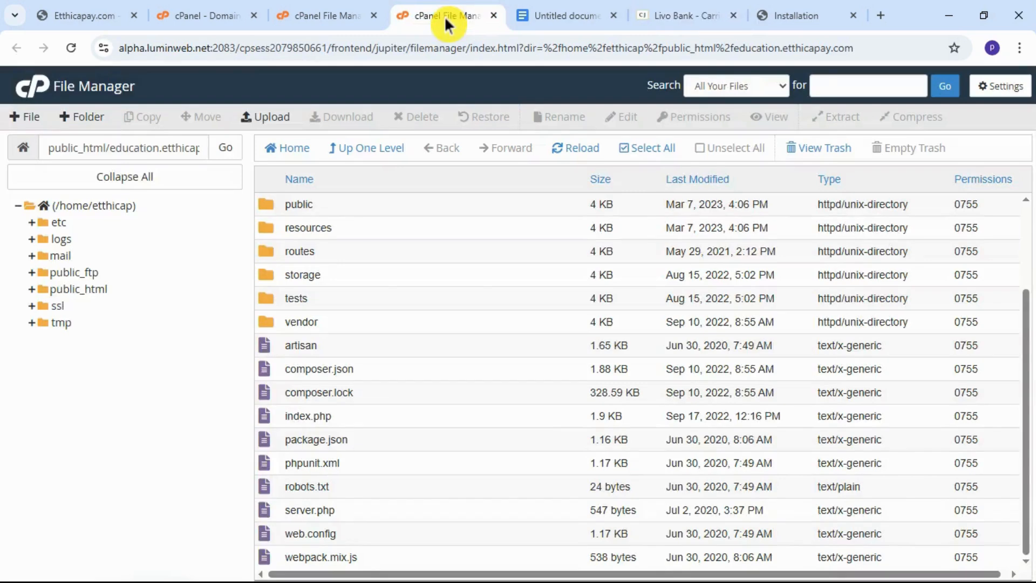
Return to the installer and continue from Check Requirements to Database Settings.
left_click(791, 13)
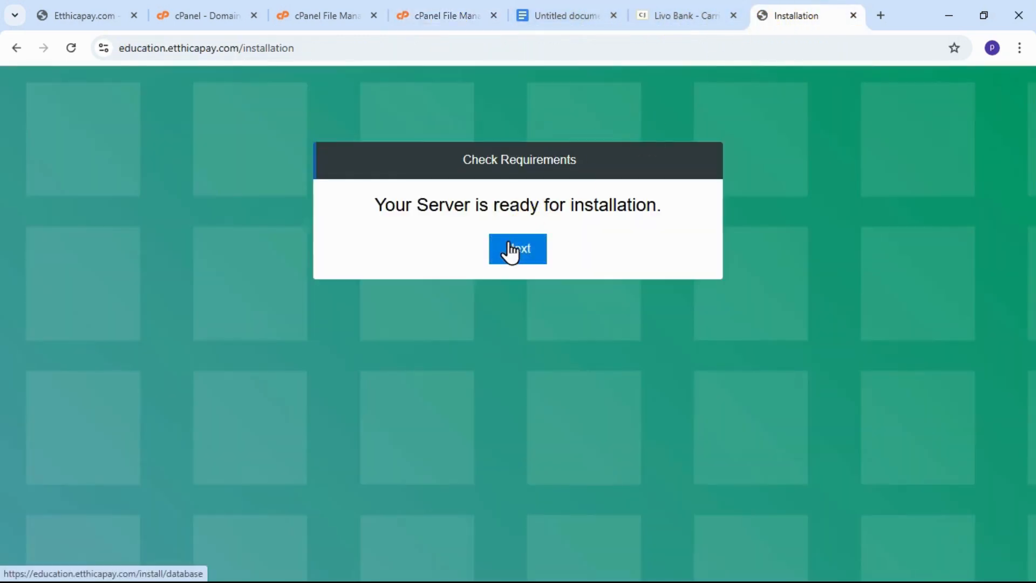
left_click_drag(512, 252, 520, 279)
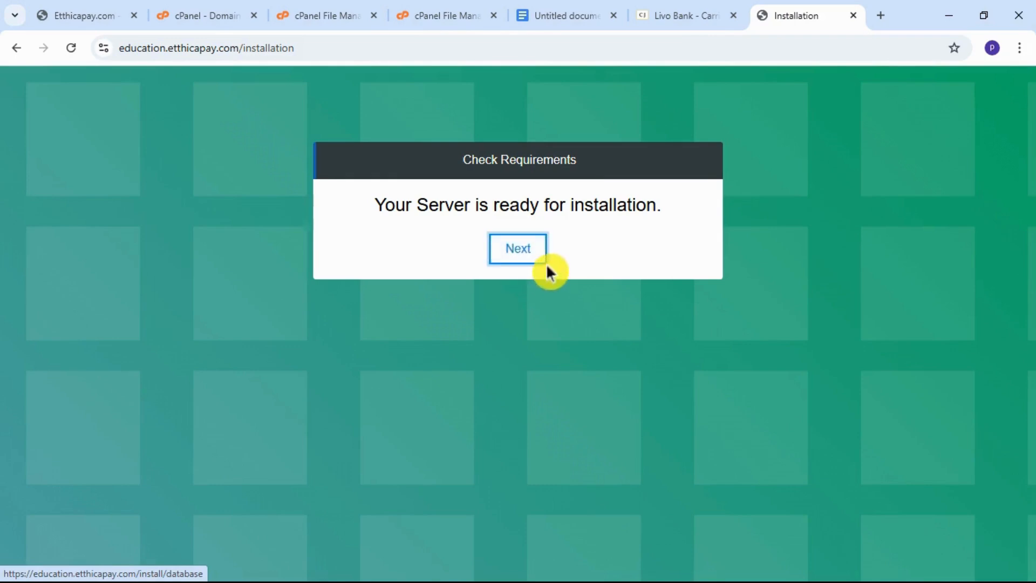
left_click(519, 253)
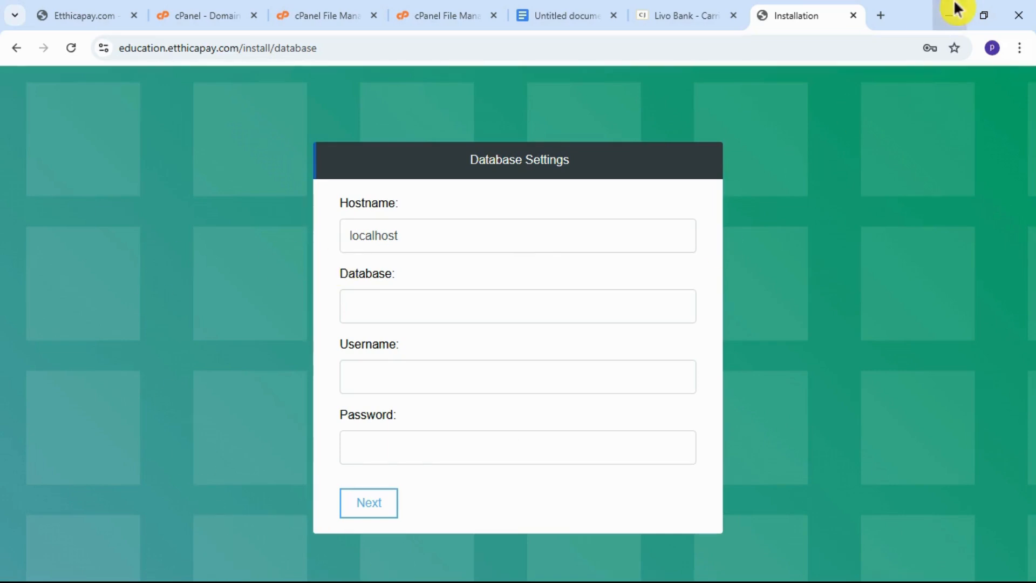
left_click(981, 12)
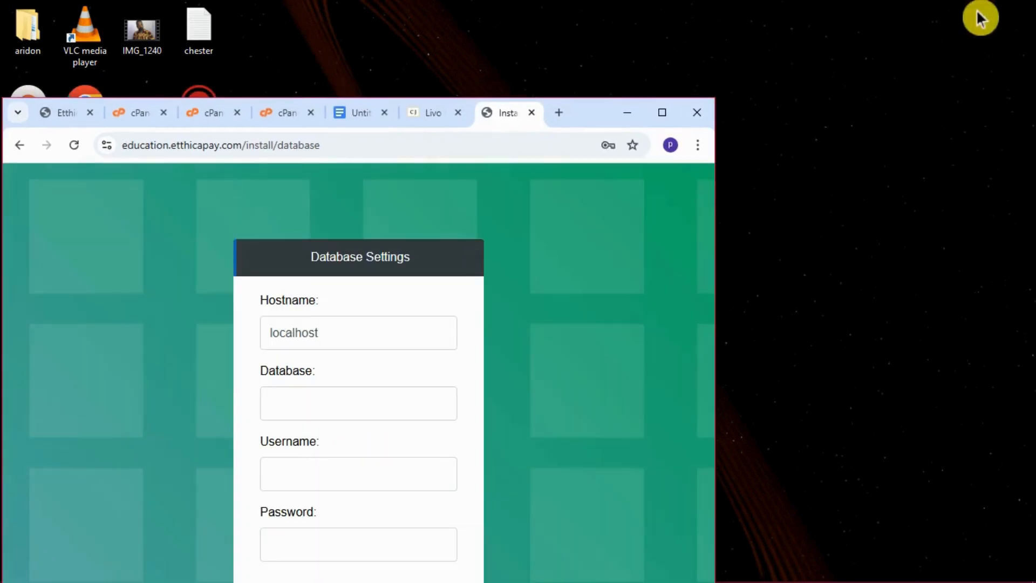
left_click_drag(594, 114, 601, 57)
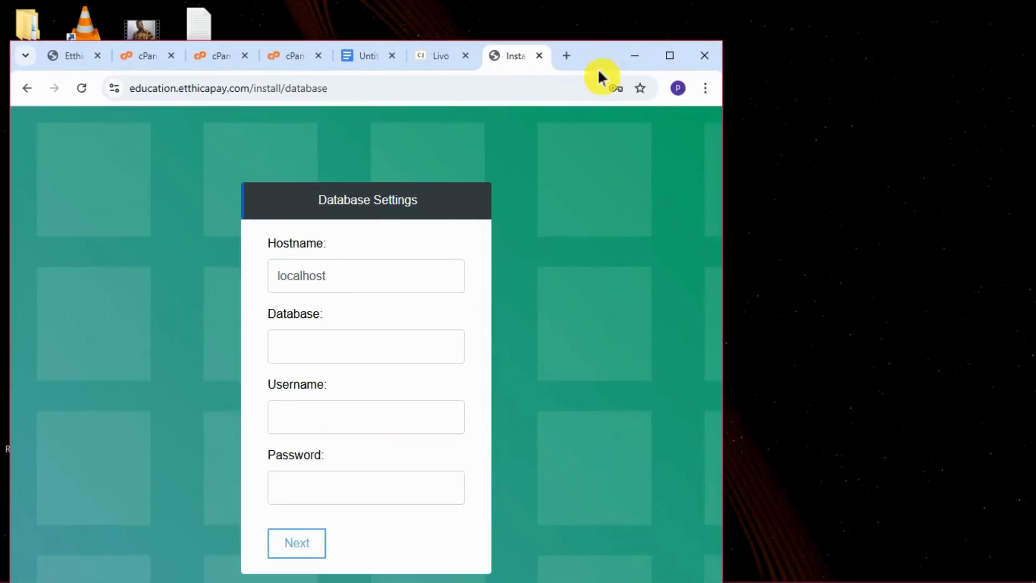
left_click(669, 55)
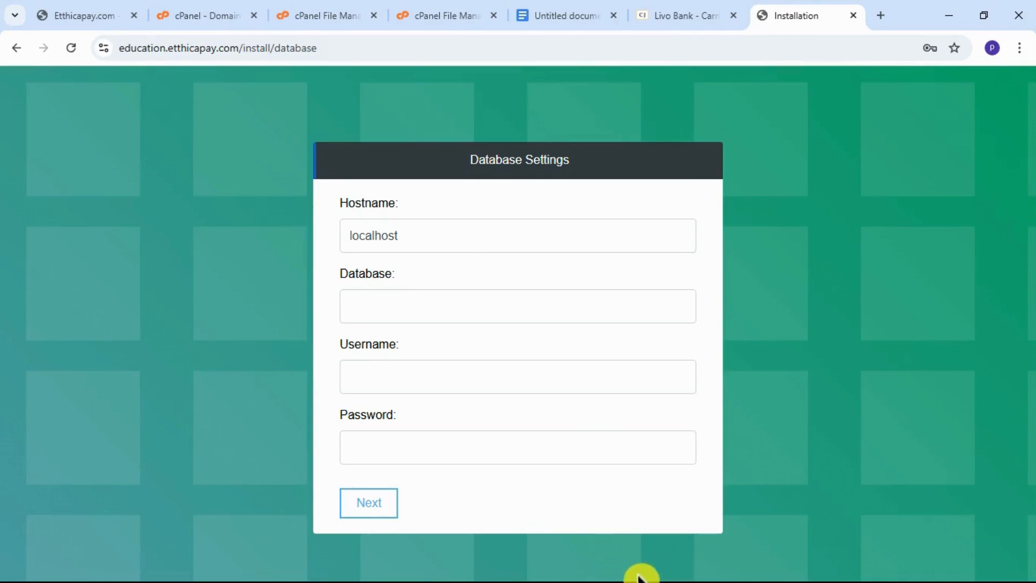
Switch to the Notepad note with the database details, copy the database password, and put the note away.
left_click(948, 15)
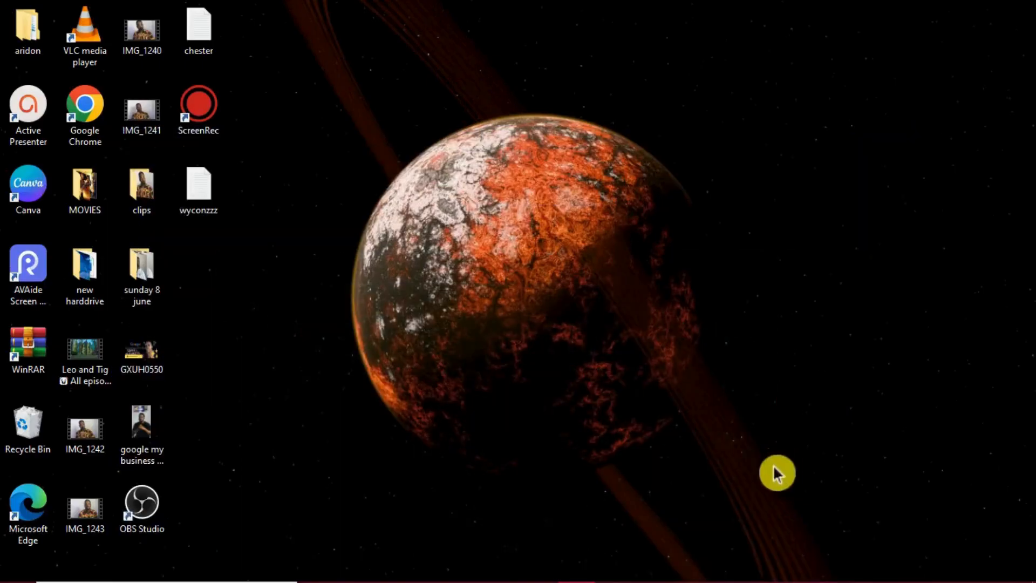
mouse_move(640, 580)
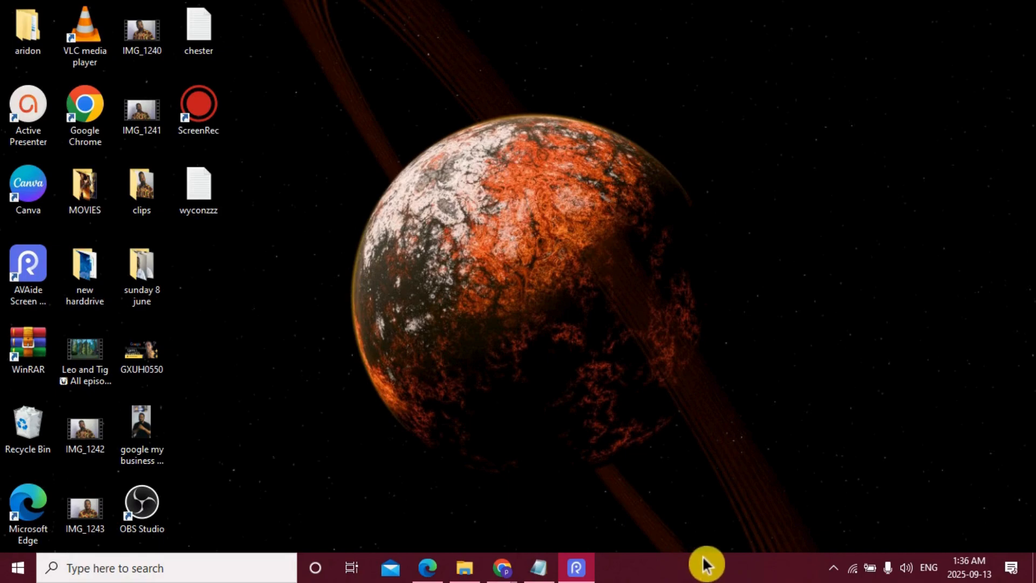
left_click(539, 568)
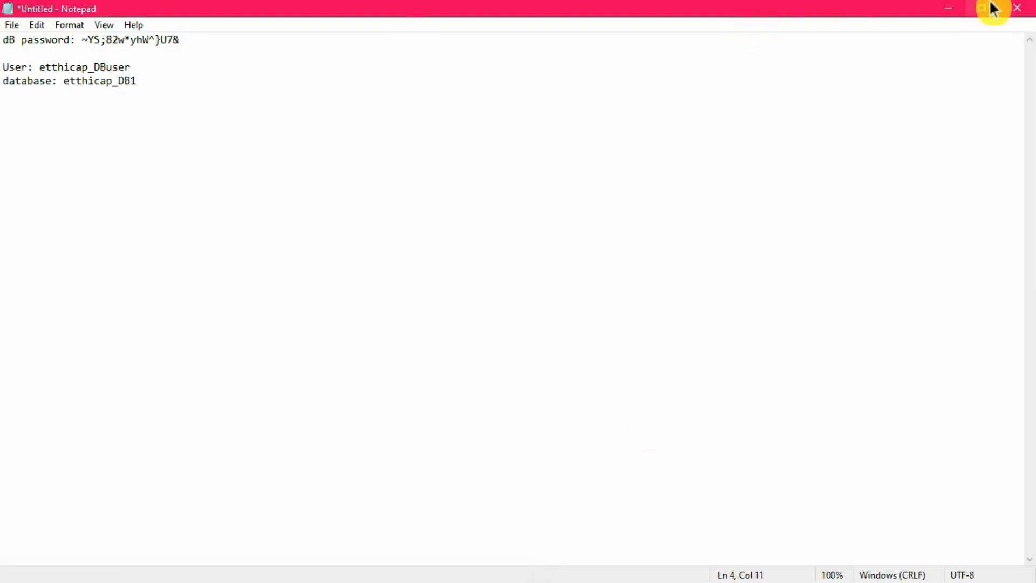
left_click(992, 8)
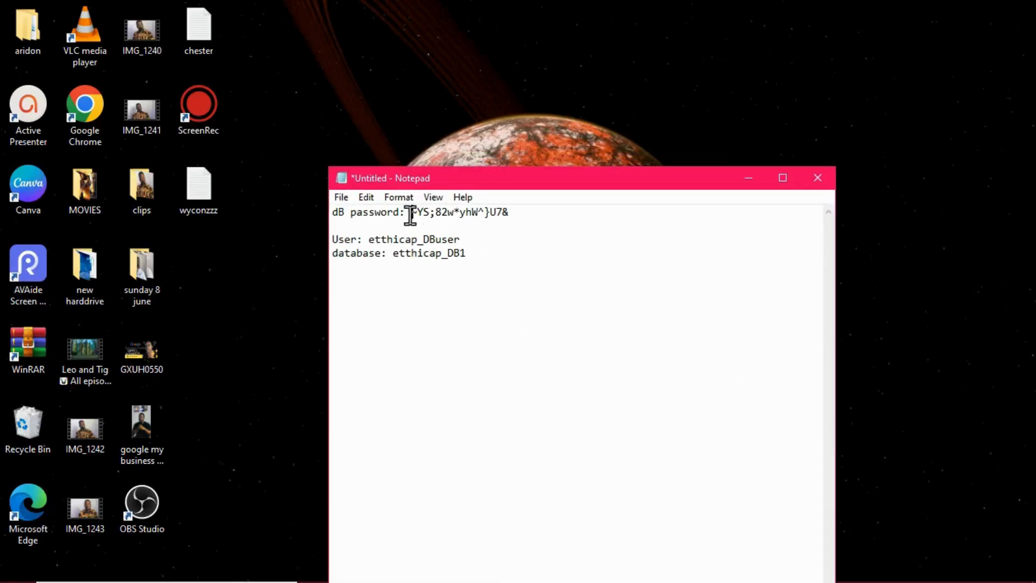
left_click_drag(410, 216, 507, 214)
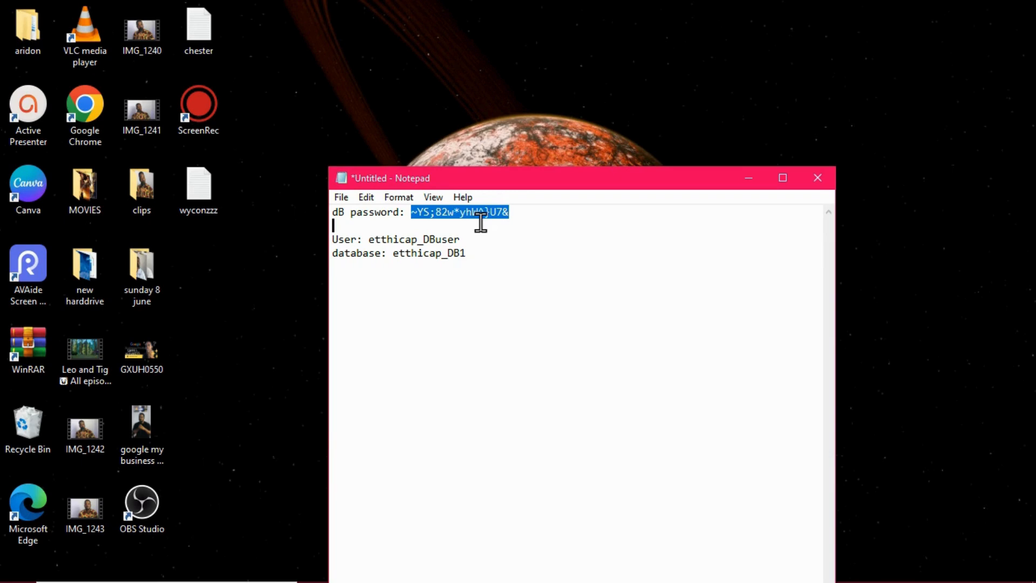
right_click(479, 213)
left_click(521, 262)
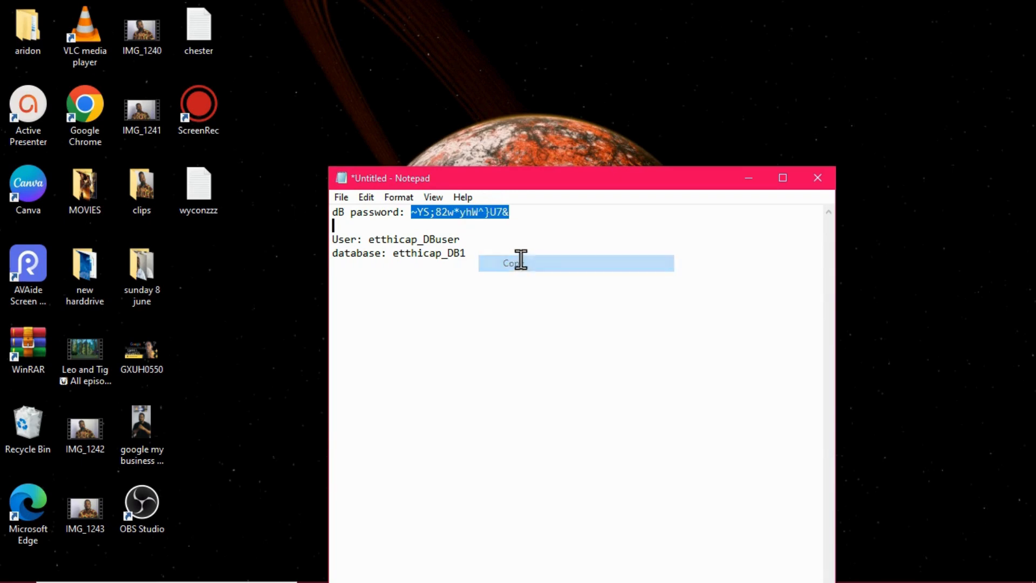
left_click(747, 179)
mouse_move(540, 577)
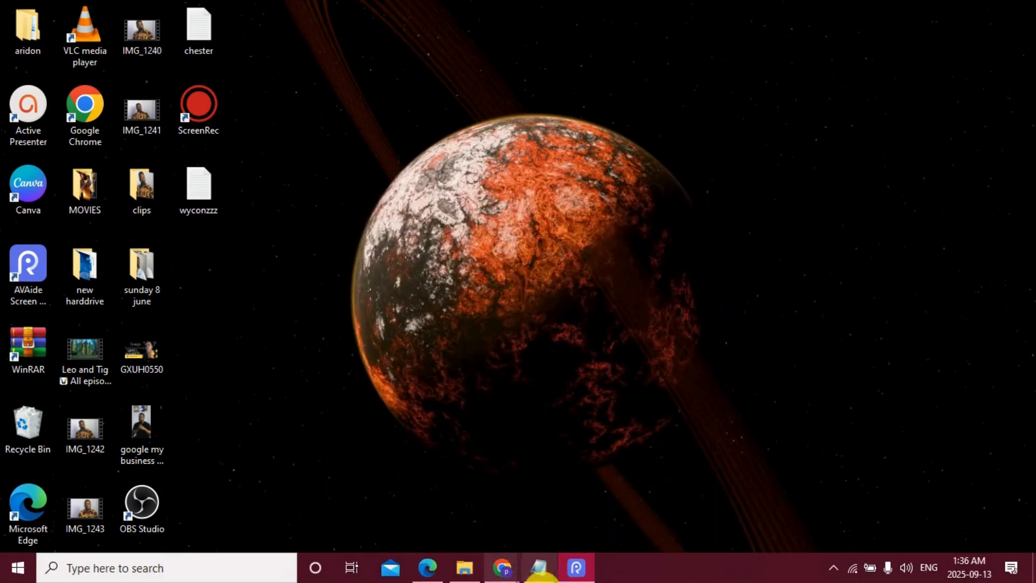
Switch back to the Installation page in Chrome and paste the copied database password into the Password field.
mouse_move(502, 567)
left_click(966, 495)
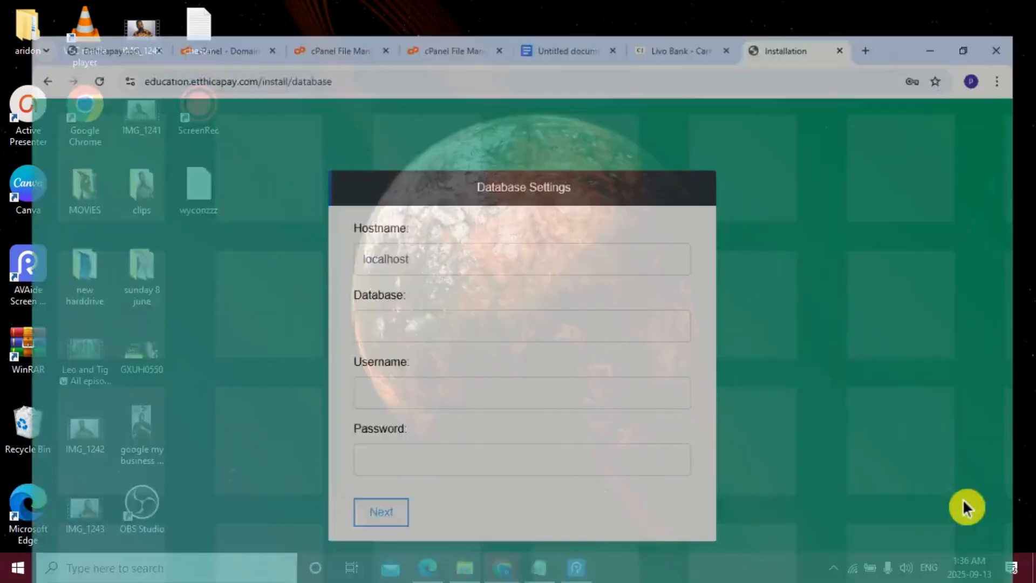
left_click(375, 442)
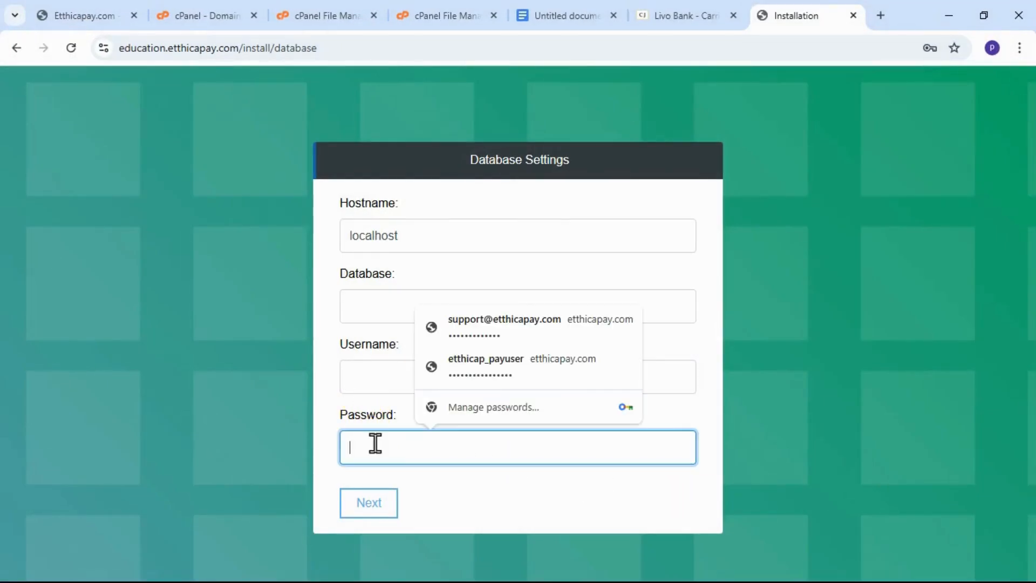
right_click(375, 443)
left_click(426, 274)
Switch to the Notepad note, copy the database user etthicap_DBuser, and put the note away.
left_click(948, 15)
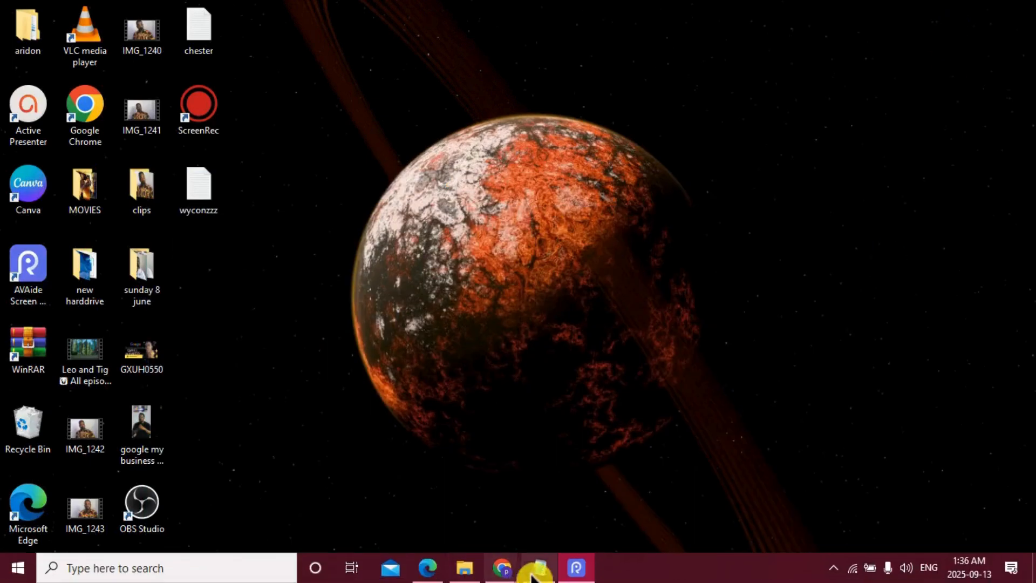
left_click(537, 569)
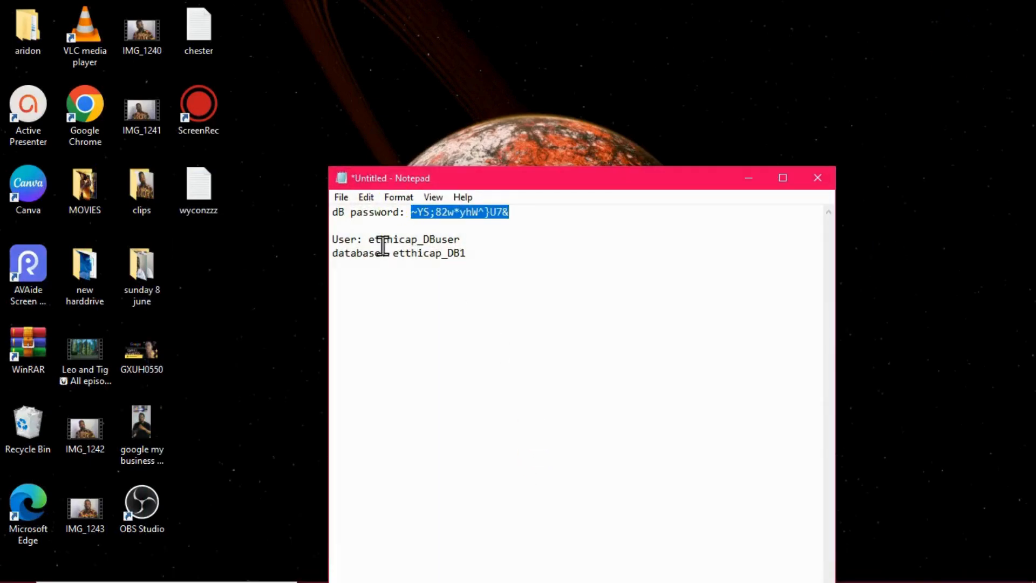
mouse_move(369, 239)
left_mouse_down()
mouse_move(473, 239)
mouse_move(374, 241)
left_mouse_up()
left_click(470, 239)
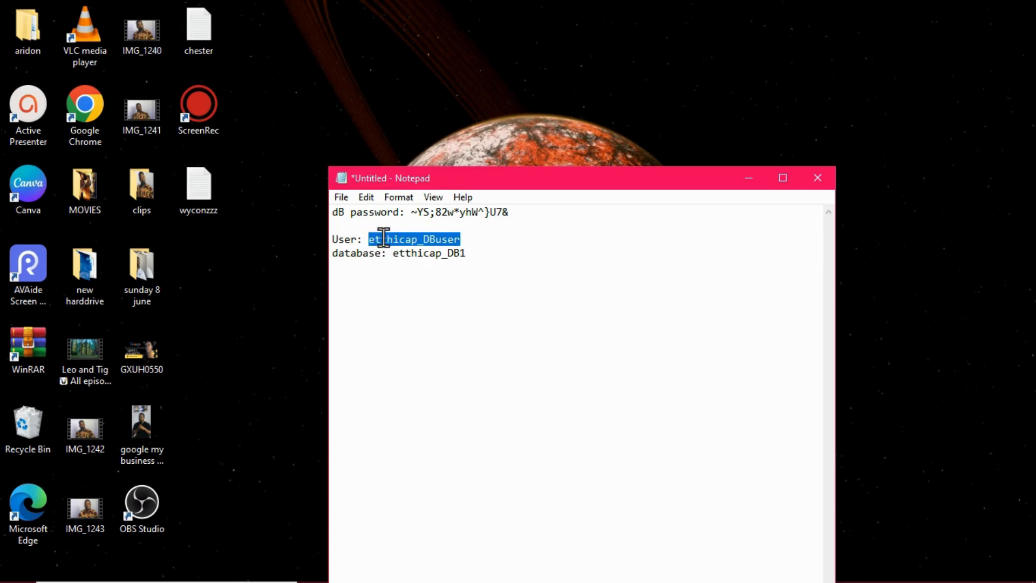
right_click(377, 239)
left_click(462, 289)
left_click(748, 188)
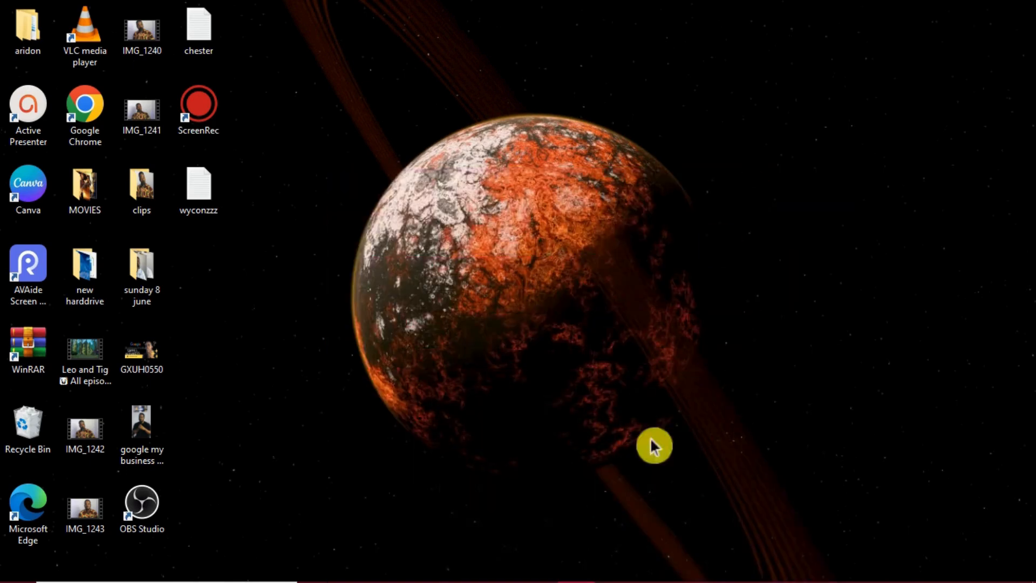
Return to the Installation page in Chrome and fill in the database username as etthicap_DBuser.
mouse_move(506, 575)
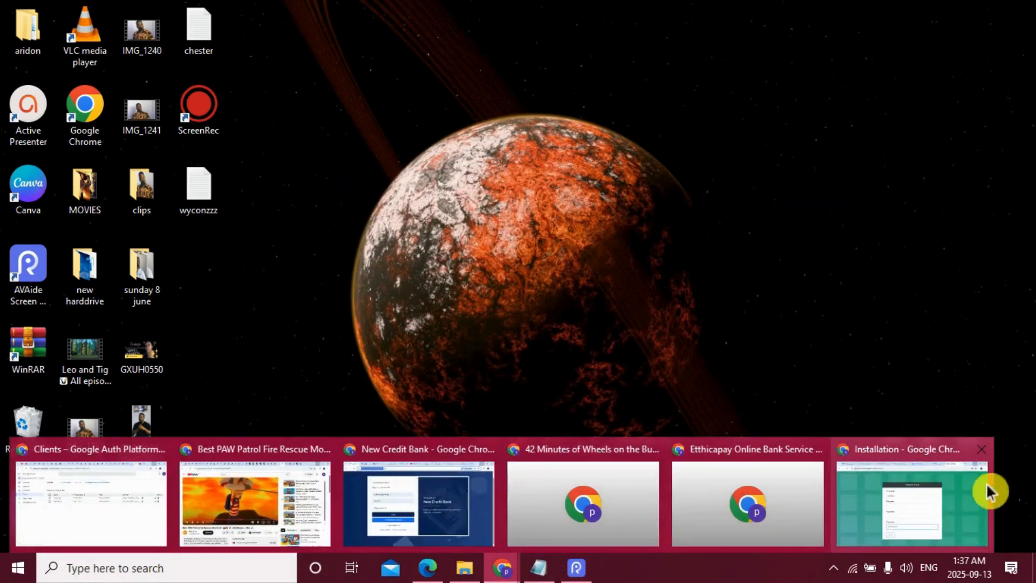
left_click(926, 493)
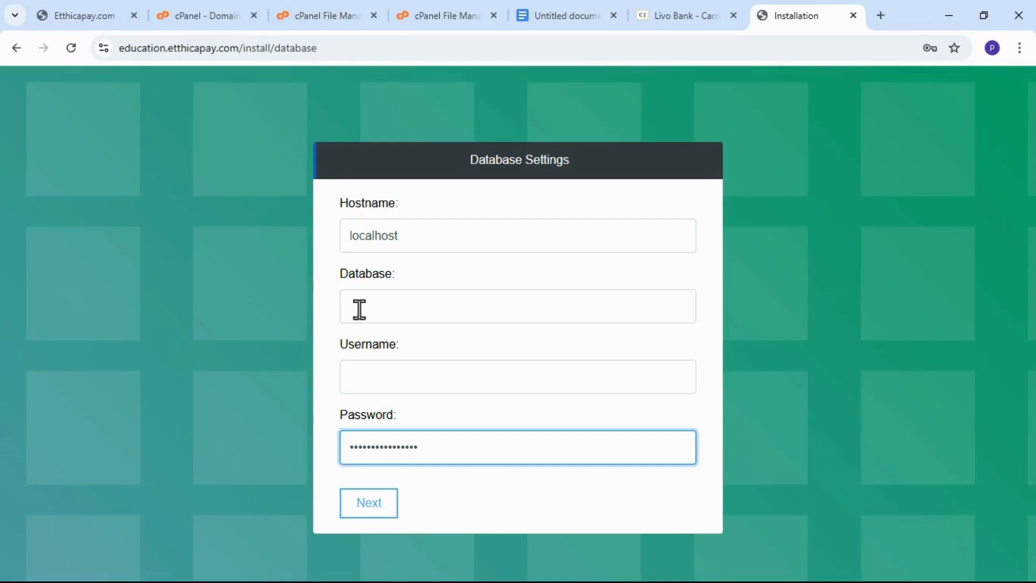
left_click(378, 370)
right_click(380, 367)
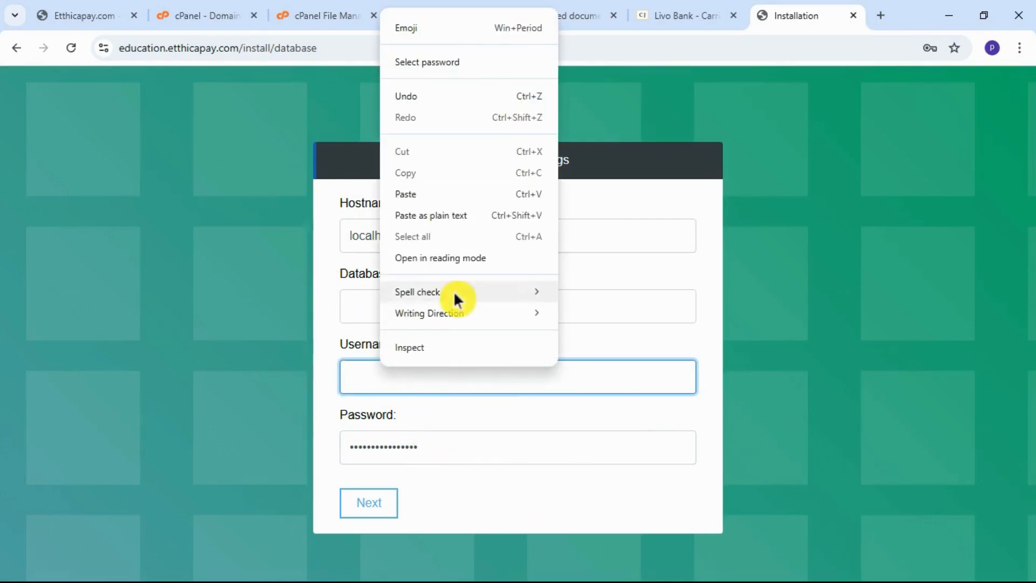
left_click(453, 199)
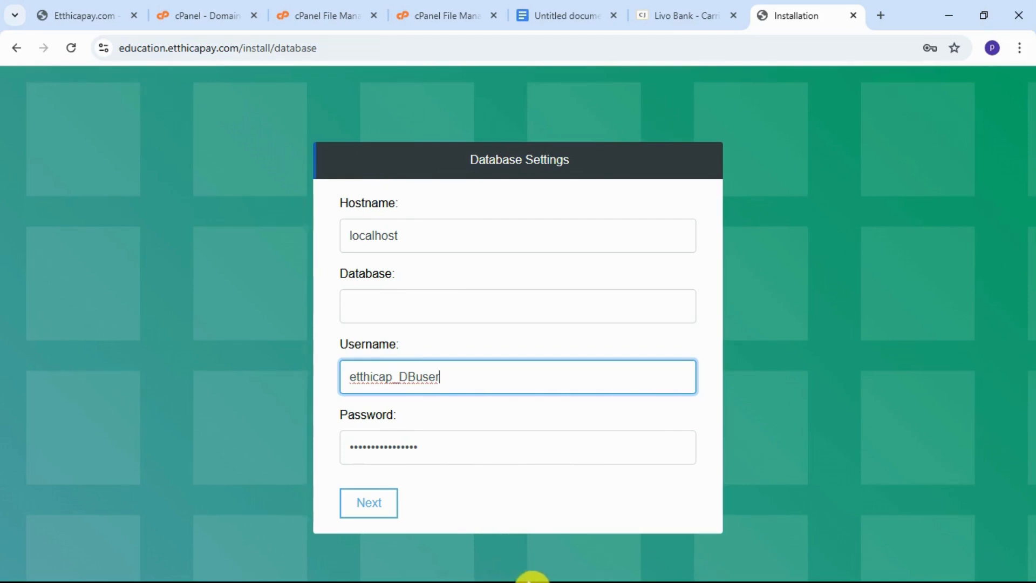
Switch to the Notepad note, copy the database name etthicap_DB1, and put the note away.
left_click(946, 13)
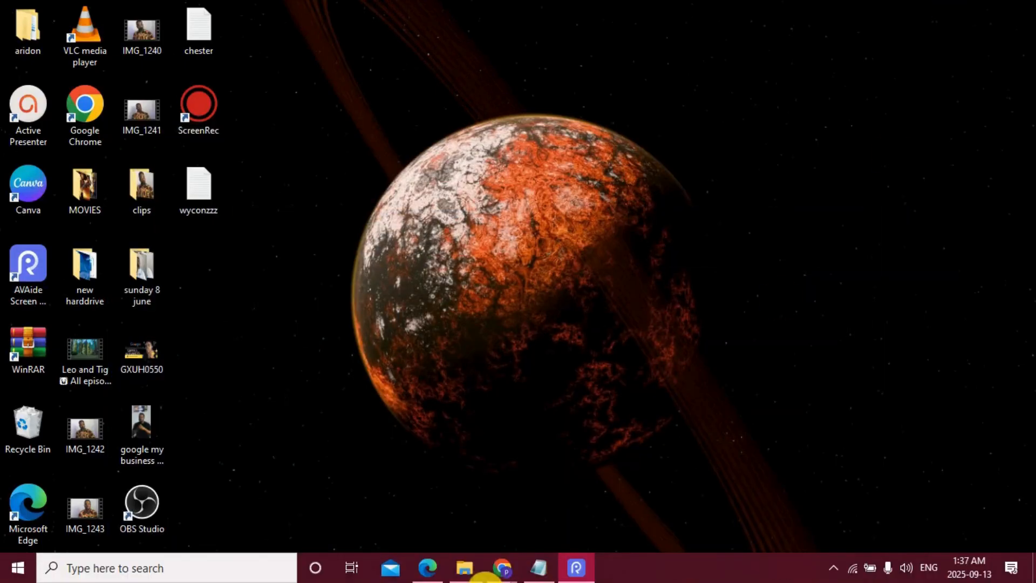
mouse_move(510, 578)
left_click(538, 568)
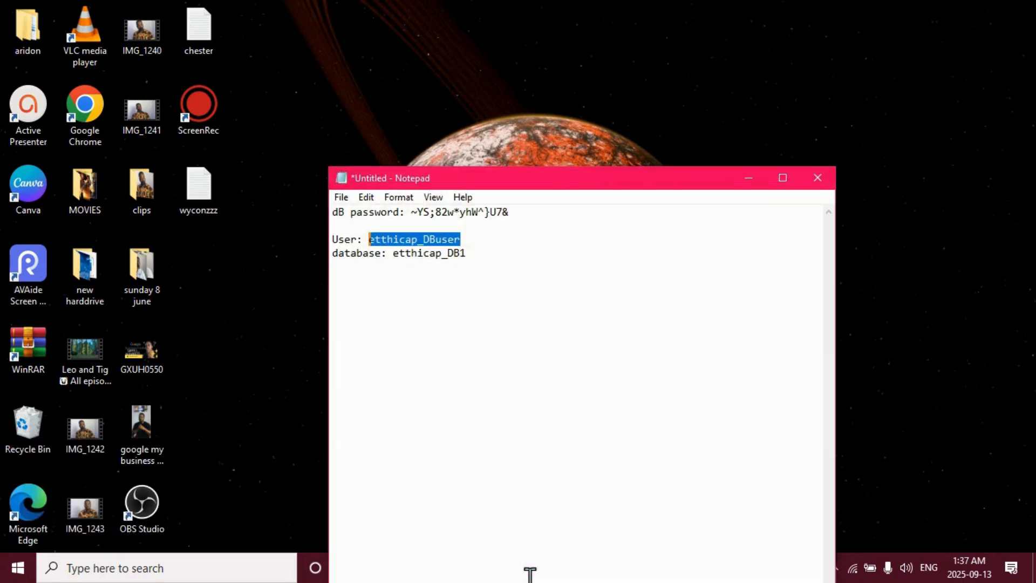
left_click_drag(468, 254, 395, 255)
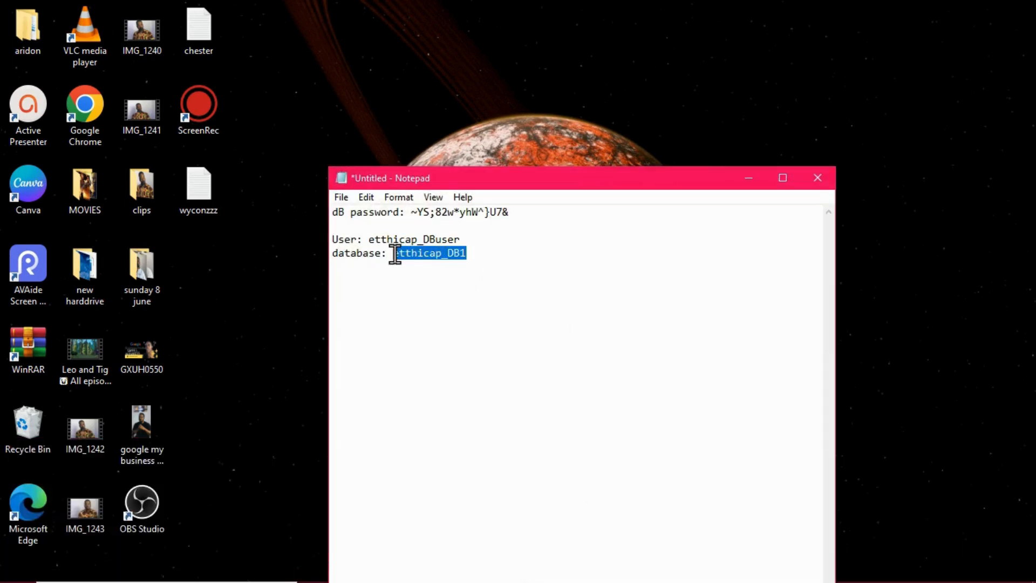
right_click(425, 253)
left_click(459, 306)
left_click(749, 178)
Back on the Installation page in Chrome, set Database to etthicap_DB1, submit the database settings, and dismiss the offer to save the password.
mouse_move(501, 568)
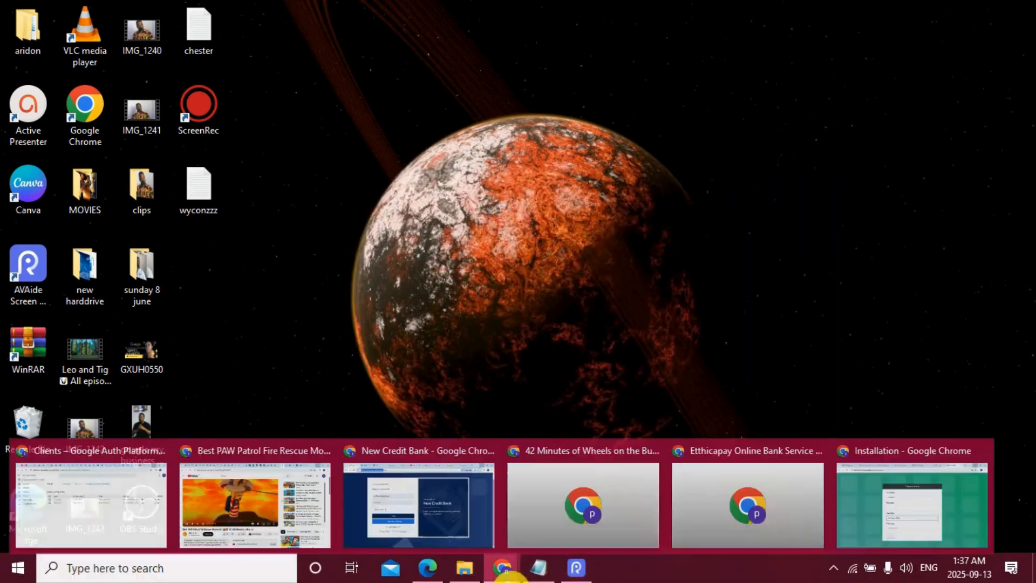
left_click(892, 487)
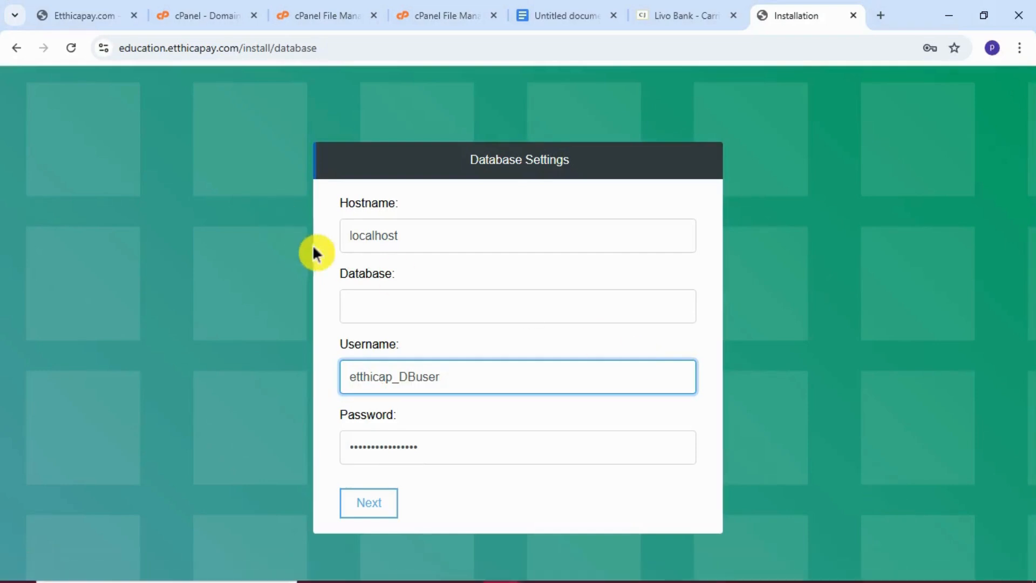
left_click(393, 301)
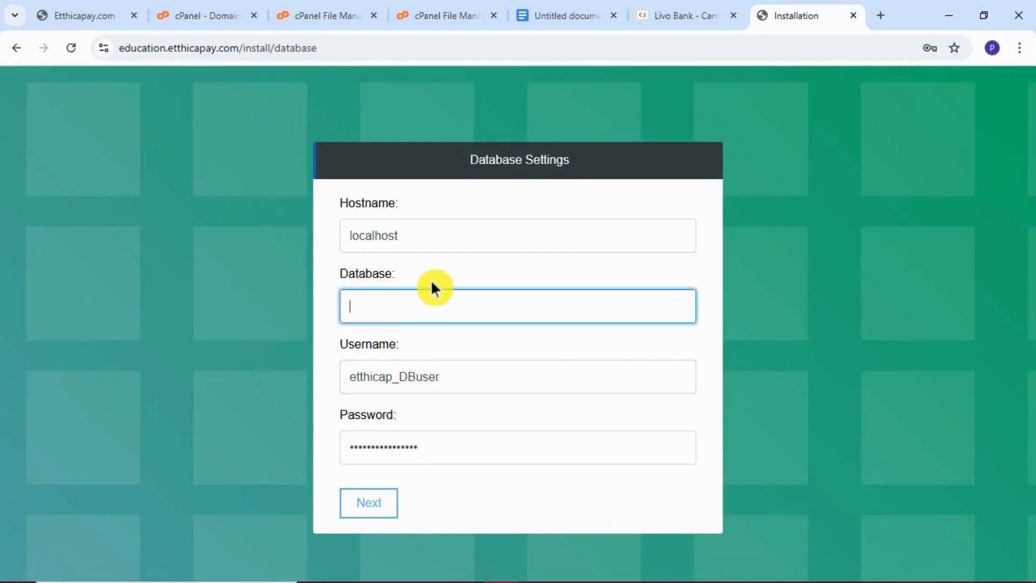
key("ctrl+v")
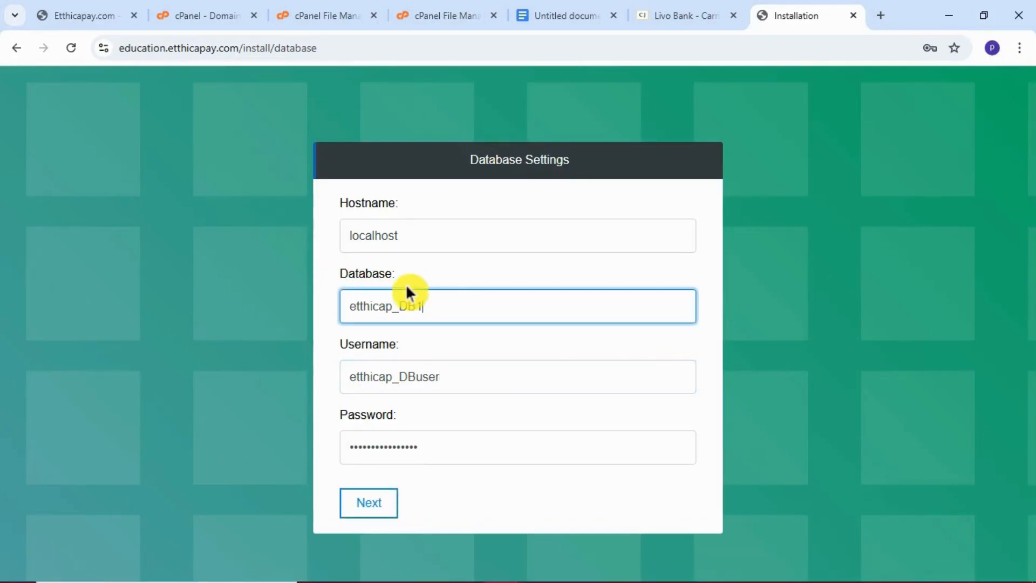
left_click(371, 517)
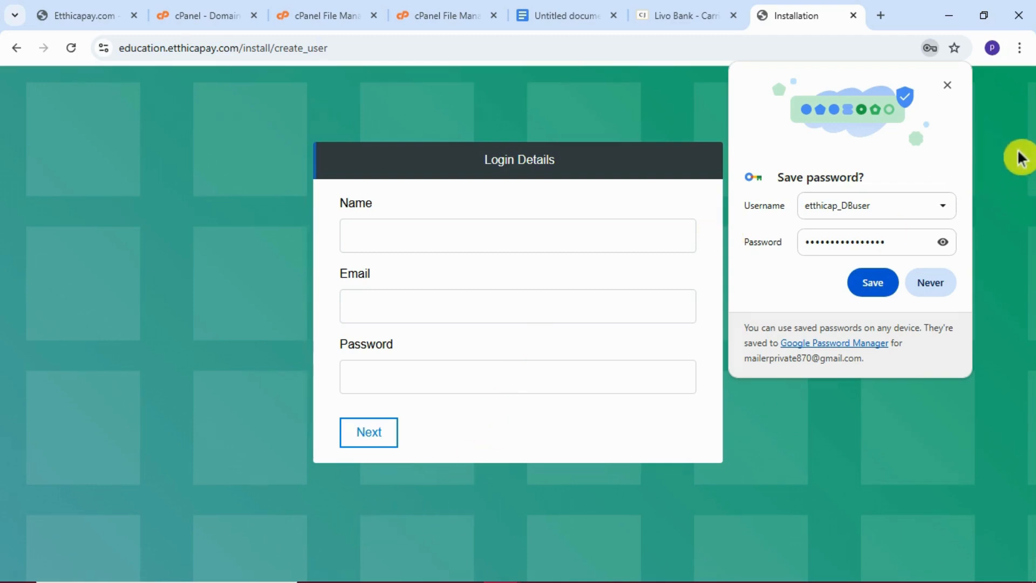
left_click(947, 84)
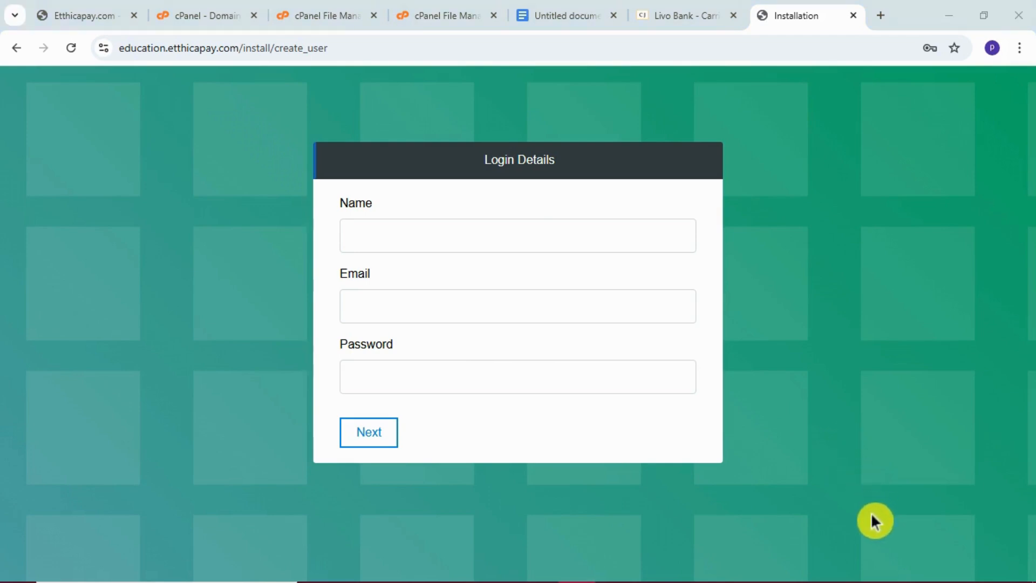
left_click(532, 227)
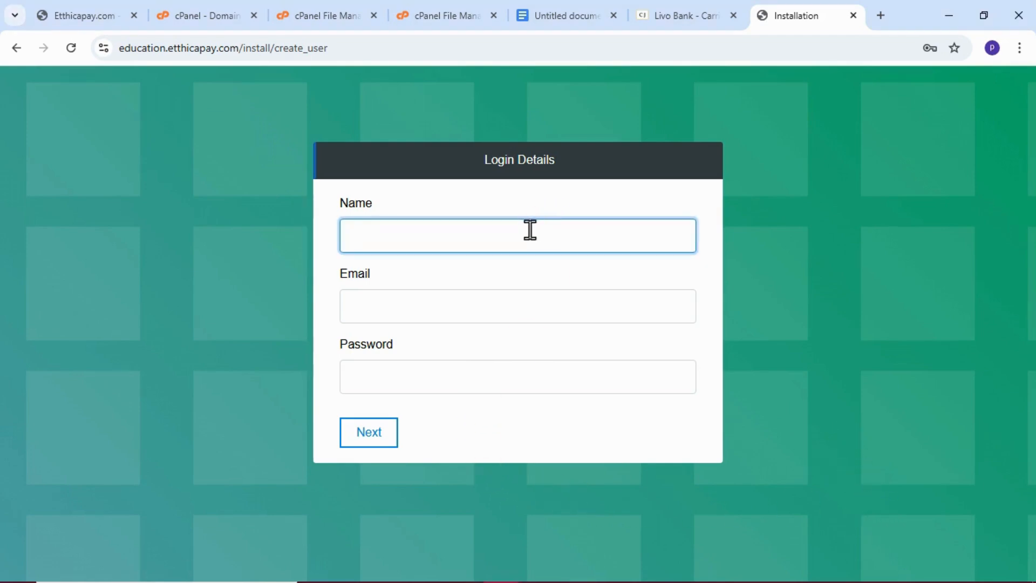
left_click(799, 240)
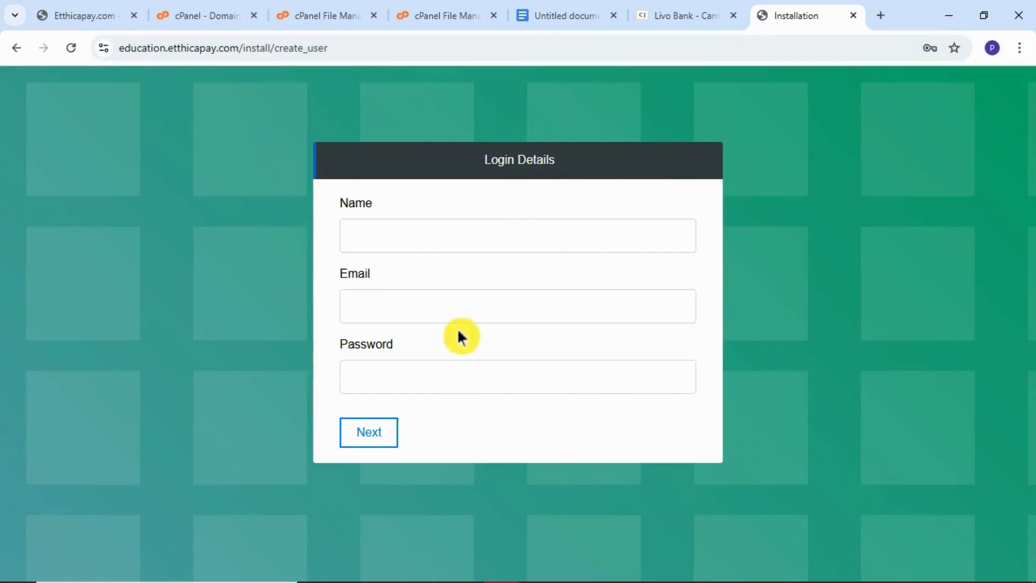
left_click(464, 313)
left_click(540, 227)
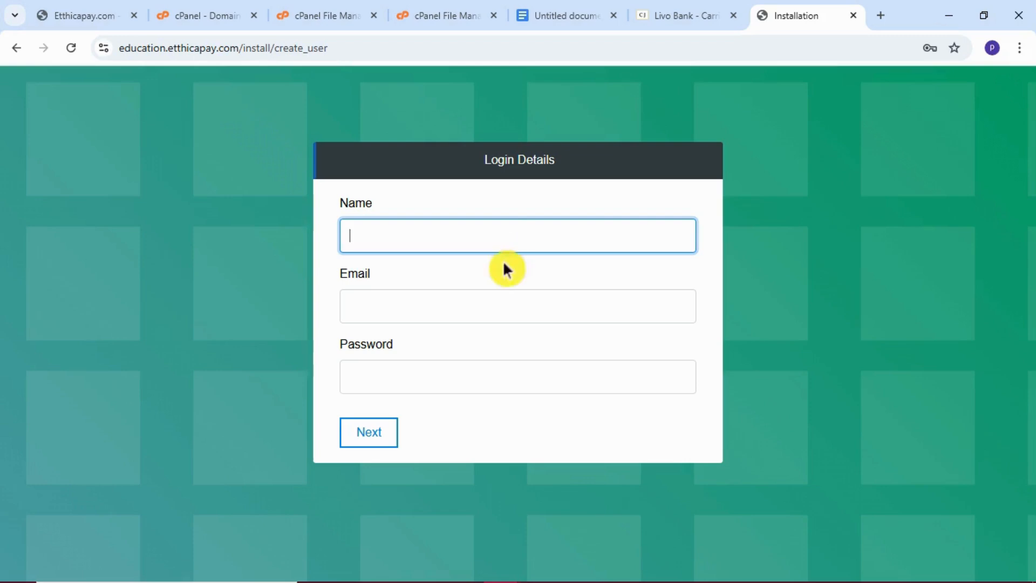
left_click(495, 306)
left_click(383, 377)
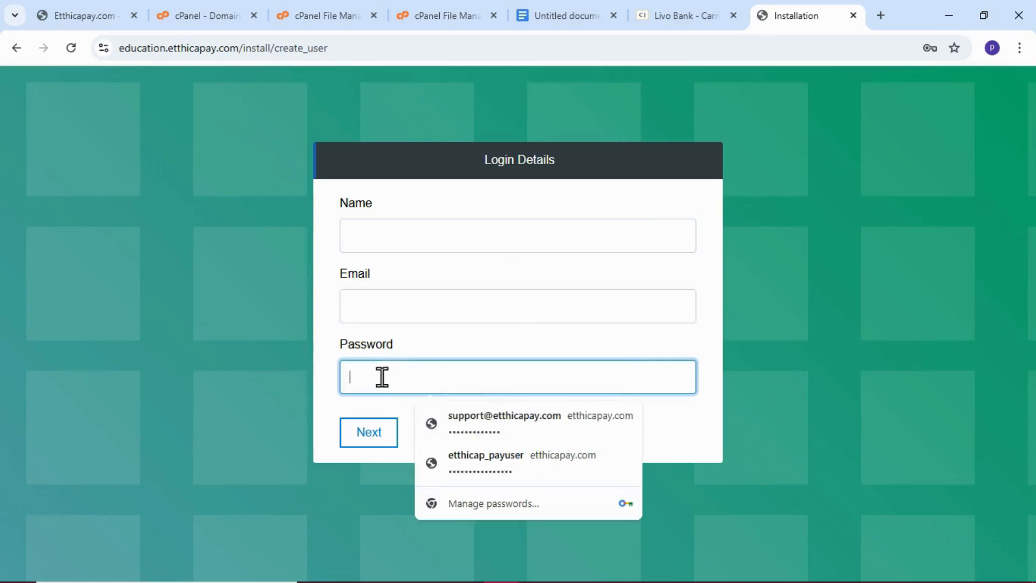
Set the name in Login Details to Admin.
left_click(426, 222)
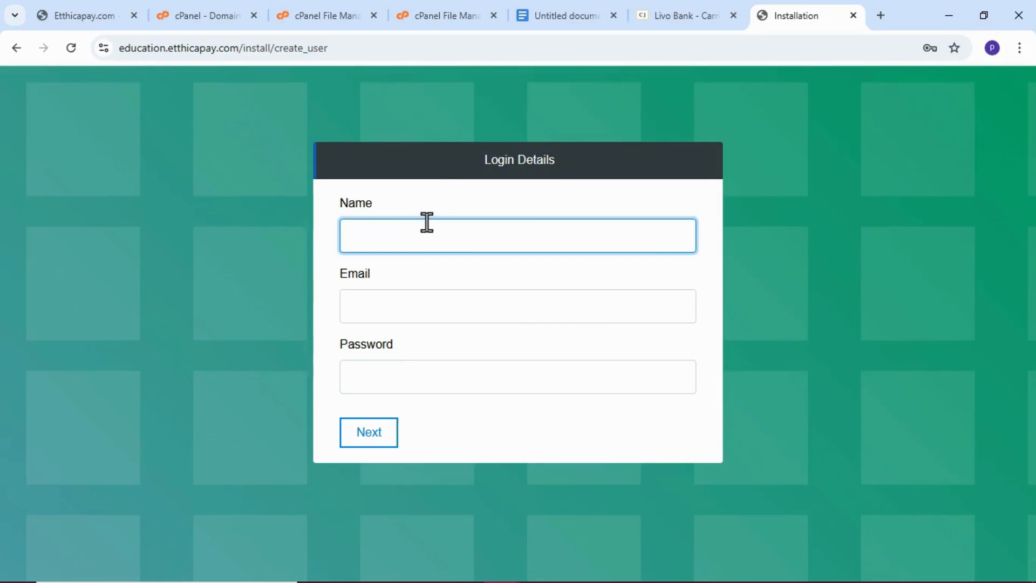
type("Admin")
left_click(556, 410)
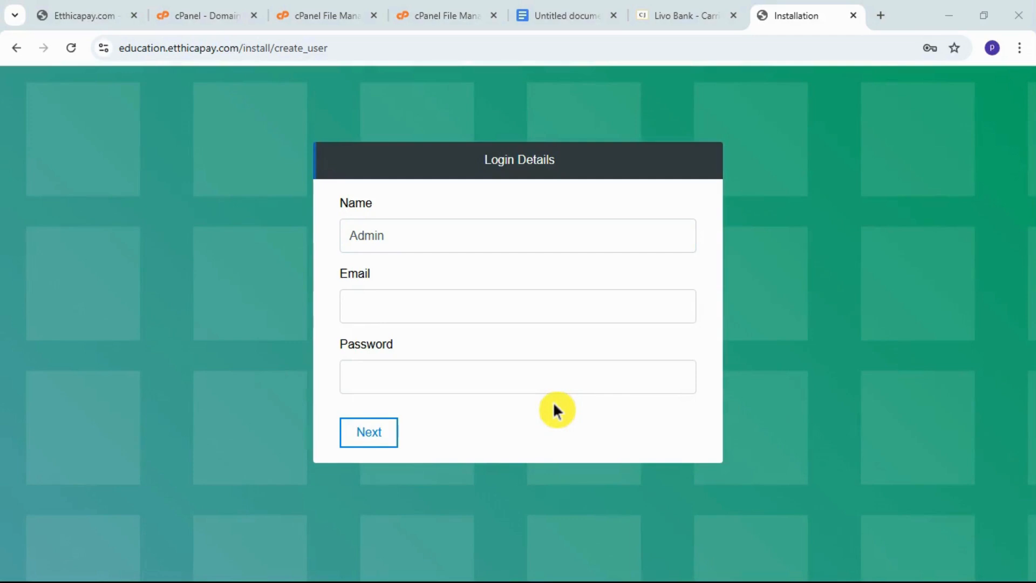
left_click(455, 244)
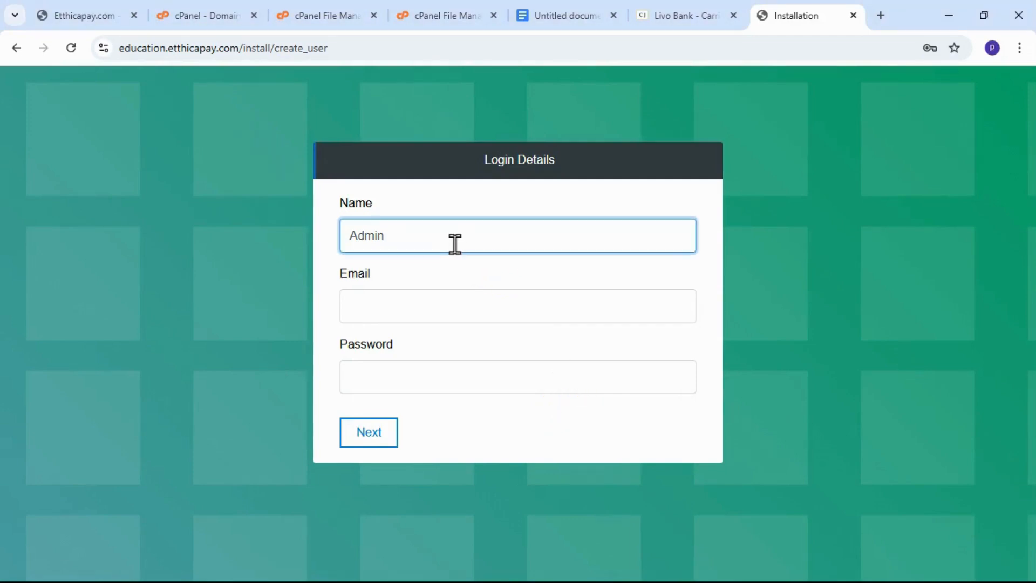
Fill in the administrator's e-mail address in Login Details.
left_click(442, 319)
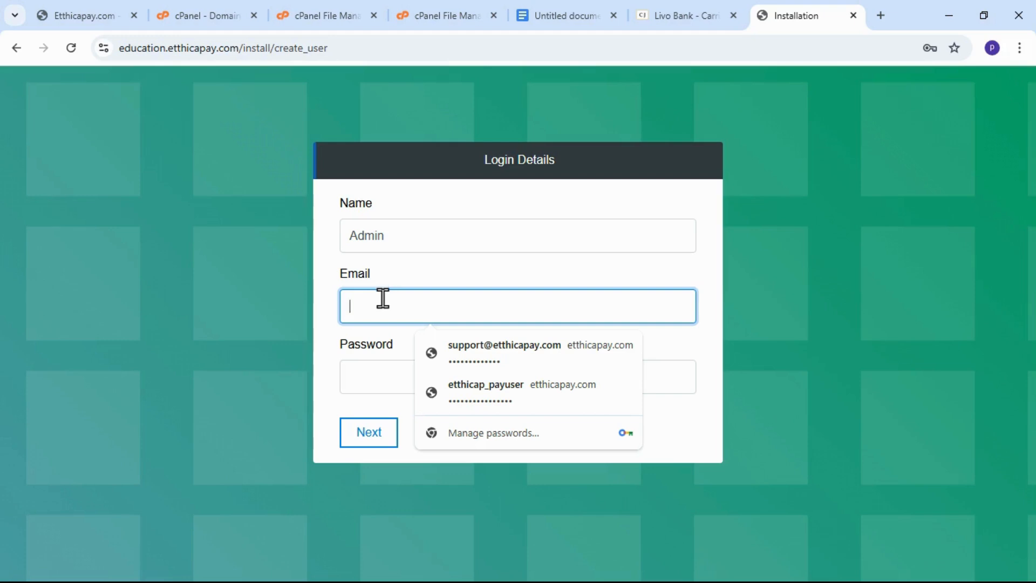
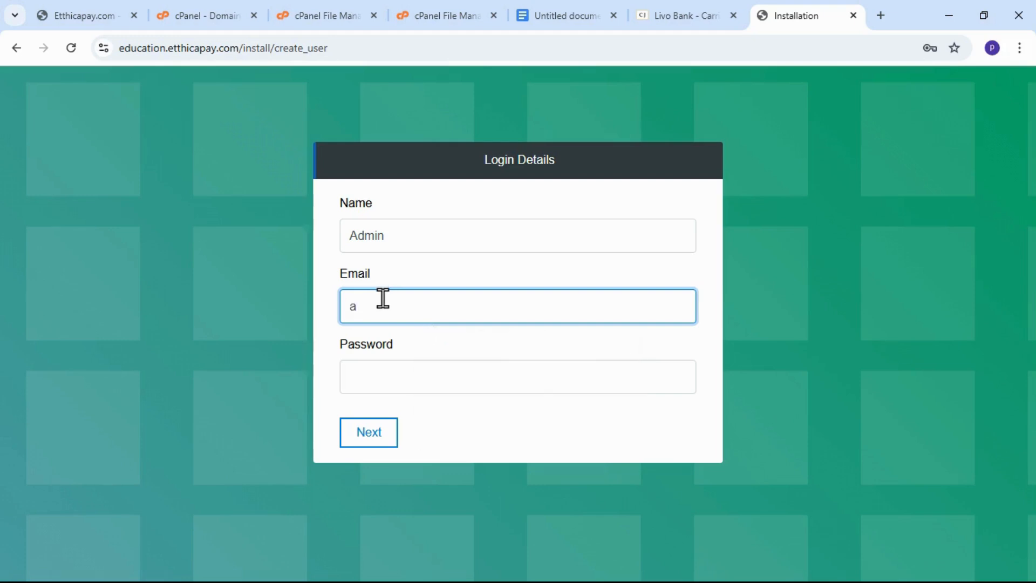
left_click_drag(467, 319, 338, 324)
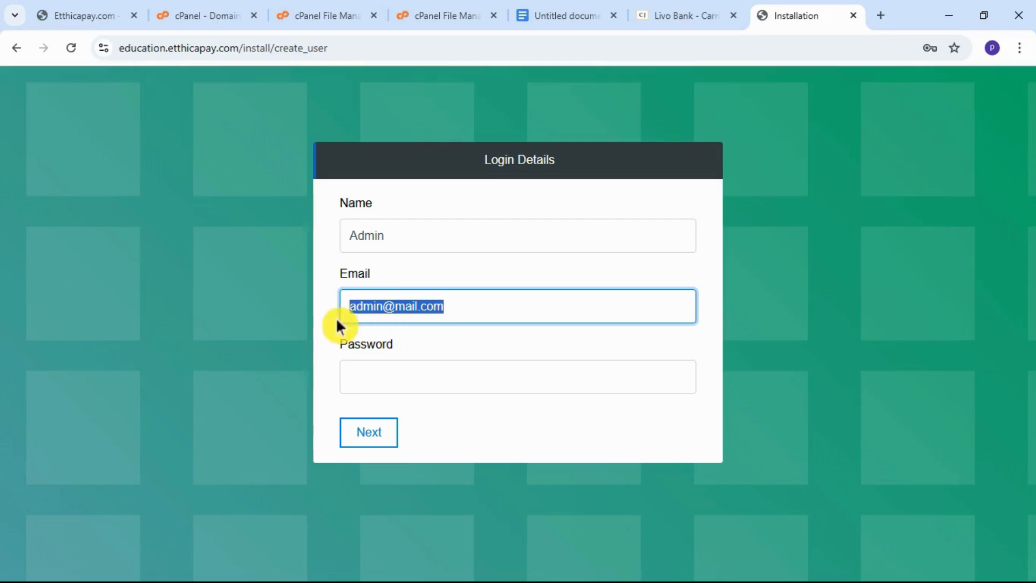
Enter an administrator password and try to submit the login details.
left_click(410, 376)
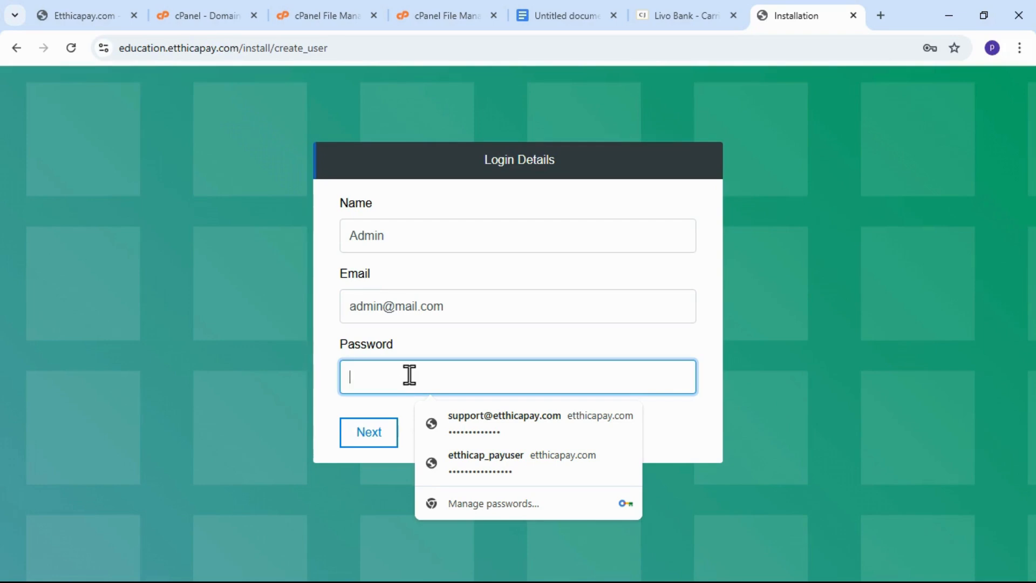
type("admin")
left_click(370, 432)
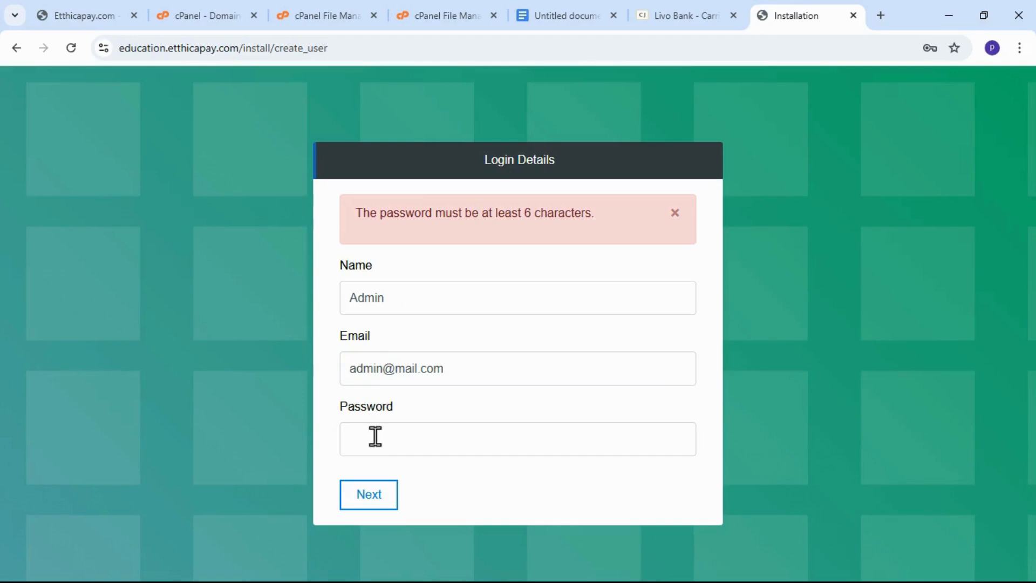
Enter a new administrator password of at least six characters and continue to System Settings.
left_click(387, 437)
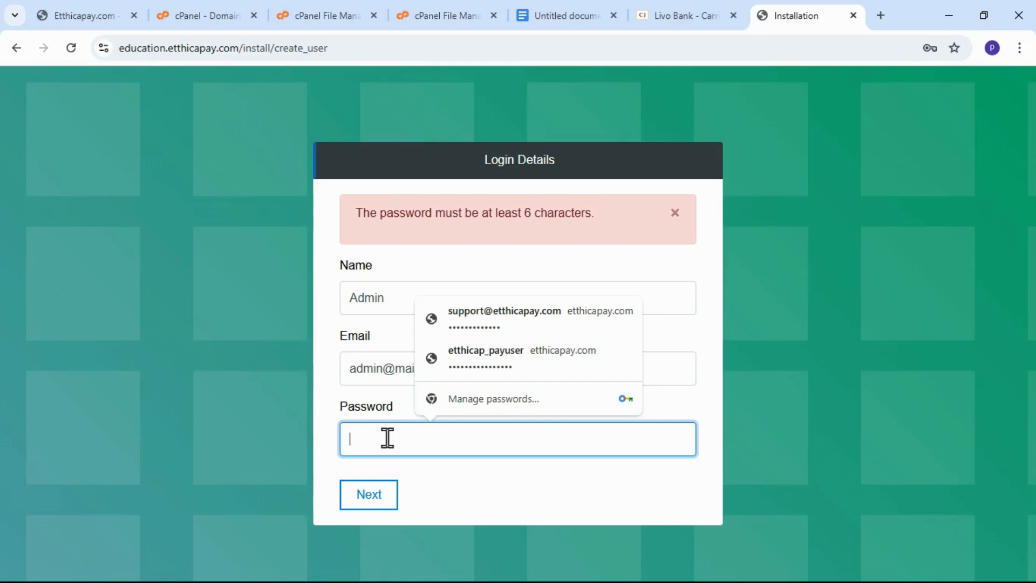
type("1")
key("BackSpace")
type("12345")
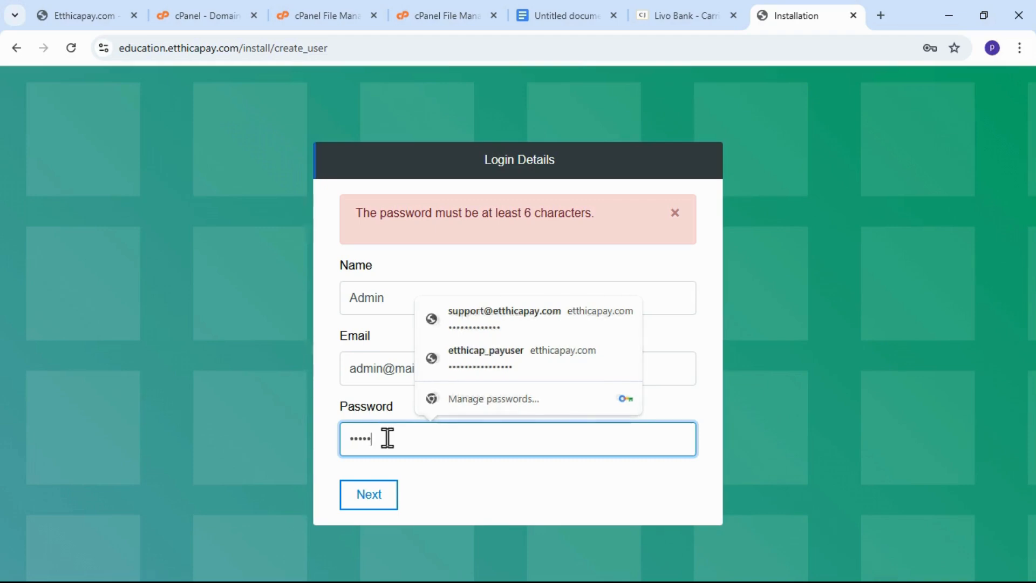
type("678")
left_click(366, 504)
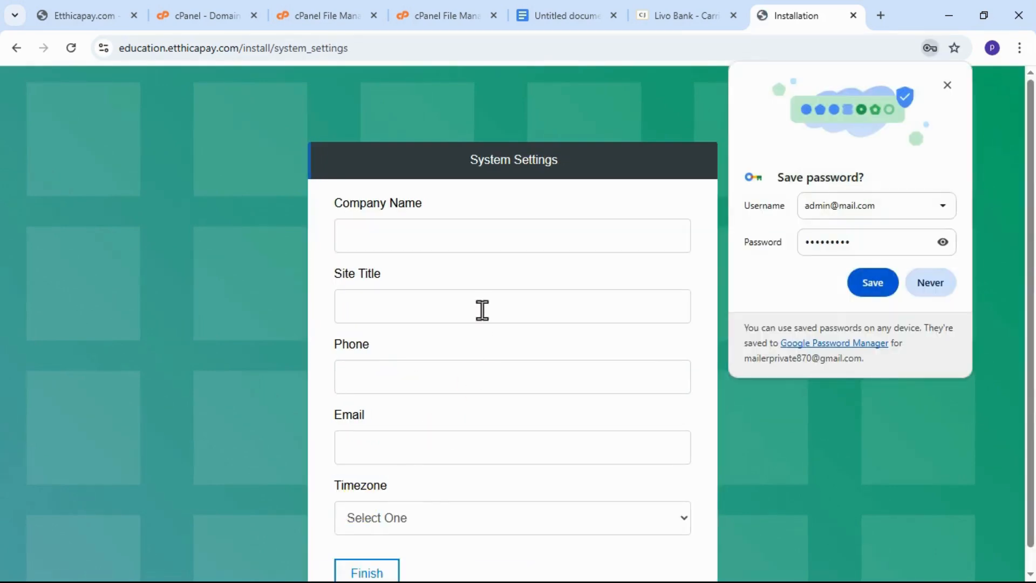
Dismiss the browser's password warning and set both Company Name and Site Title to education in System Settings.
left_click(456, 235)
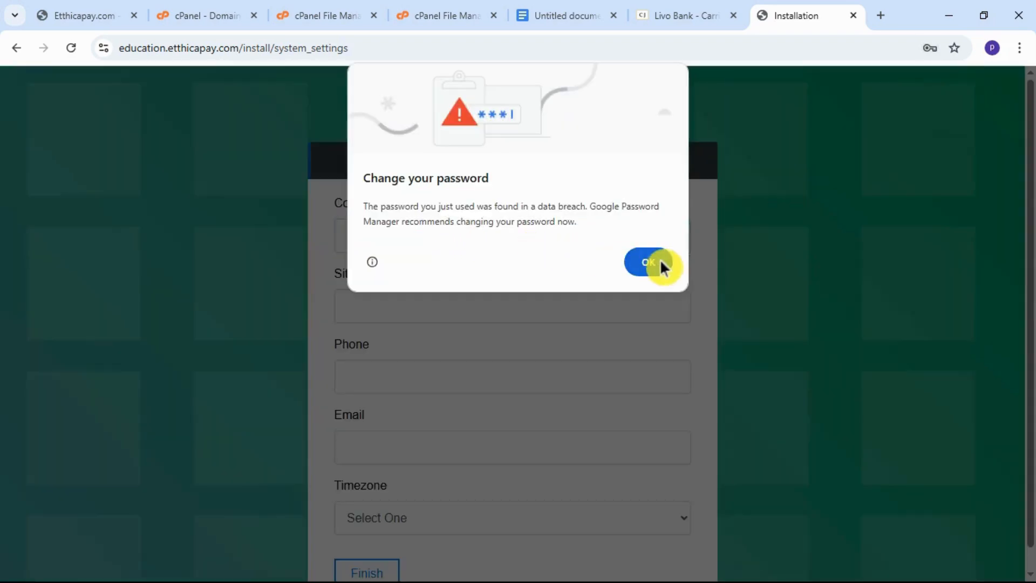
left_click(654, 259)
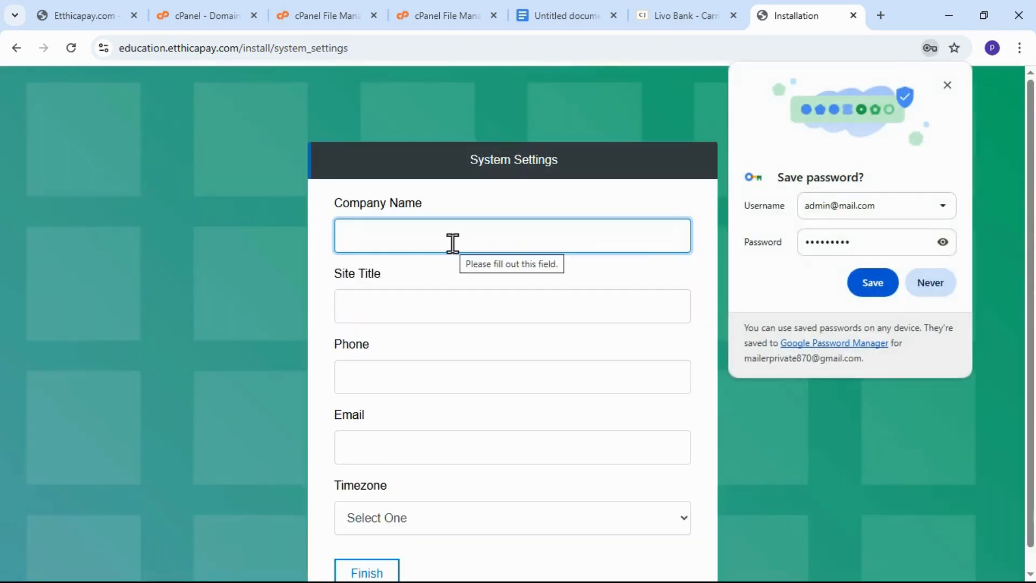
type("educa")
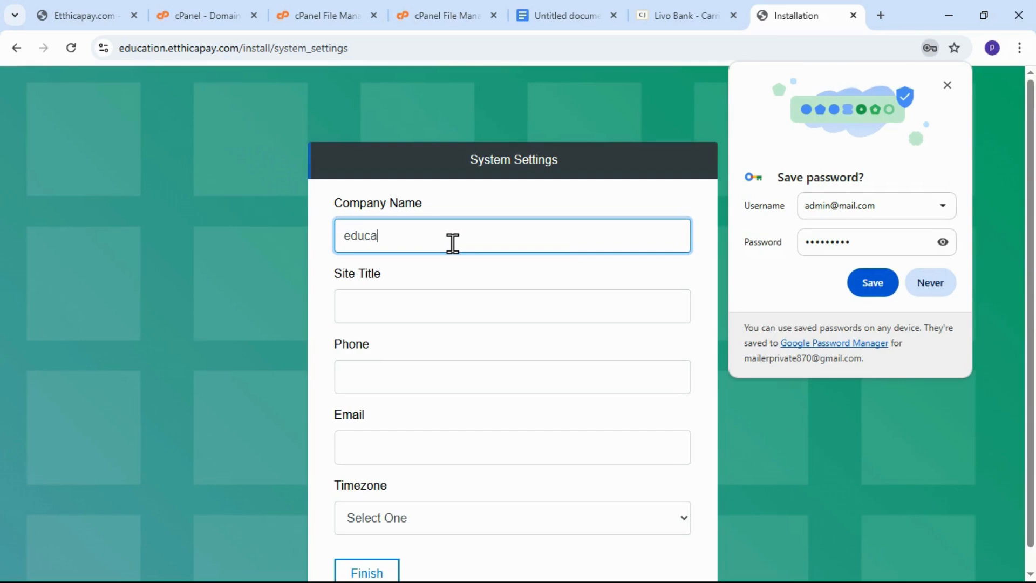
type("tion")
left_click(447, 318)
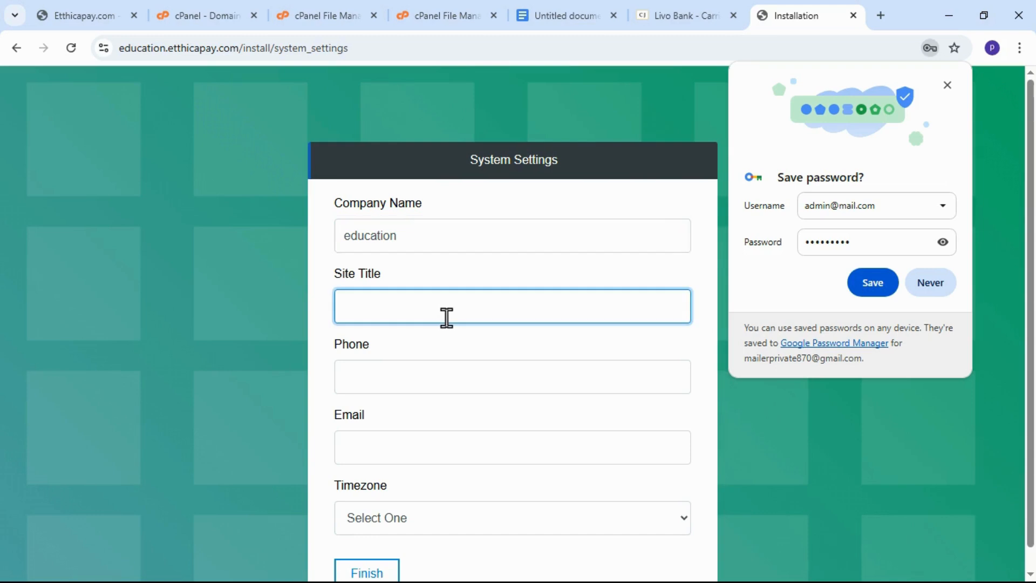
type("education")
Fill in the company's phone number and e-mail address in System Settings.
left_click(442, 382)
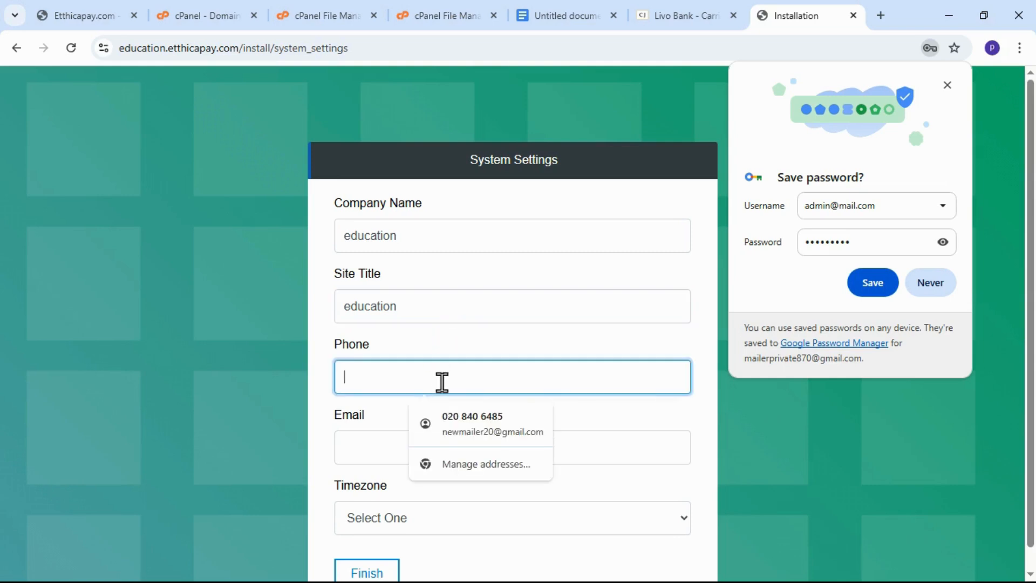
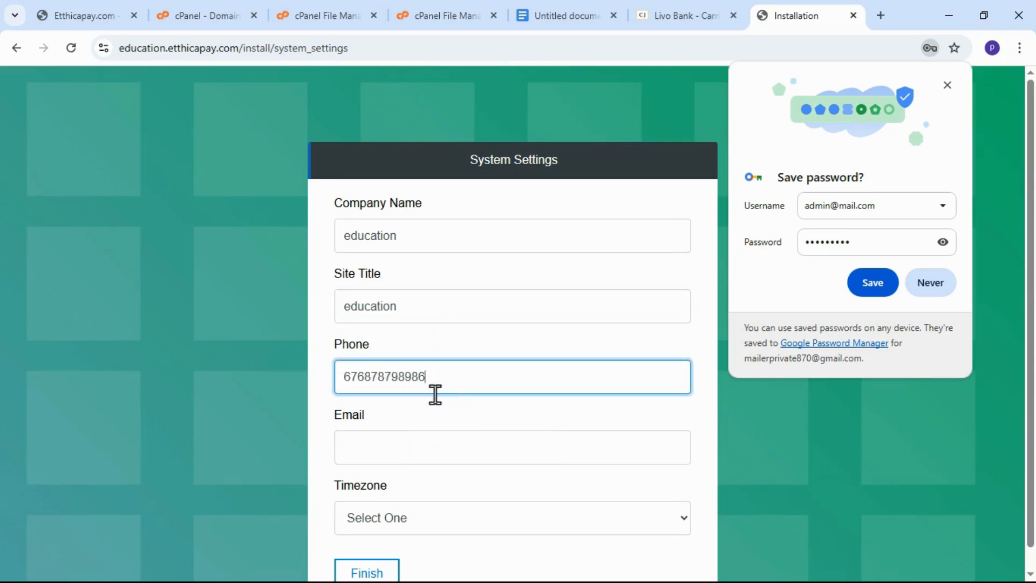
left_click(417, 453)
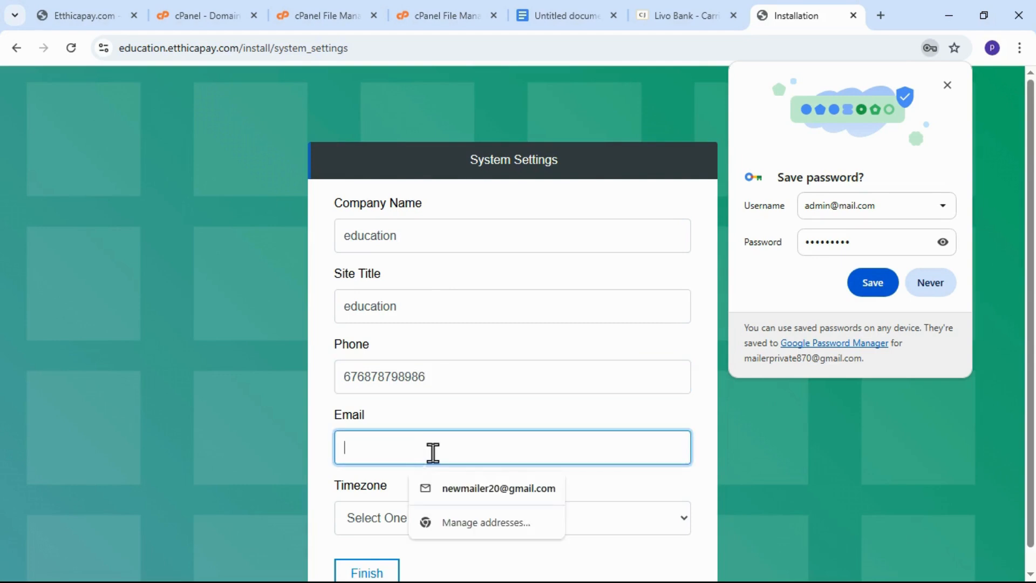
left_click(453, 486)
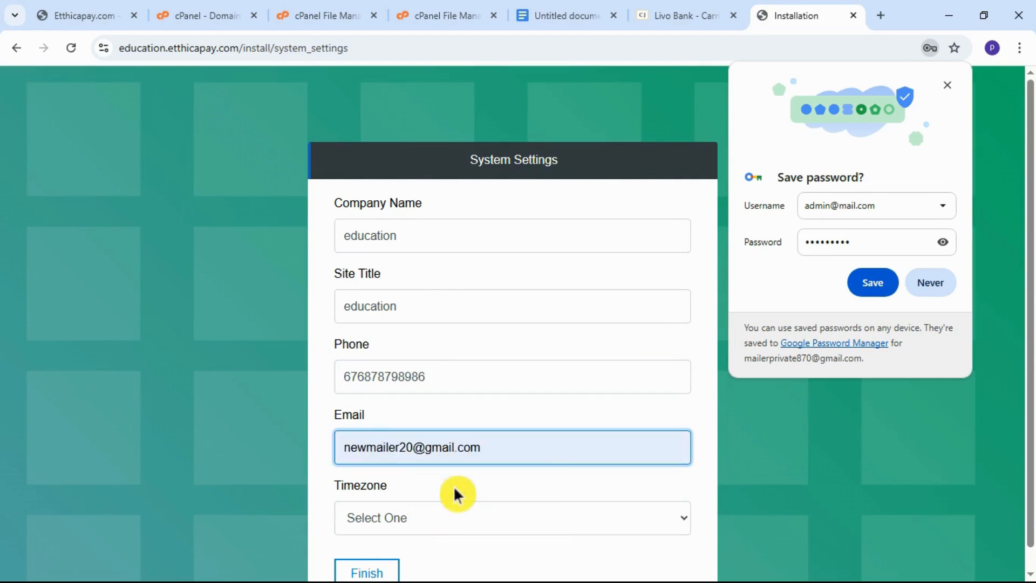
Set the timezone to GMT +00:00 Africa/Bissau and finish the installation.
scroll(457, 485, "down", 1)
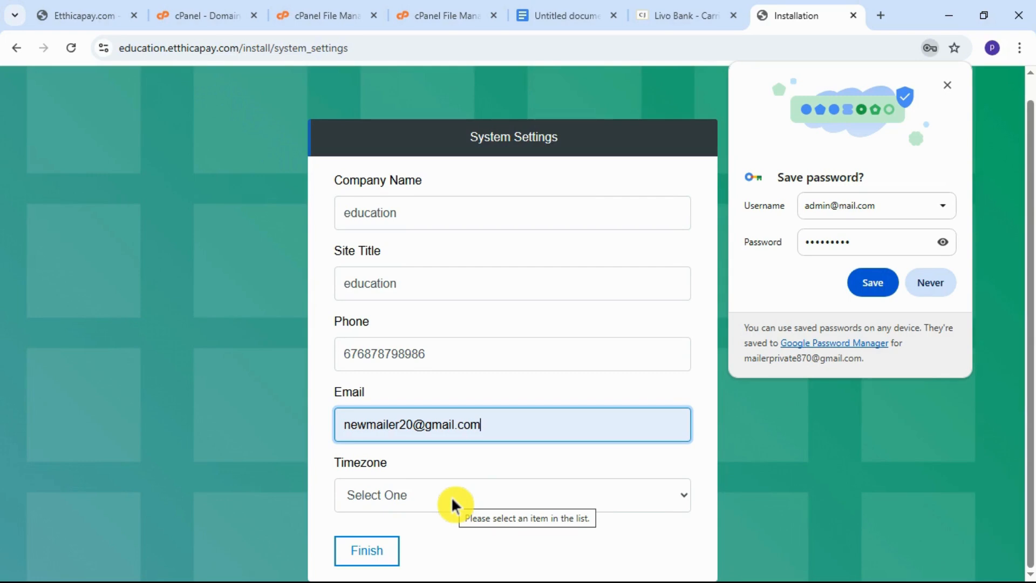
left_click(439, 495)
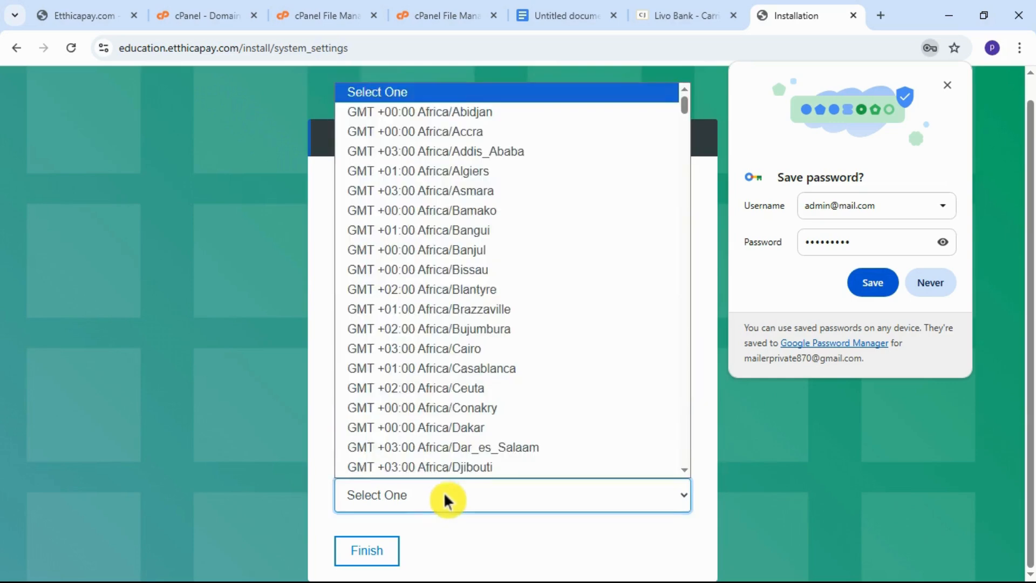
left_click(462, 274)
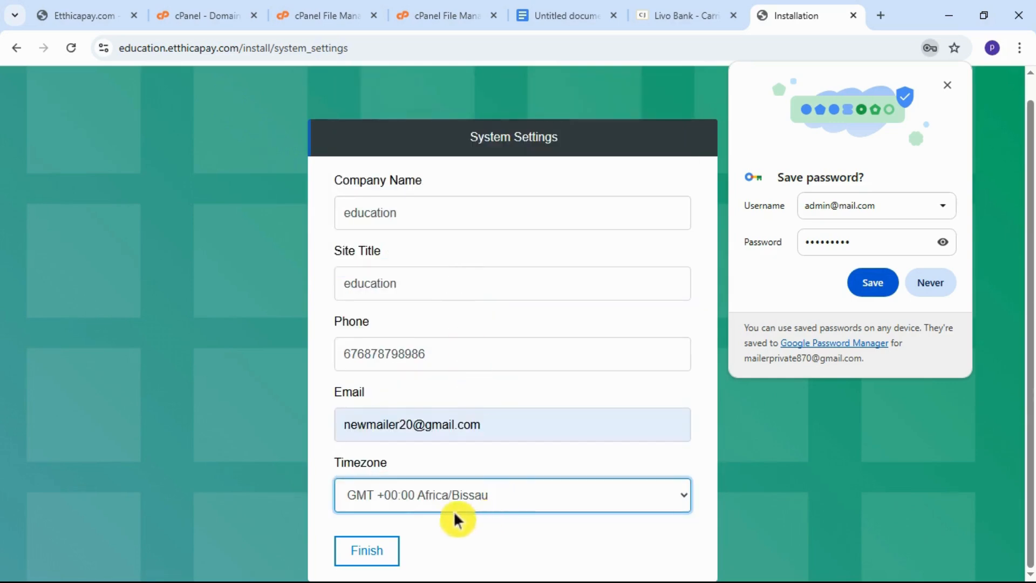
left_click(367, 554)
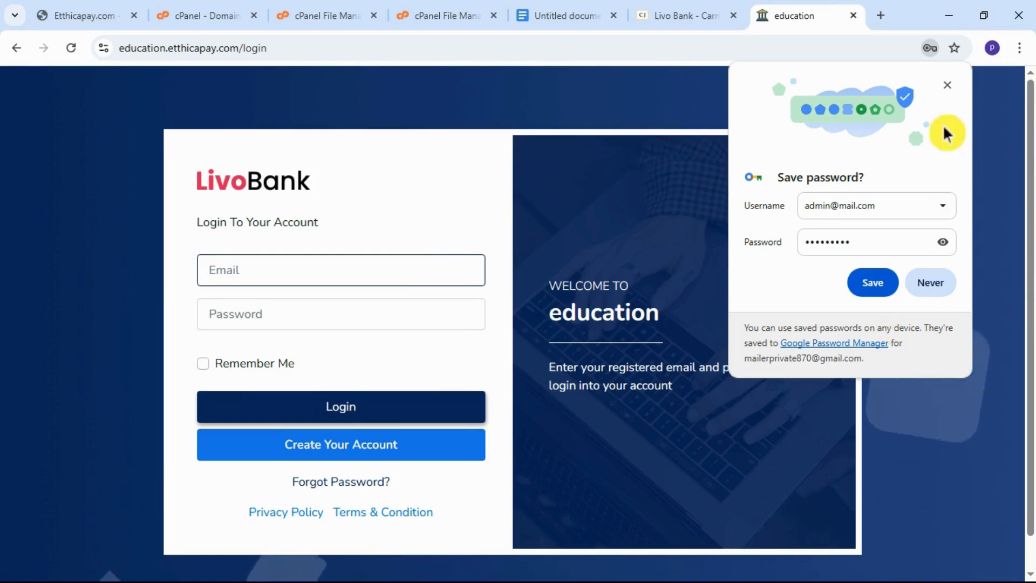
Dismiss the offer to save the password and enter the administrator's e-mail address in the Livo Bank login form.
left_click(946, 87)
left_click(279, 280)
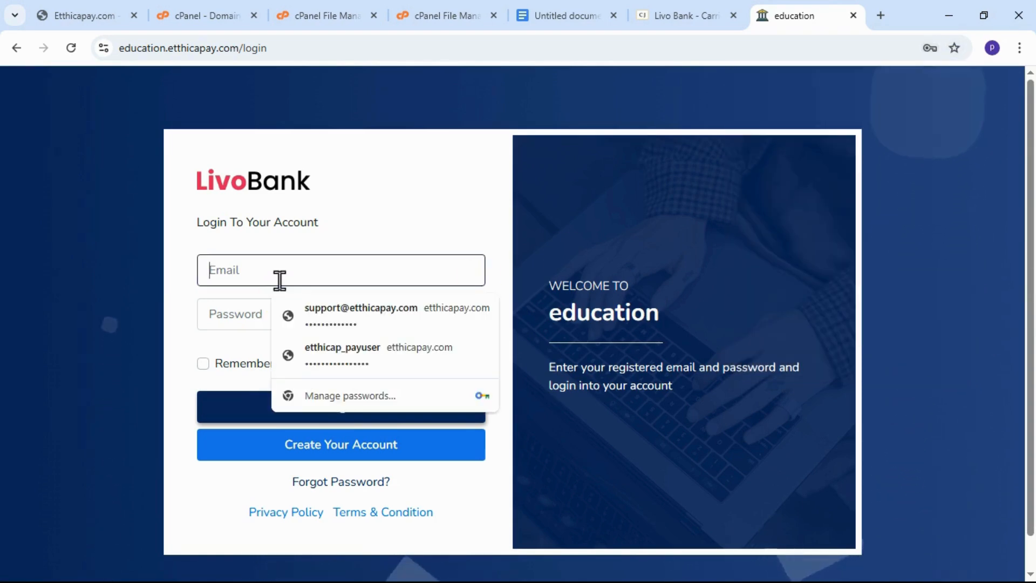
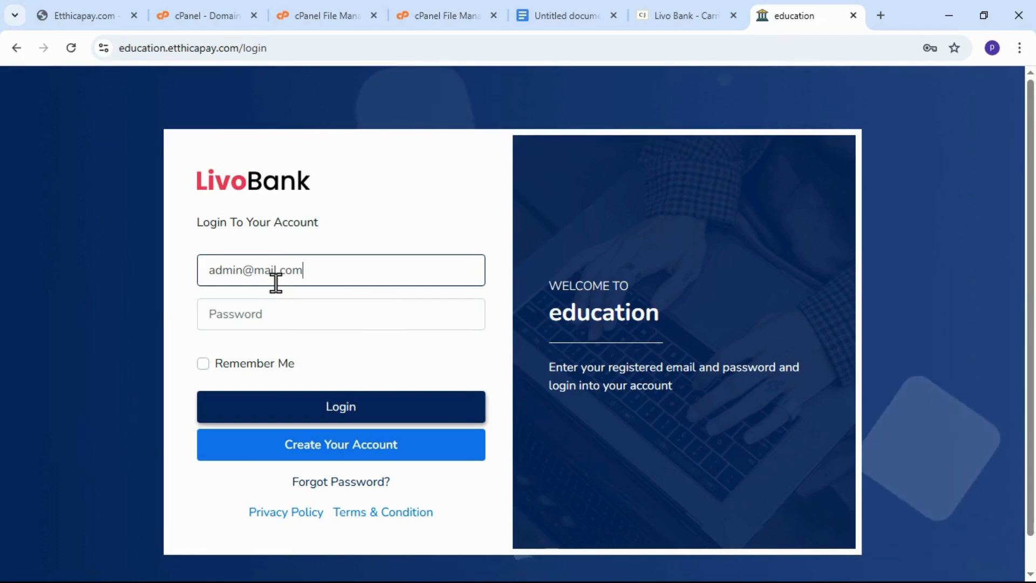
Enter the administrator password and try to log in to the Livo Bank site.
left_click(214, 324)
type("•••••")
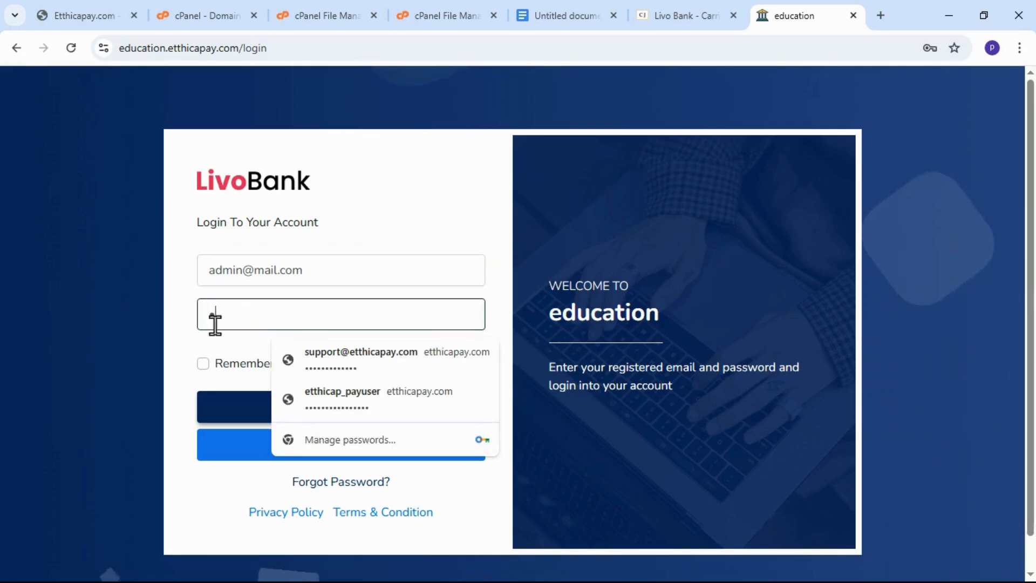
type("•••")
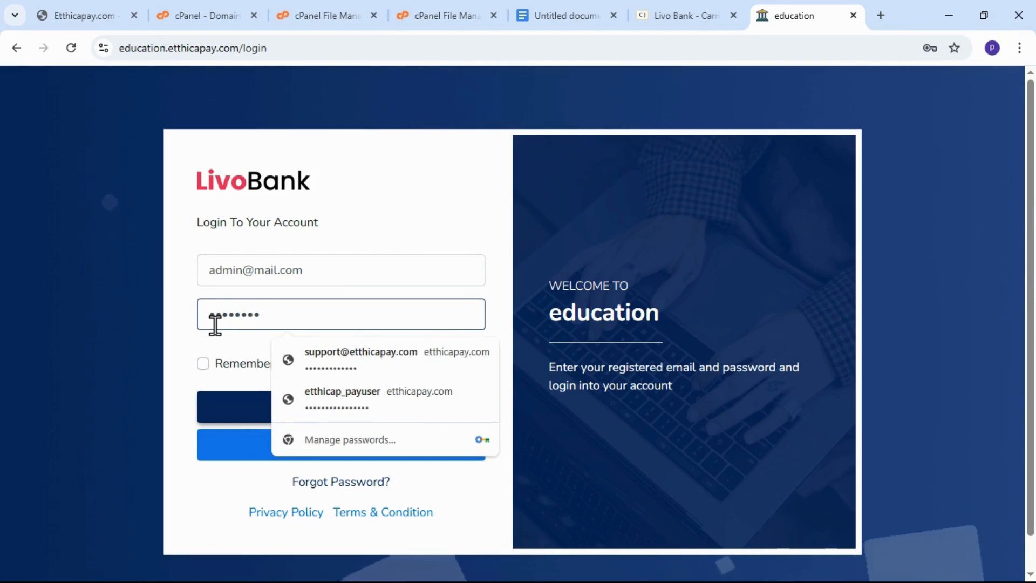
type("•")
left_click(243, 420)
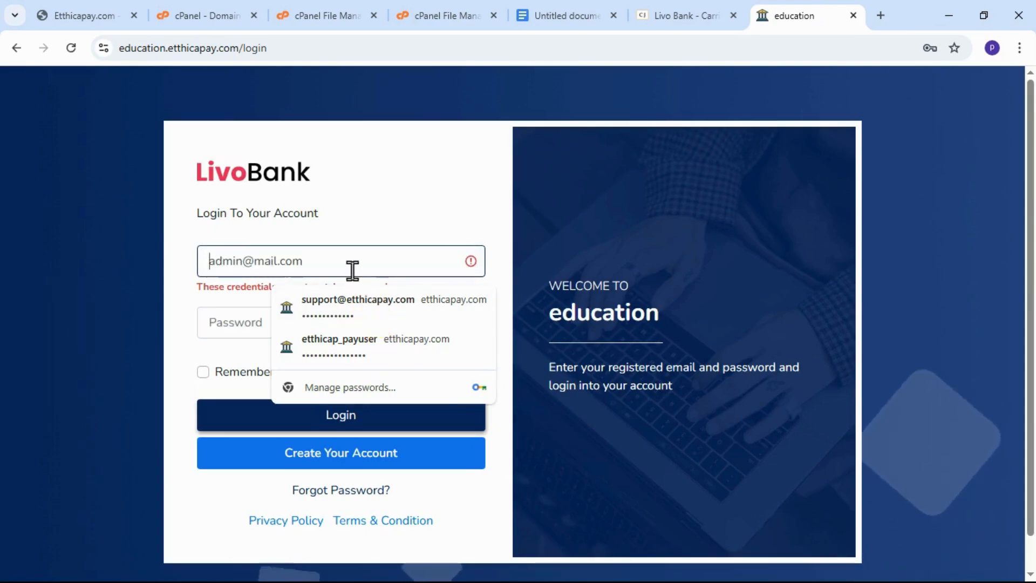
Re-enter the administrator password and log in to the admin area.
left_click(217, 327)
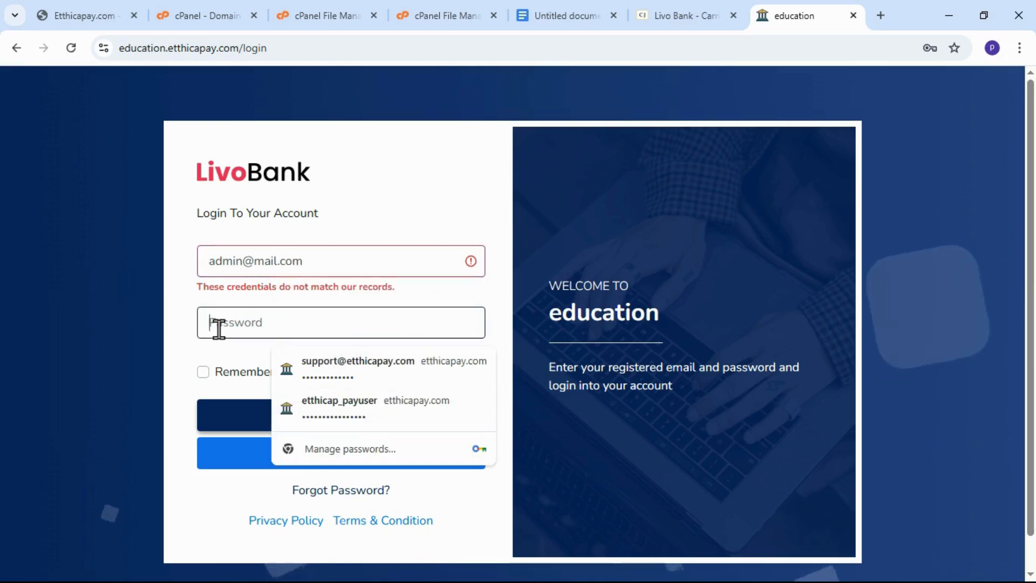
type("••")
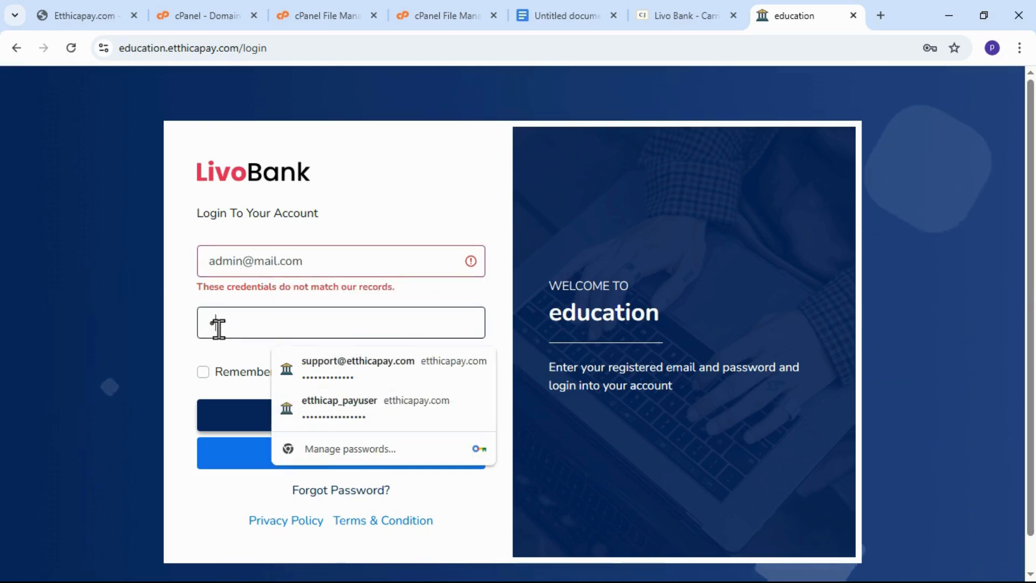
type("••")
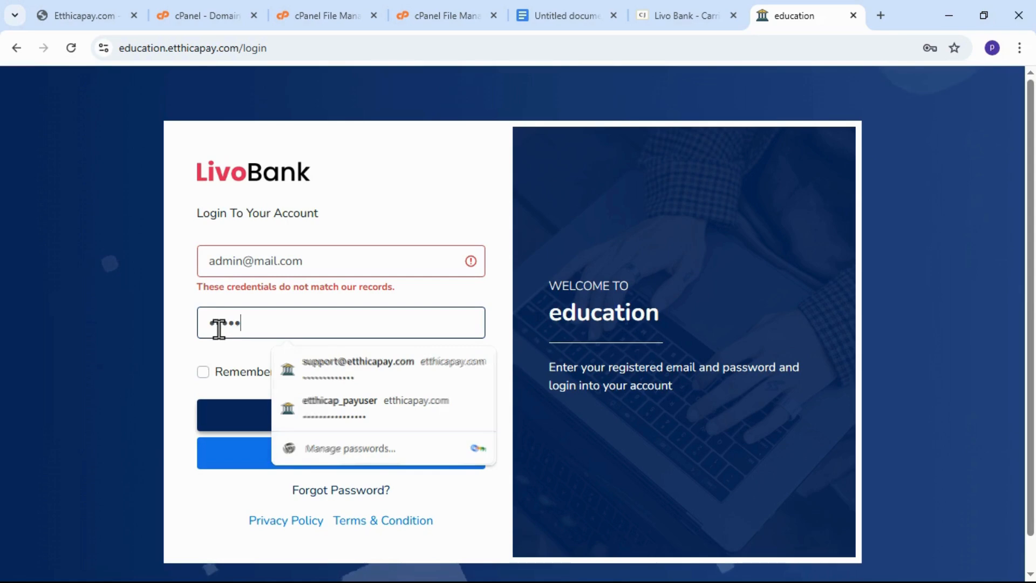
type("•••")
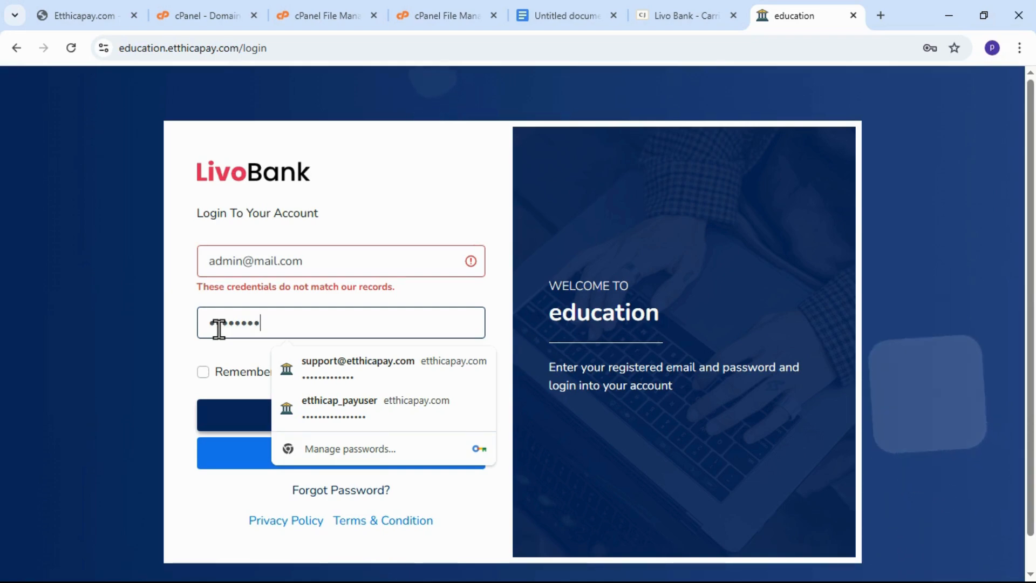
key("Return")
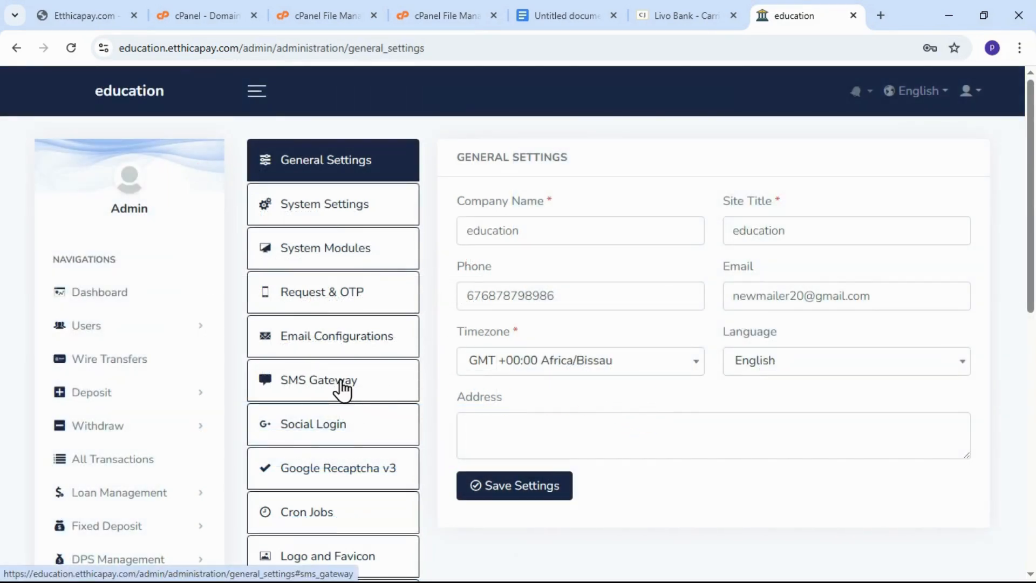
Look through the admin area, including the dashboard, currency list, branches and wire transfer requests.
scroll(128, 232, "down", 3)
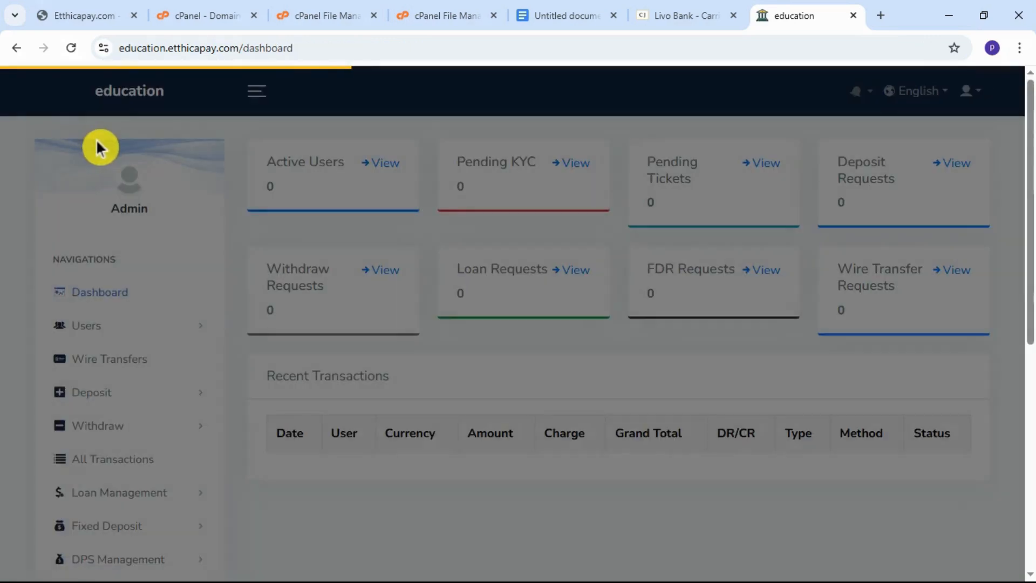
scroll(134, 358, "down", 8)
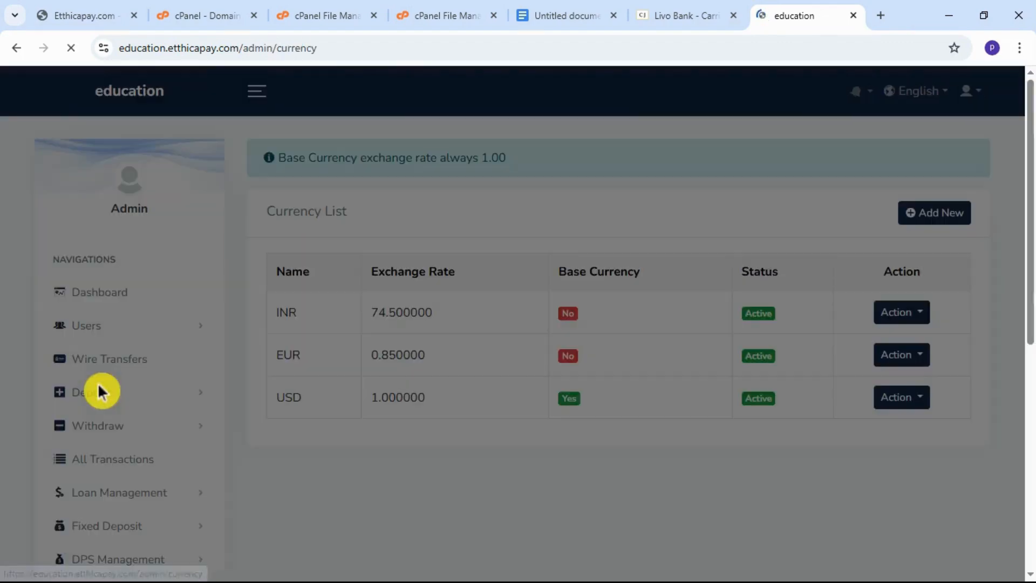
scroll(286, 435, "down", 8)
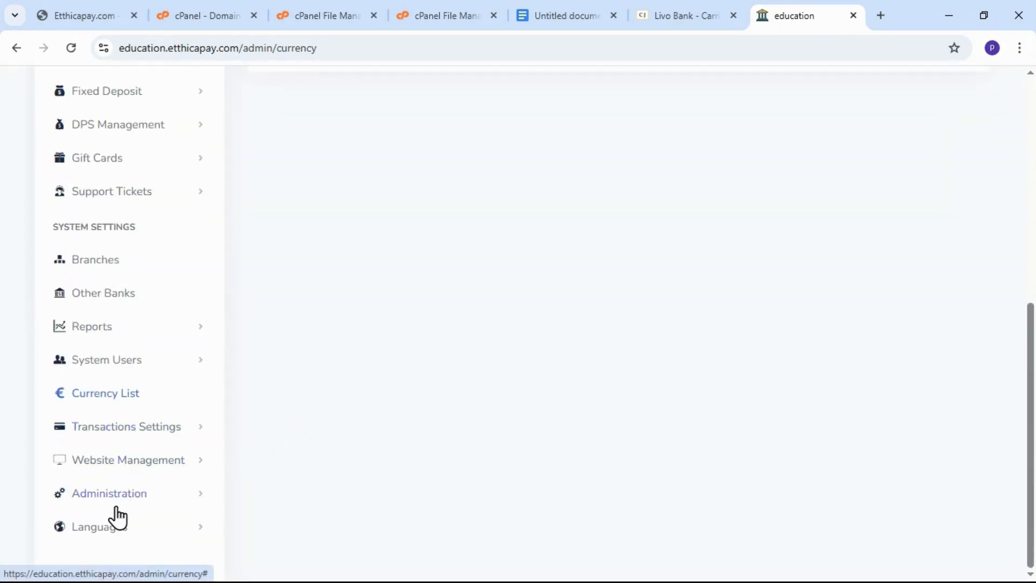
scroll(118, 463, "up", 3)
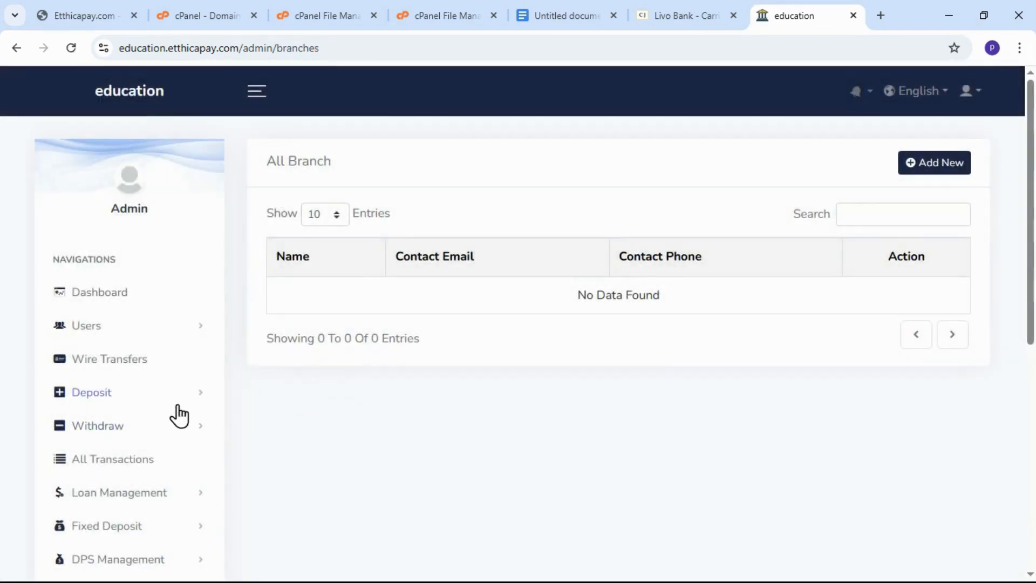
left_click(160, 366)
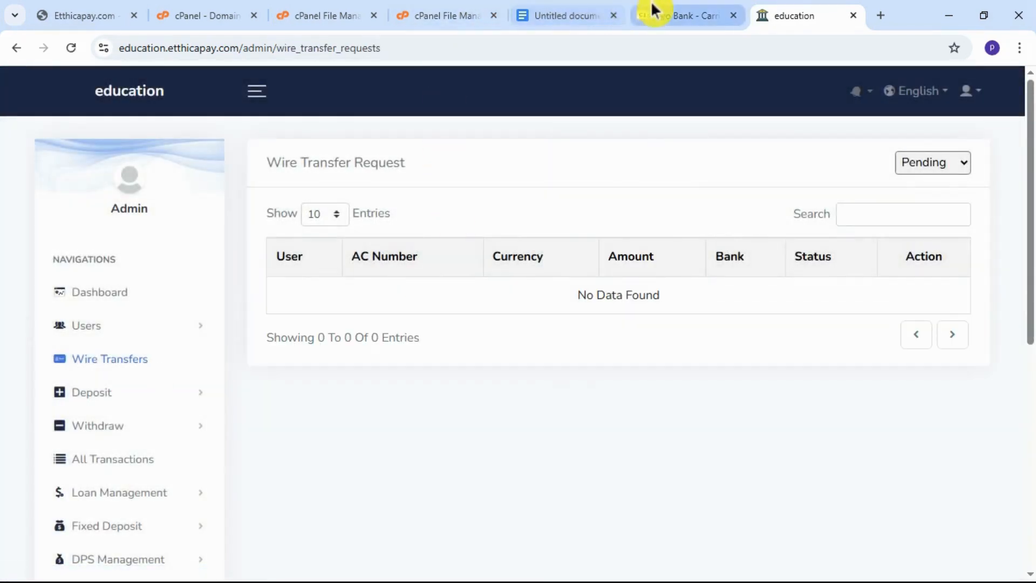
Switch to the Google Docs to-do list and check off Upload PHP Script and Install Script.
left_click(548, 7)
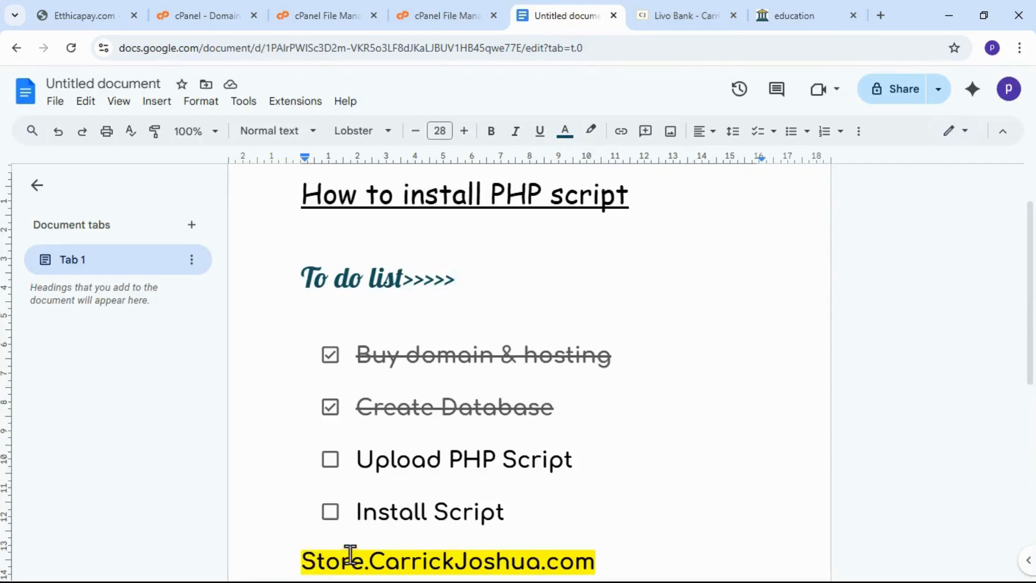
scroll(354, 540, "down", 1)
left_click(329, 383)
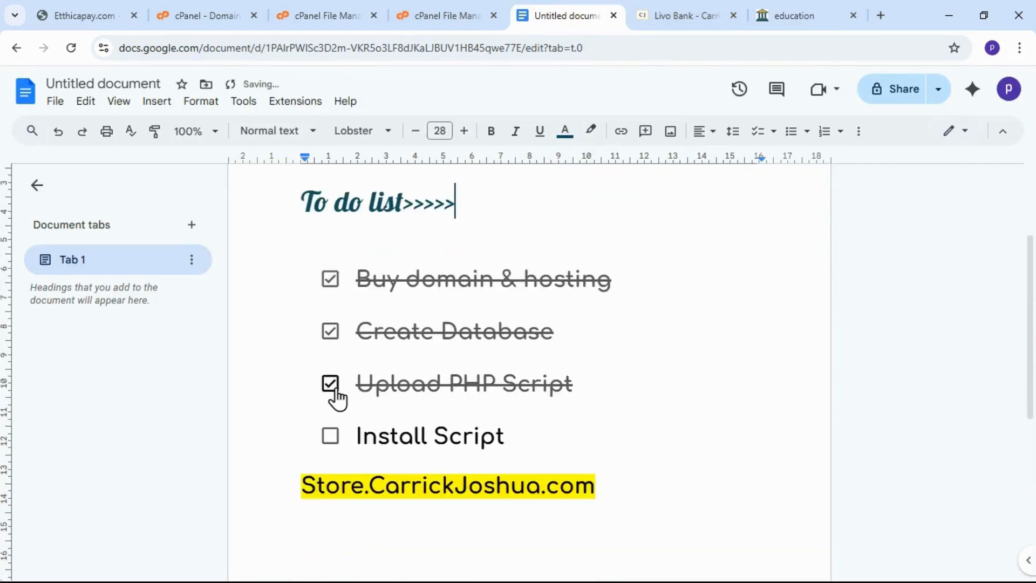
left_click(329, 437)
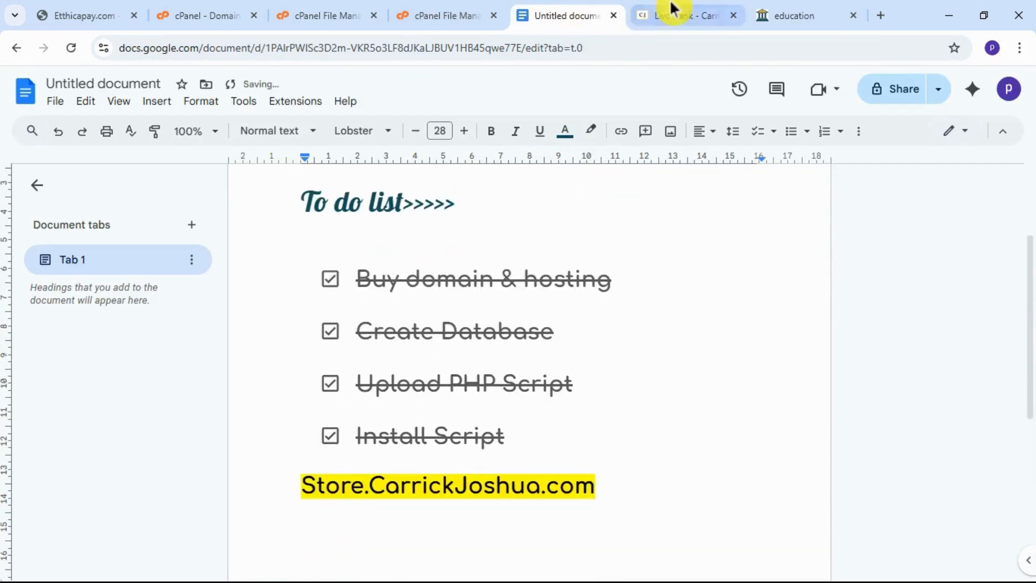
Switch to the Livo Bank product page in the store and read through its description, features and supported payment gateways.
left_click(705, 13)
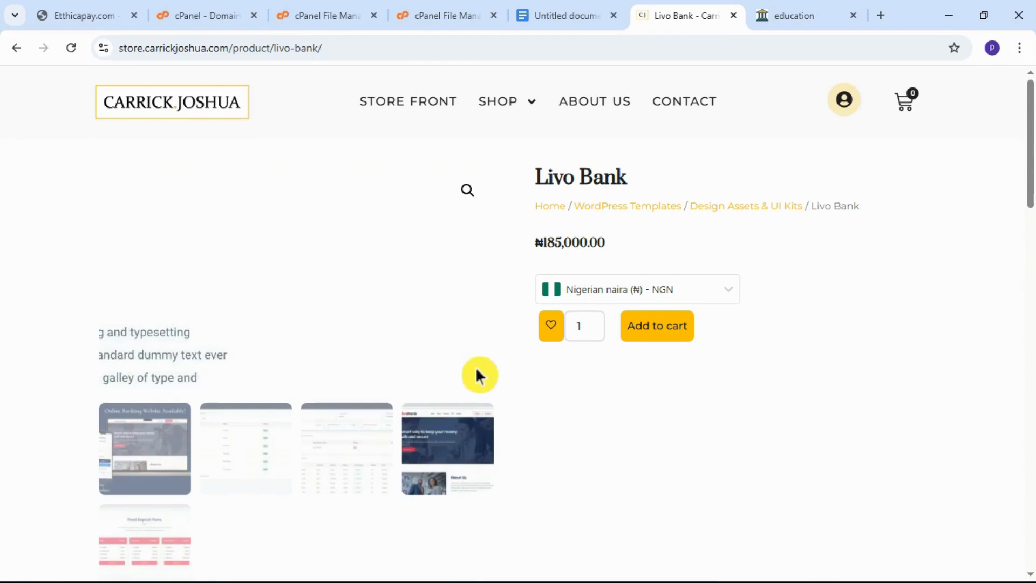
scroll(445, 486, "down", 7)
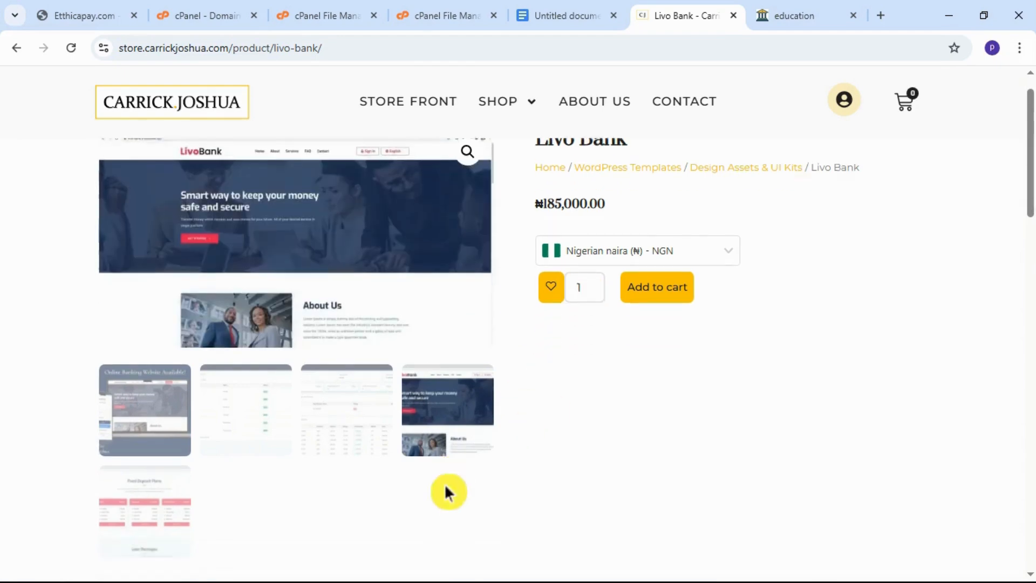
scroll(248, 467, "down", 4)
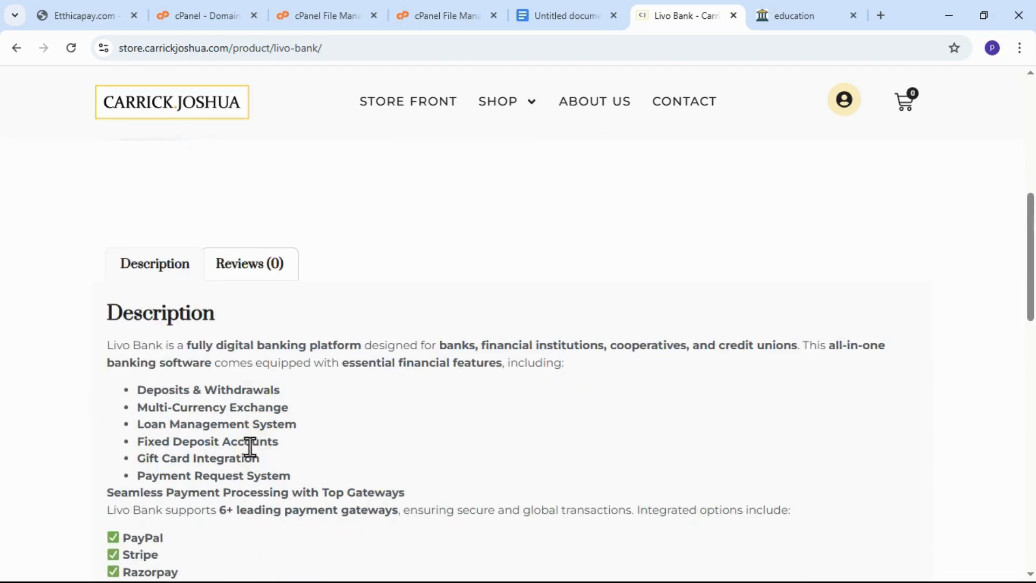
scroll(252, 455, "down", 1)
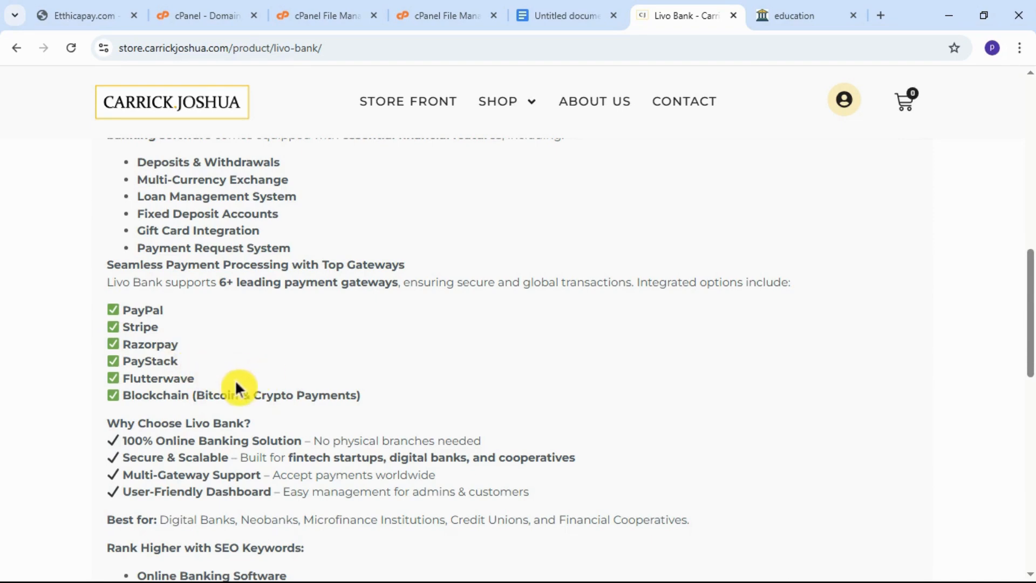
scroll(234, 380, "up", 3)
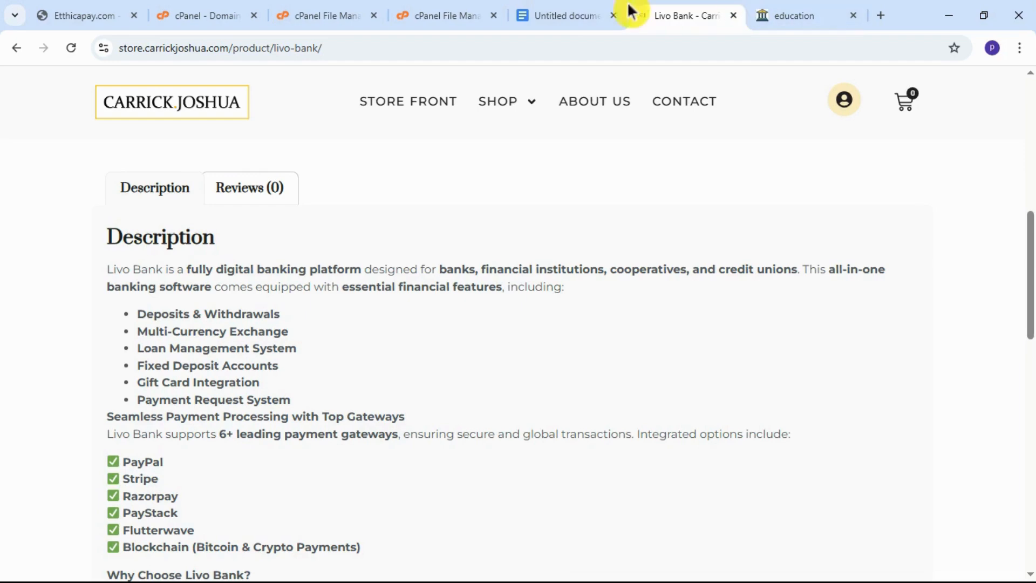
Return to the education site's admin area, expand Gift Cards, and review the navigation entries through the System Settings section.
left_click(831, 16)
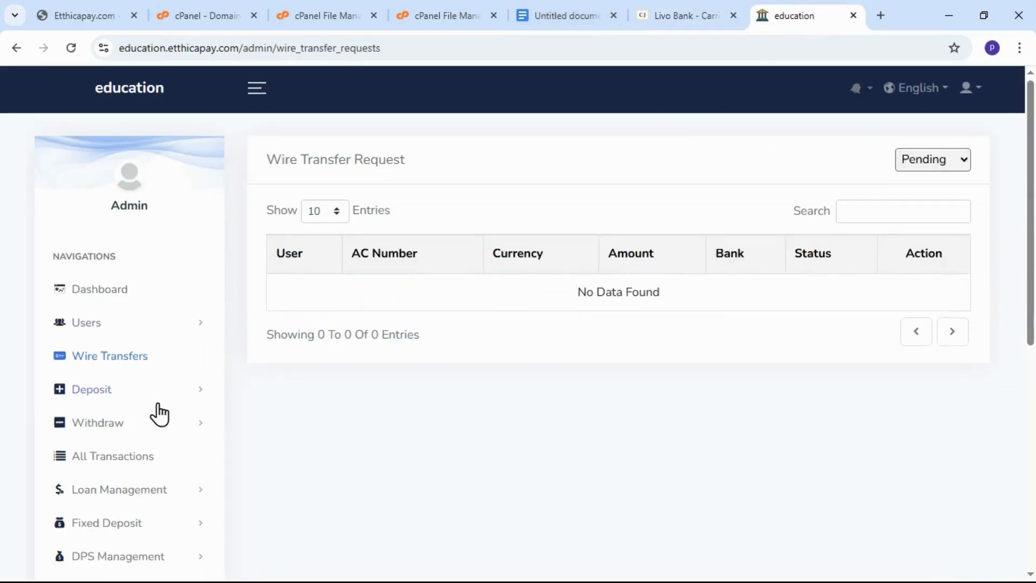
scroll(156, 413, "down", 4)
left_click(127, 371)
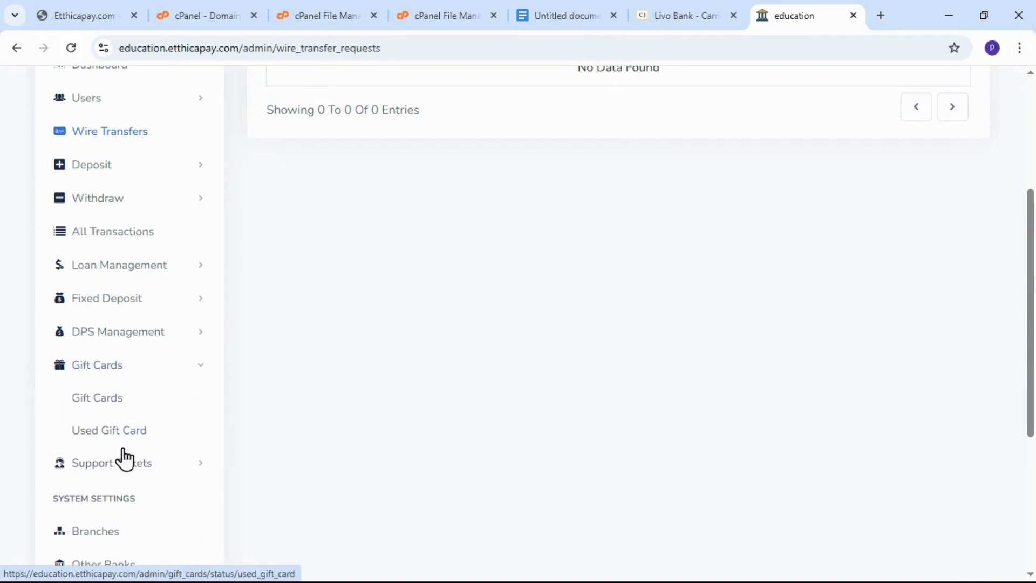
scroll(122, 469, "down", 3)
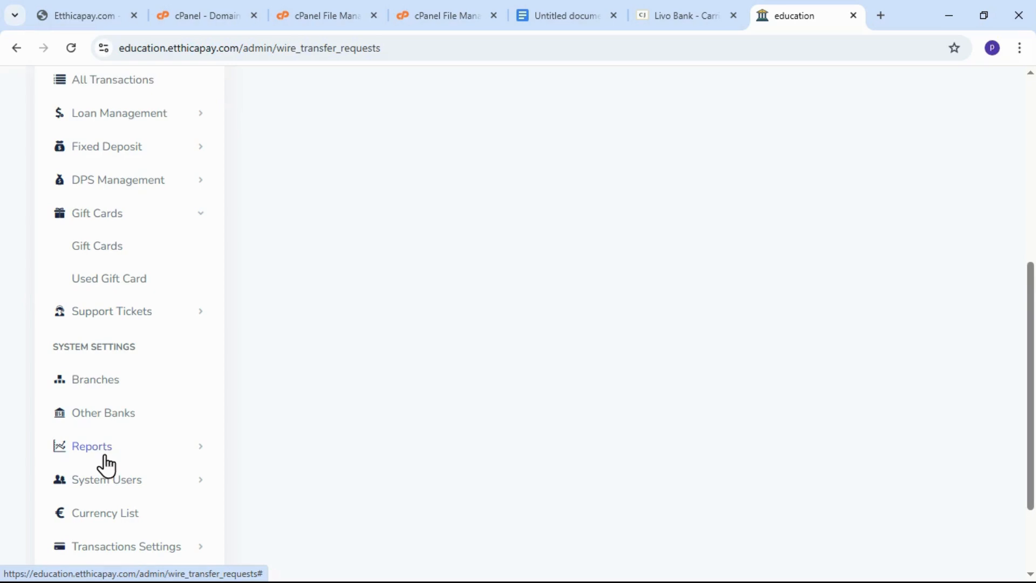
scroll(144, 478, "down", 2)
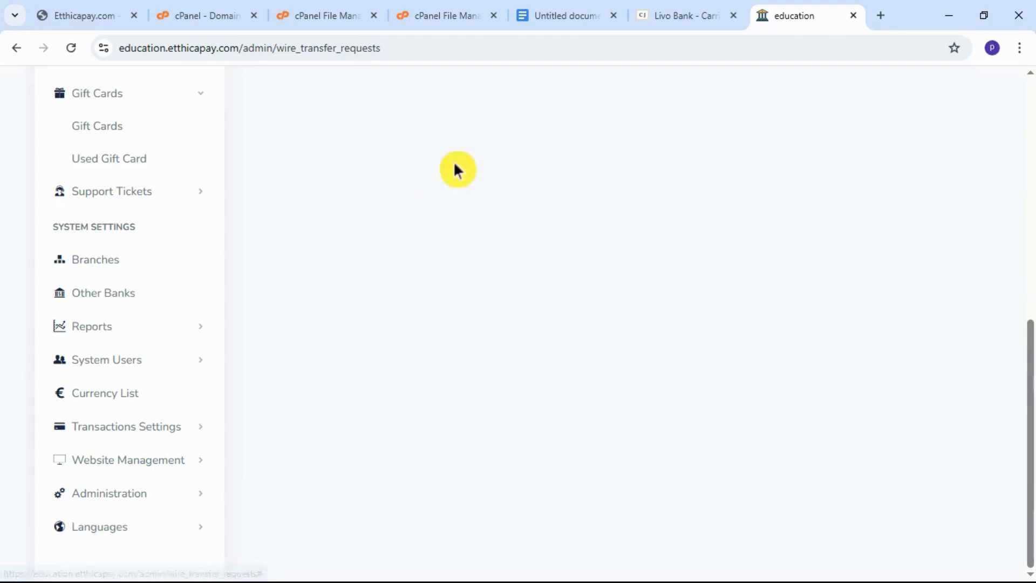
Go back to the Livo Bank product page and view its price and purchase options.
left_click(667, 27)
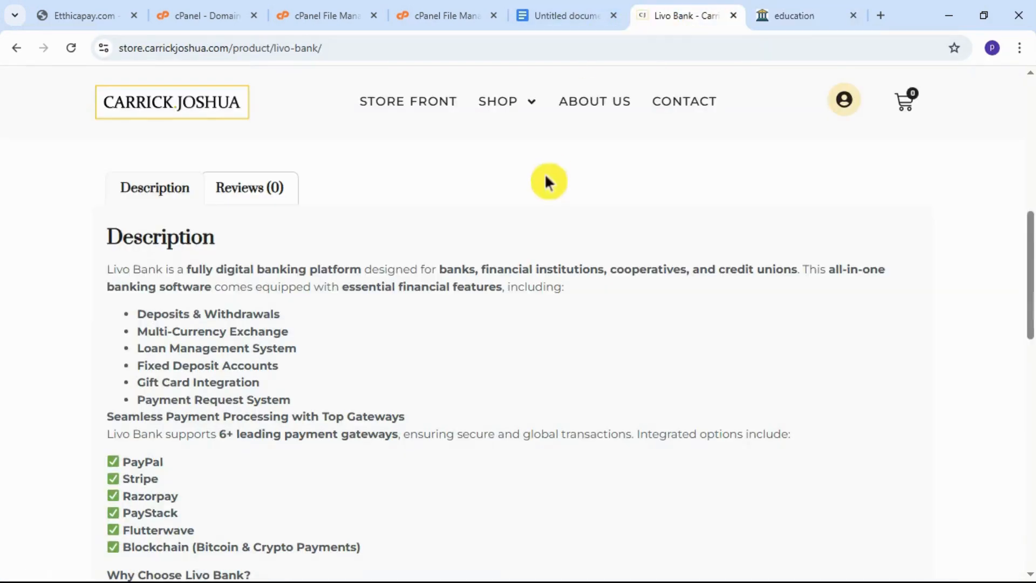
scroll(466, 278, "up", 5)
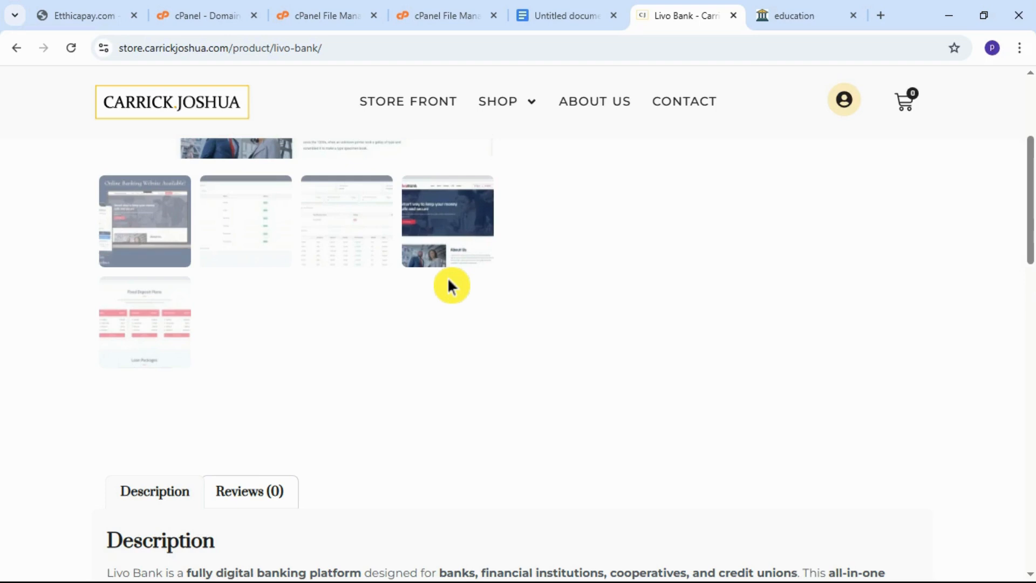
scroll(453, 286, "up", 4)
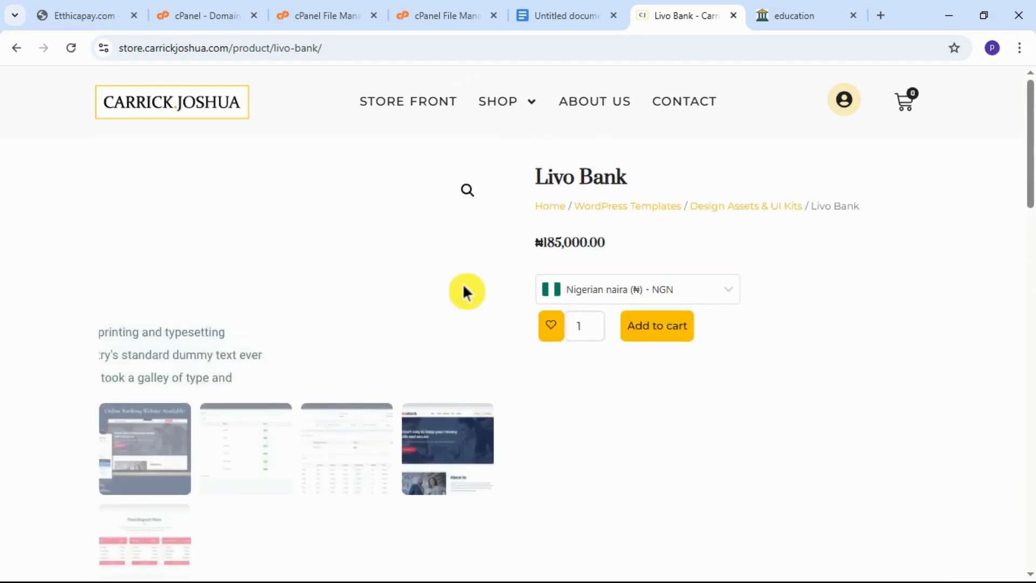